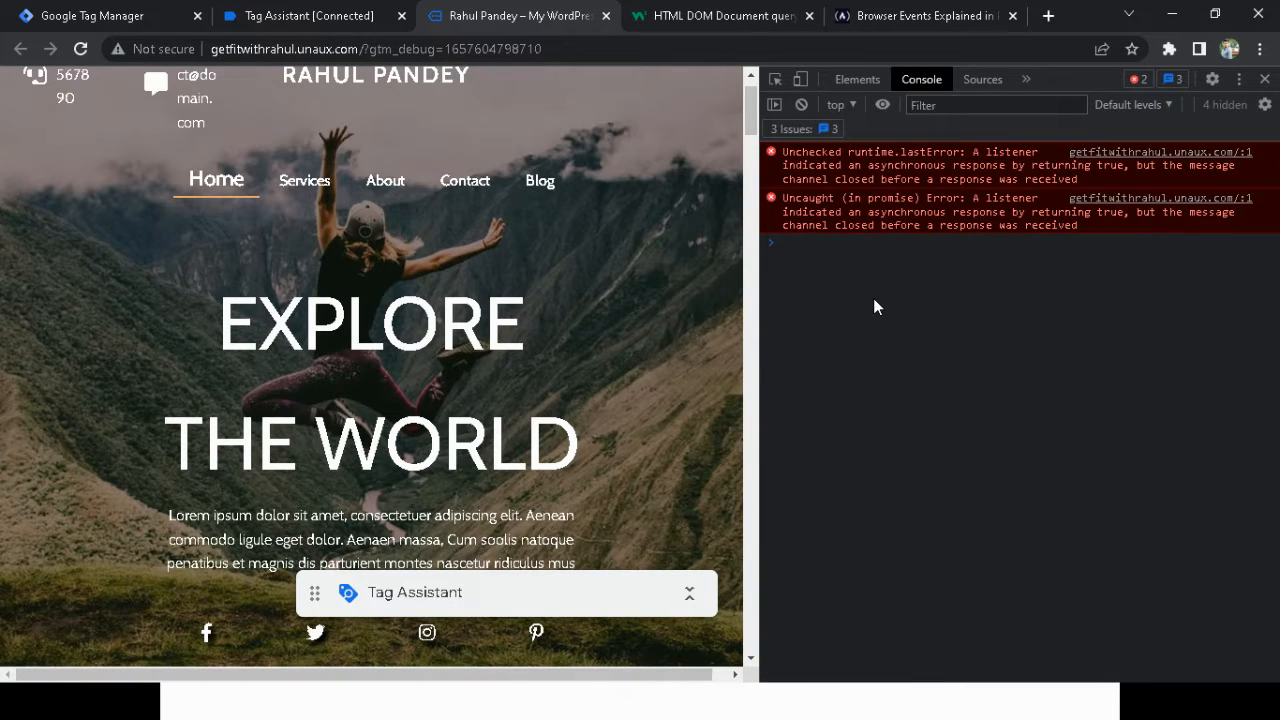
# Start a console statement that declares myEvent from a query method of document: let myEvent = document.query.
pyautogui.write('let myEvent =')
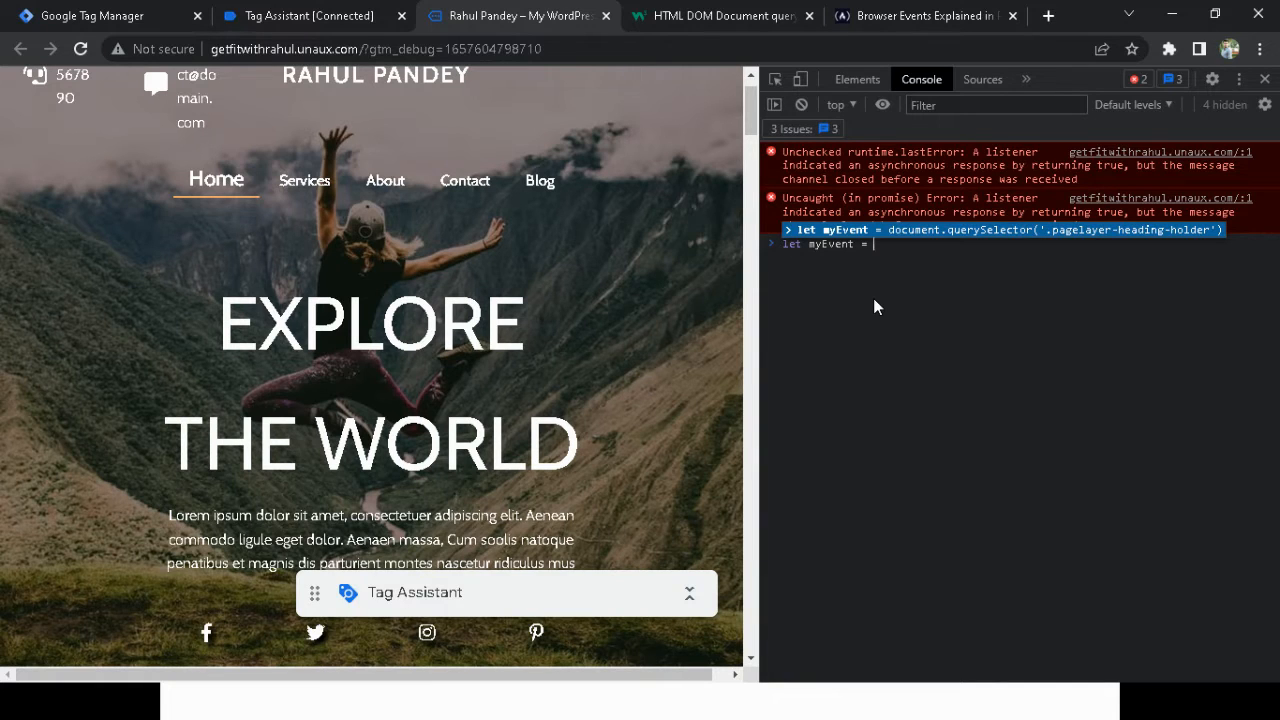
pyautogui.write('do')
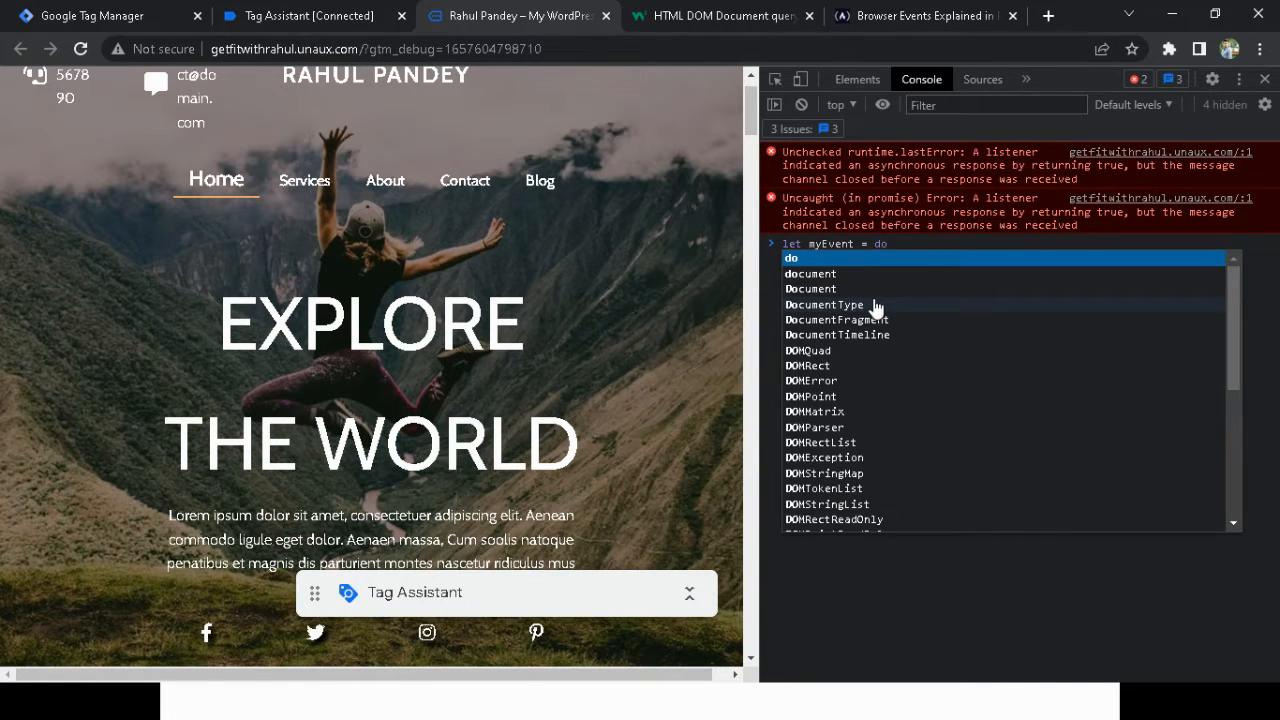
pyautogui.write('cument.')
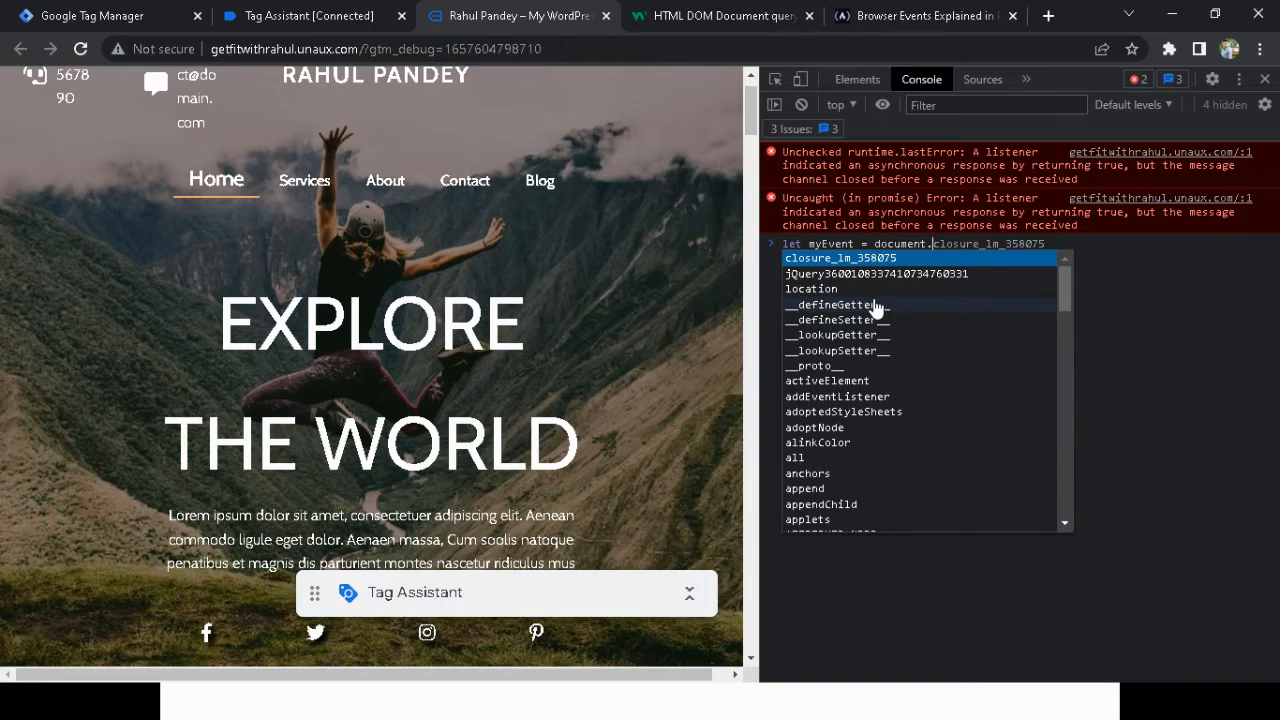
pyautogui.write('query')
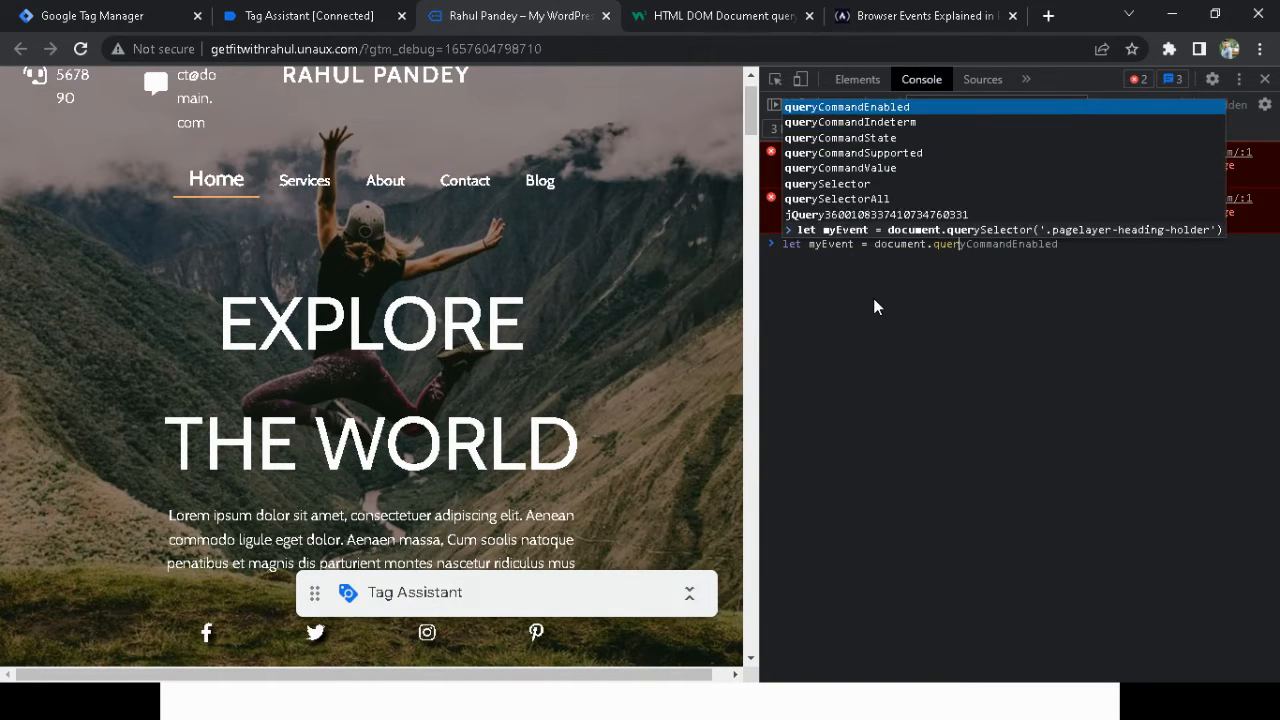
pyautogui.press('Tab')
pyautogui.press('BackSpace')
pyautogui.press('BackSpace')
pyautogui.press('BackSpace')
pyautogui.press('BackSpace')
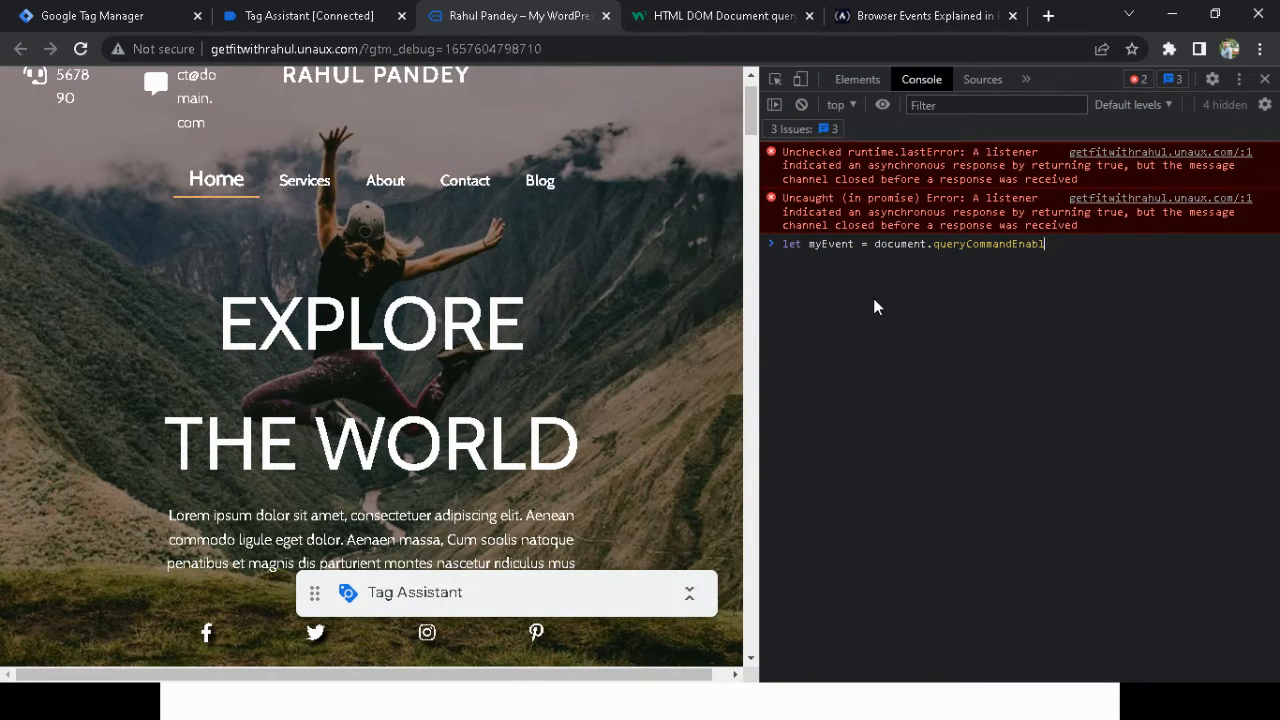
pyautogui.press('BackSpace')
pyautogui.press('BackSpace')
pyautogui.press('BackSpace')
pyautogui.press('BackSpace')
pyautogui.press('BackSpace')
pyautogui.press('BackSpace')
pyautogui.press('BackSpace')
pyautogui.press('BackSpace')
pyautogui.press('BackSpace')
pyautogui.press('BackSpace')
# Complete the method name in the myEvent declaration as querySelector.
pyautogui.write('s')
pyautogui.press('BackSpace')
pyautogui.press('Down')
pyautogui.press('Down')
pyautogui.press('Down')
pyautogui.press('Down')
pyautogui.press('Down')
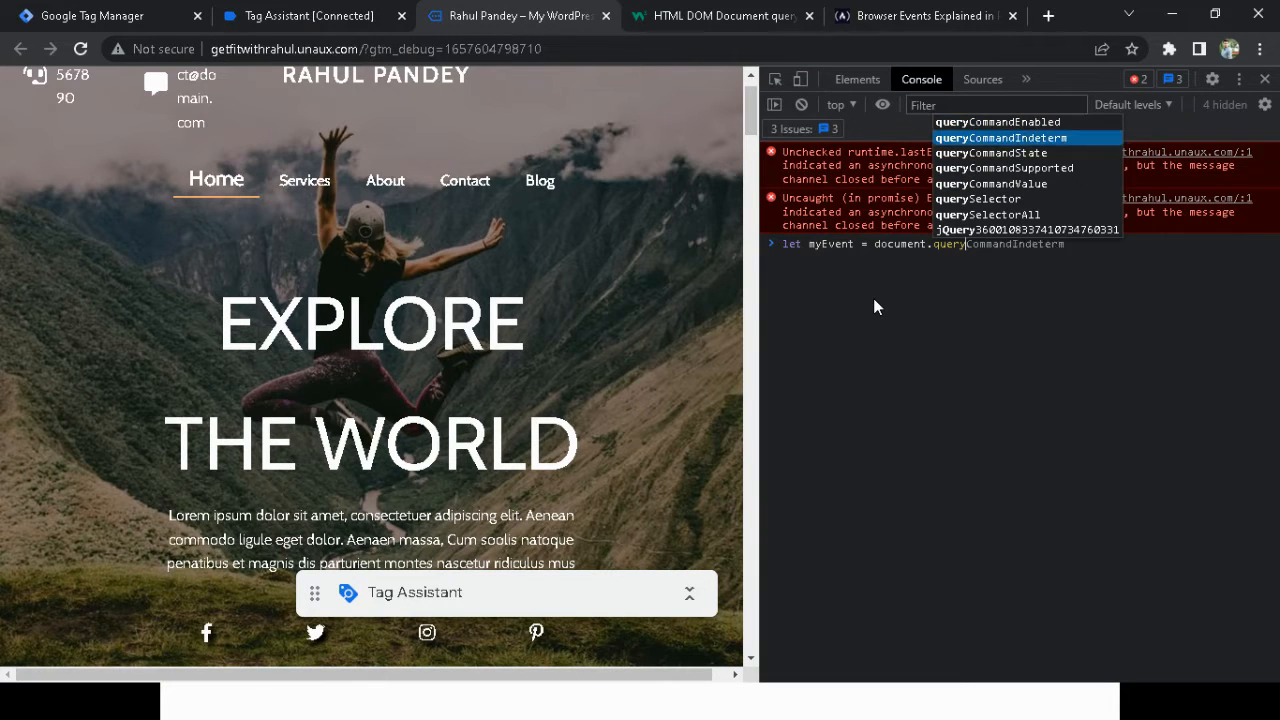
pyautogui.press('Tab')
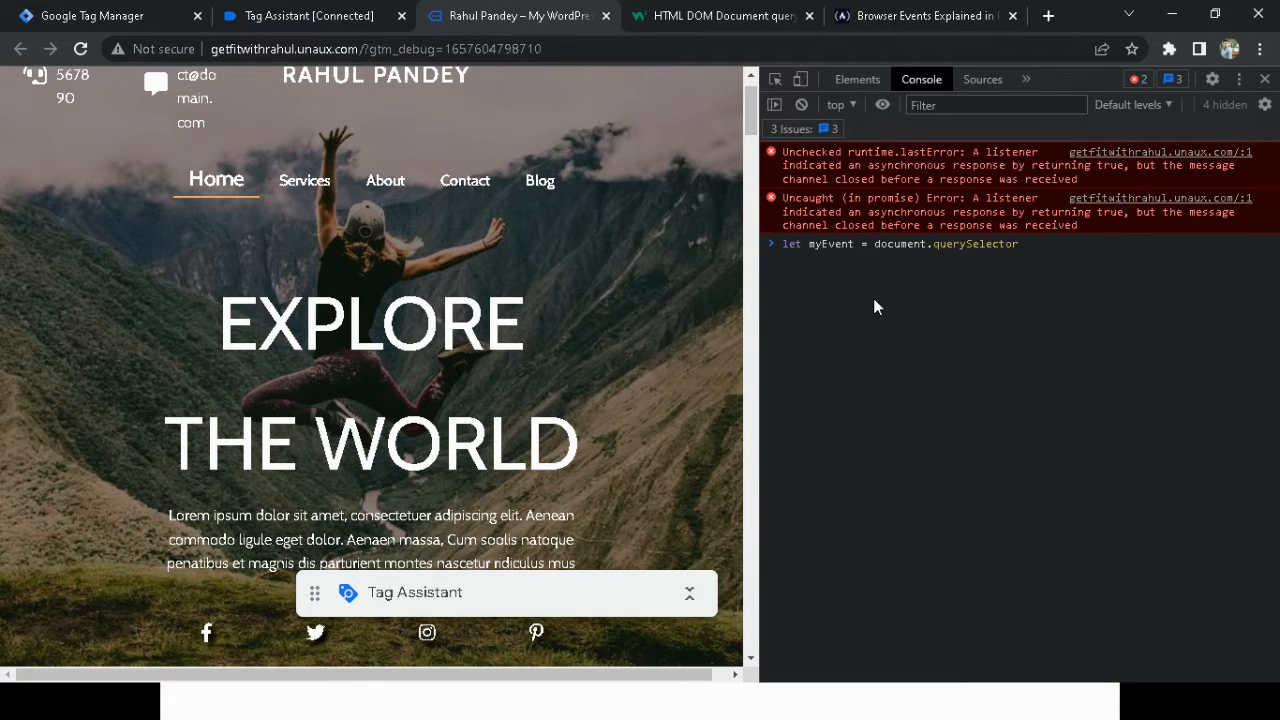
# Give querySelector the class selector '.pagelayer-heading-holder' as its argument and end the statement with a semicolon.
pyautogui.write('();')
pyautogui.press('Left')
pyautogui.press('Left')
pyautogui.write("''")
pyautogui.press('Left')
pyautogui.write('.')
pyautogui.write('pagelayer-heading-holder')
# Check the Explore heading's class in the page markup, and review the querySelector() examples for class, id, child and attribute selectors on W3Schools.
pyautogui.click(853, 80)
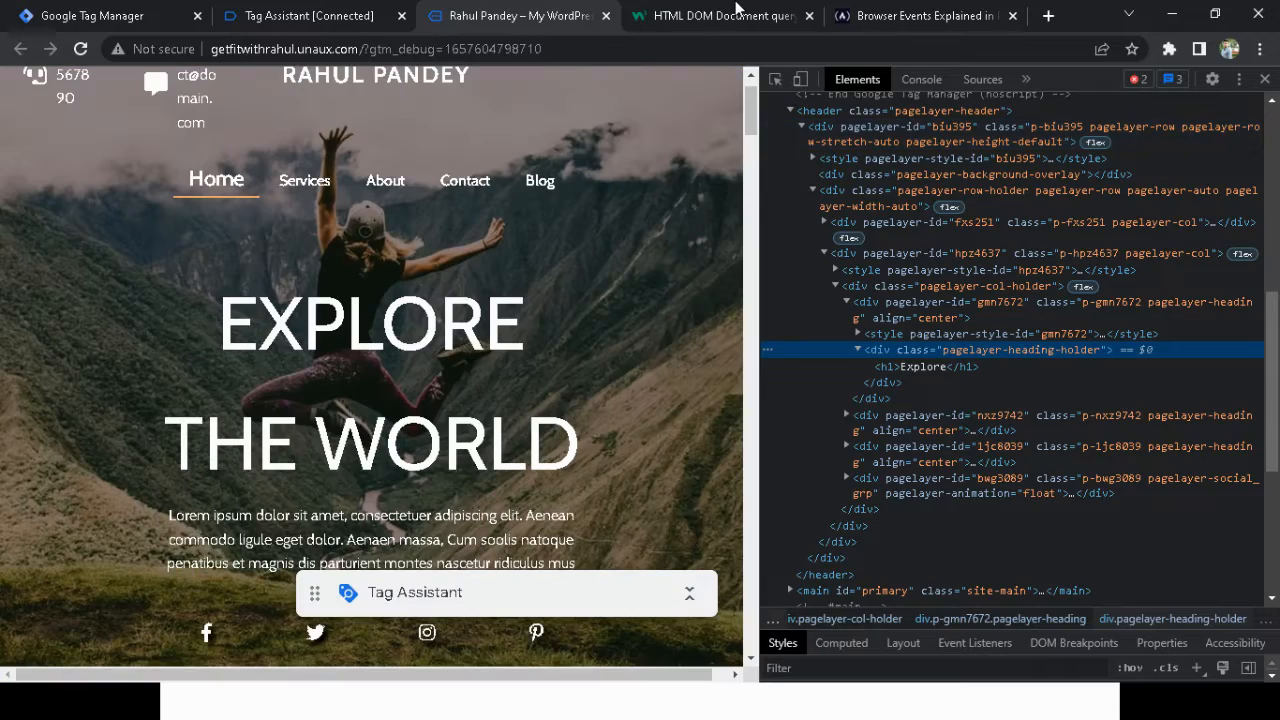
pyautogui.click(737, 8)
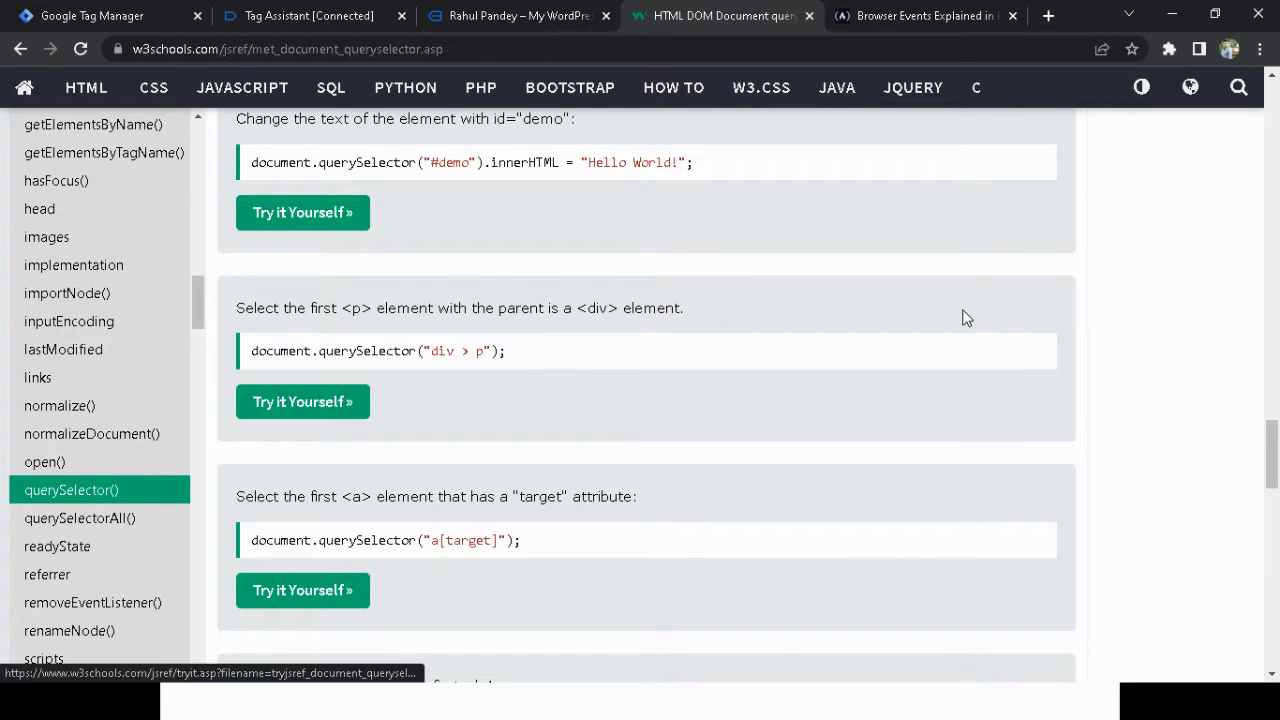
pyautogui.scroll(4, 962, 317)
pyautogui.scroll(-2, 966, 317)
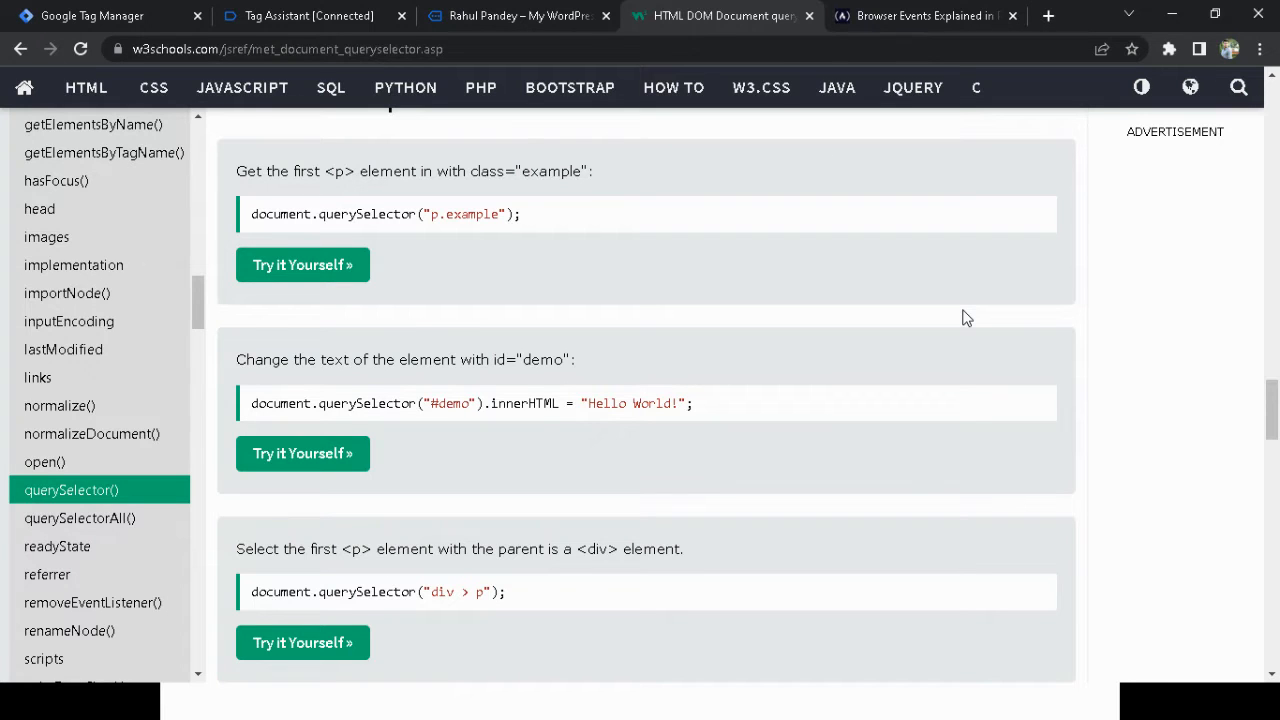
pyautogui.scroll(6, 966, 318)
pyautogui.scroll(-10, 966, 317)
pyautogui.scroll(5, 966, 317)
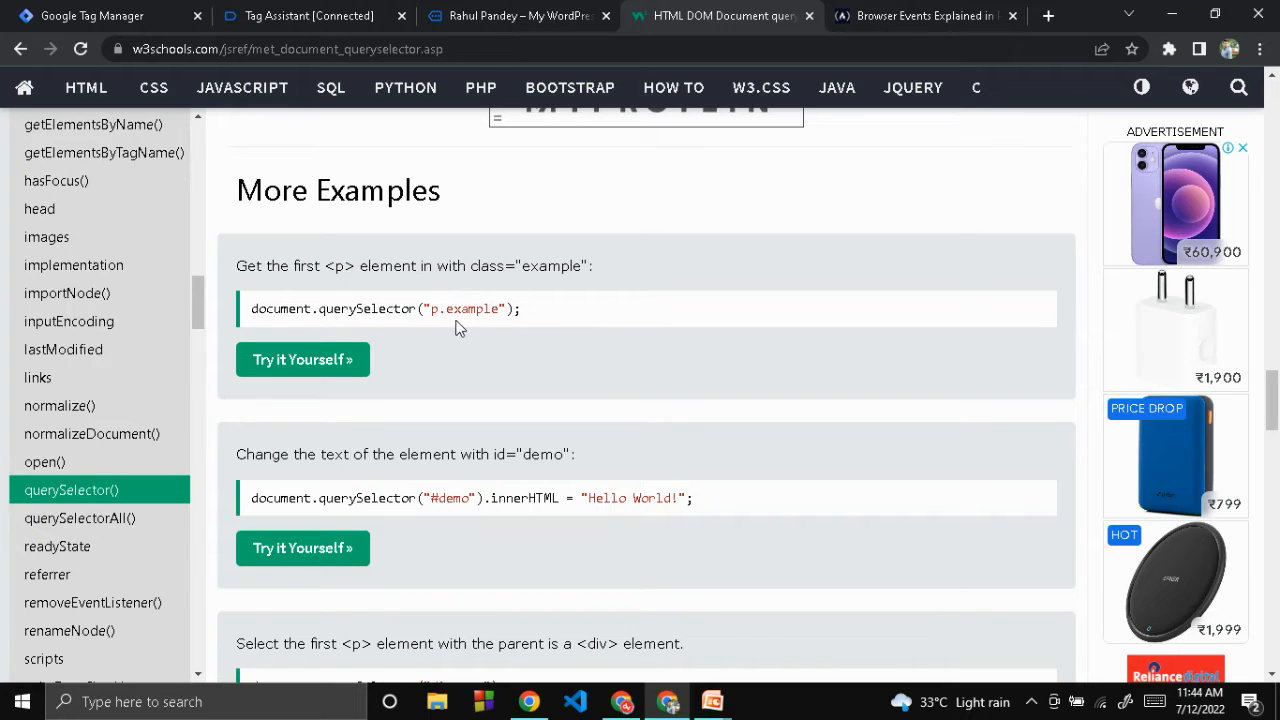
pyautogui.scroll(-1, 445, 323)
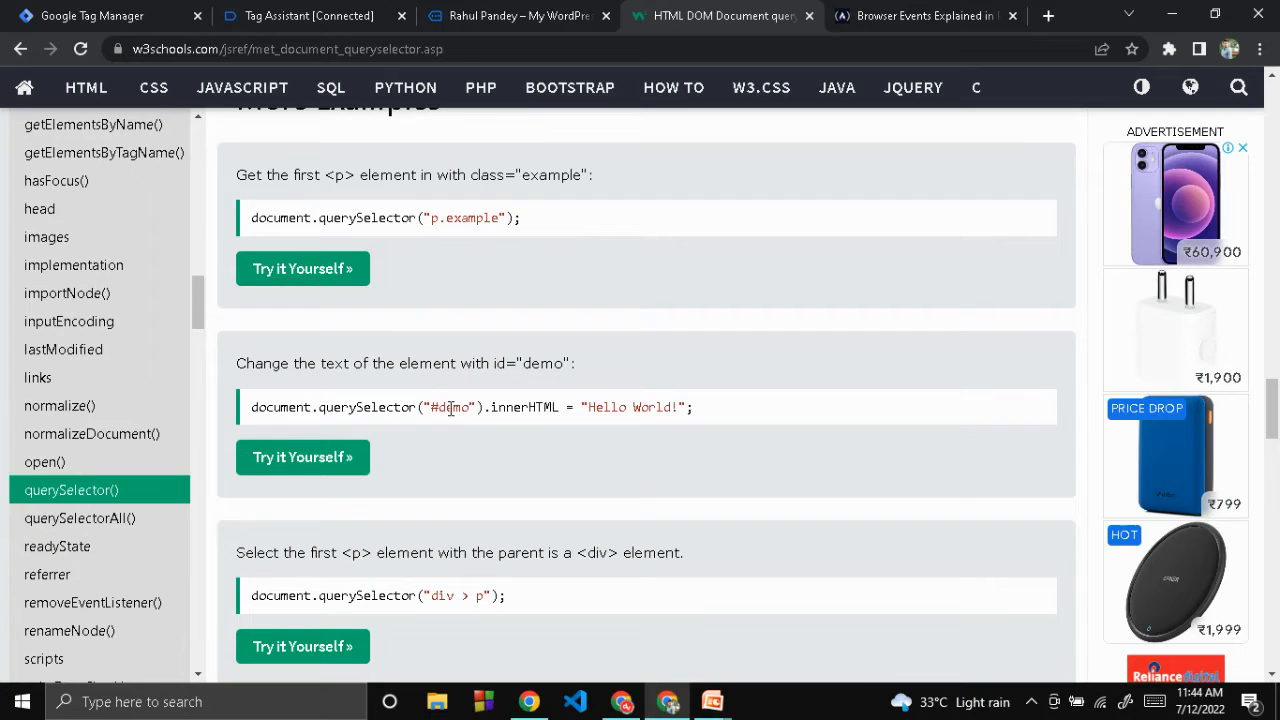
pyautogui.scroll(-1, 450, 408)
pyautogui.scroll(-1, 450, 408)
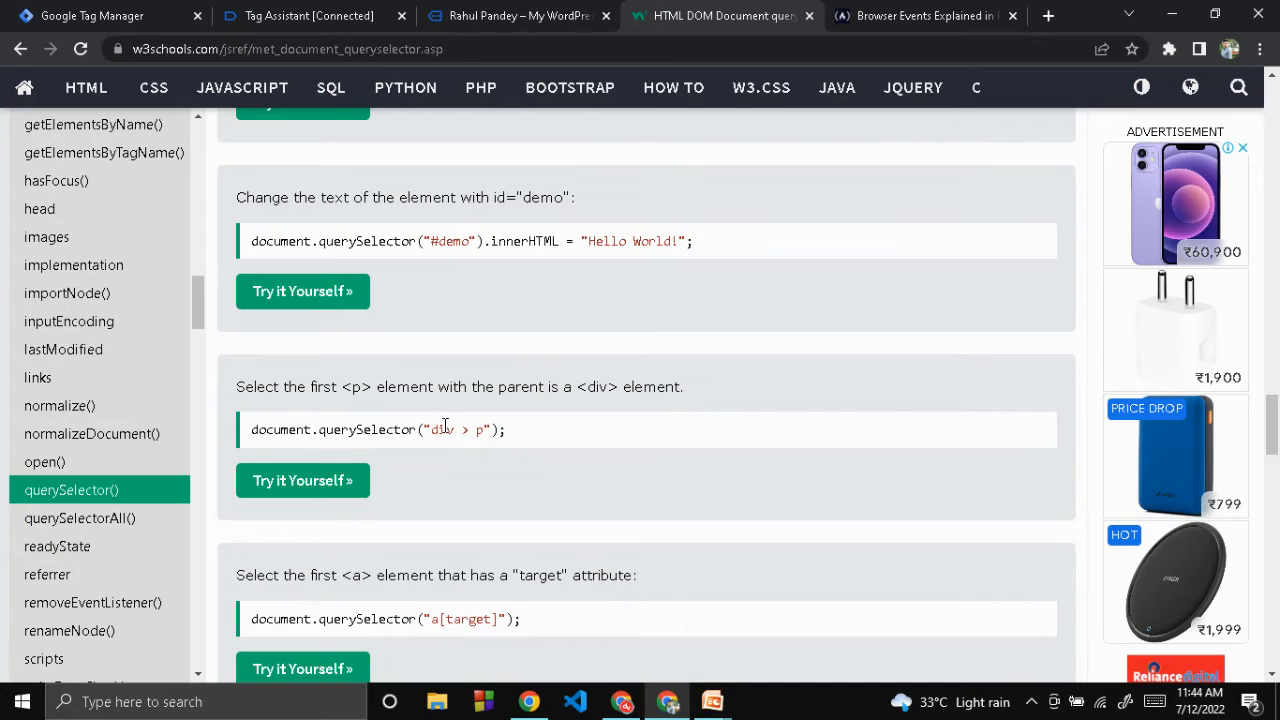
pyautogui.scroll(-1, 491, 450)
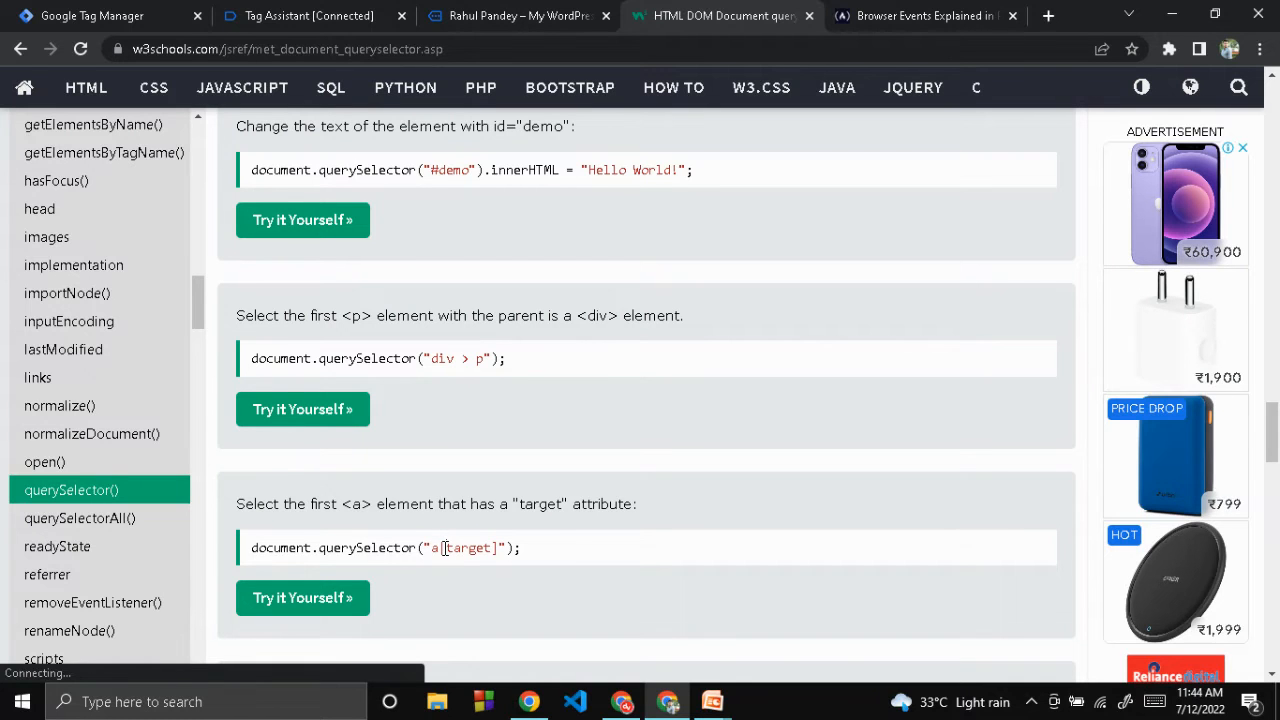
pyautogui.scroll(-3, 580, 522)
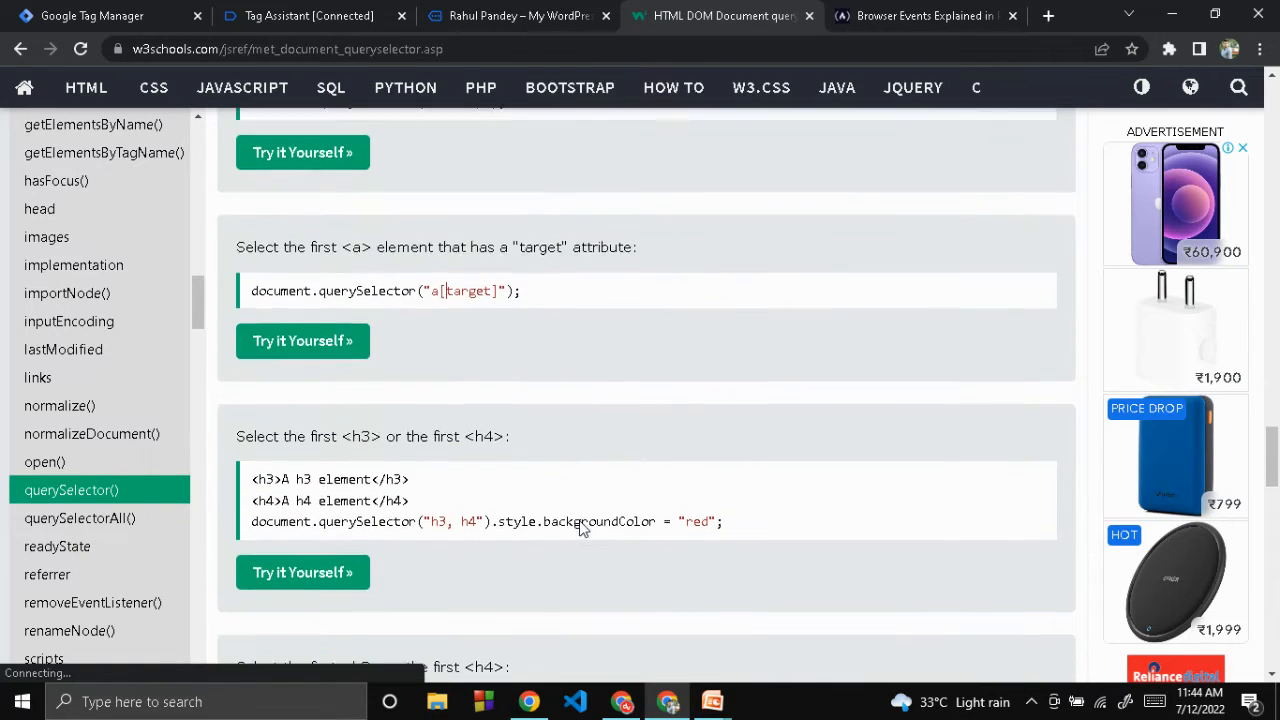
pyautogui.scroll(5, 579, 520)
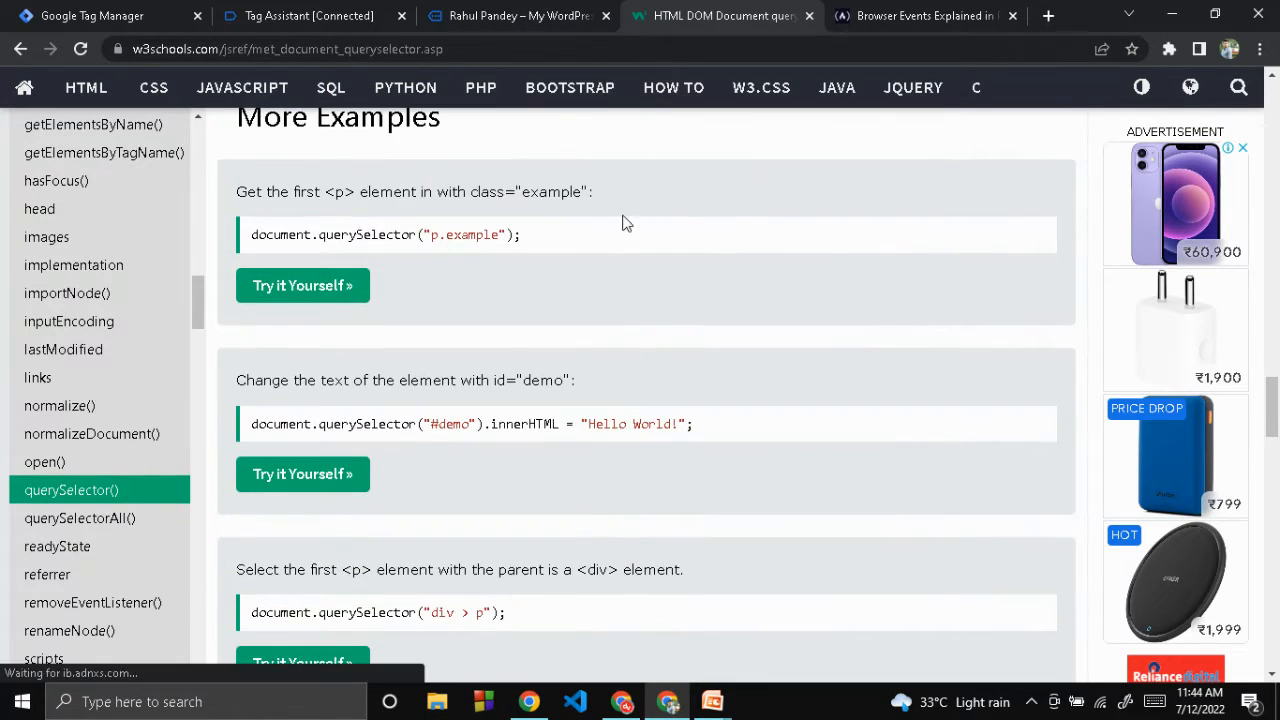
# Run the myEvent declaration in the website's console and evaluate myEvent to inspect the selected element.
pyautogui.click(503, 12)
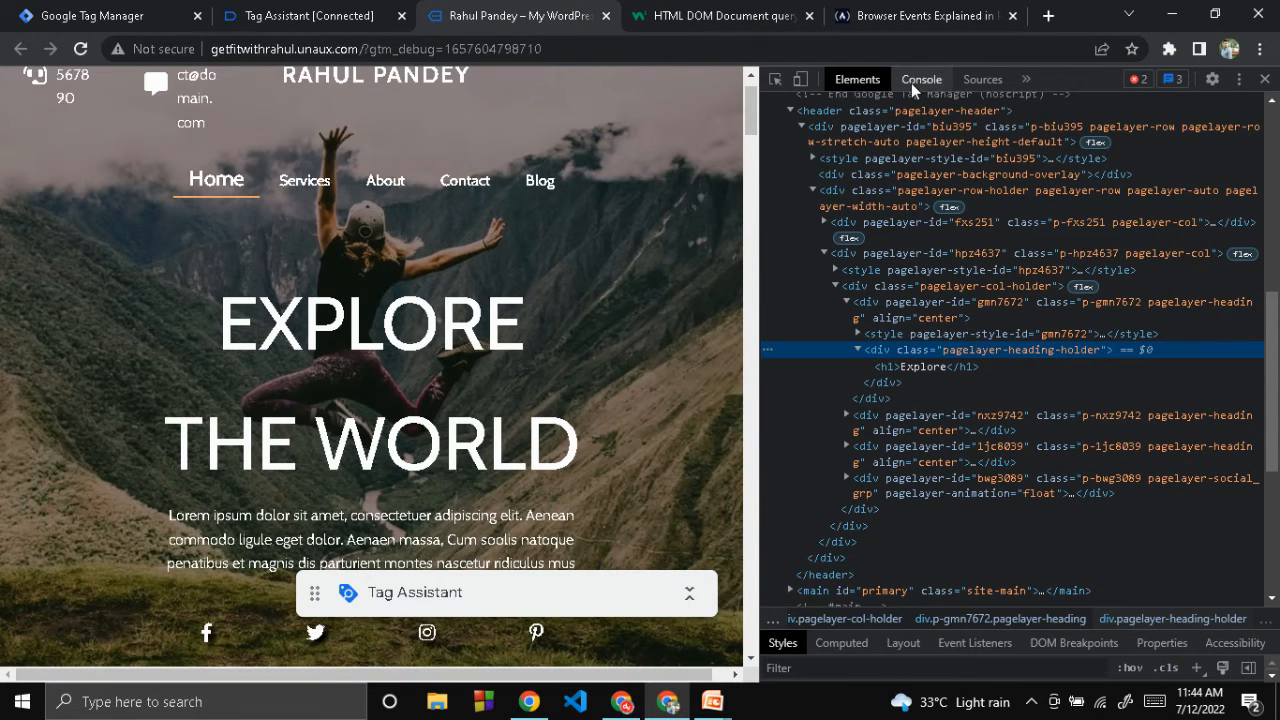
pyautogui.click(911, 83)
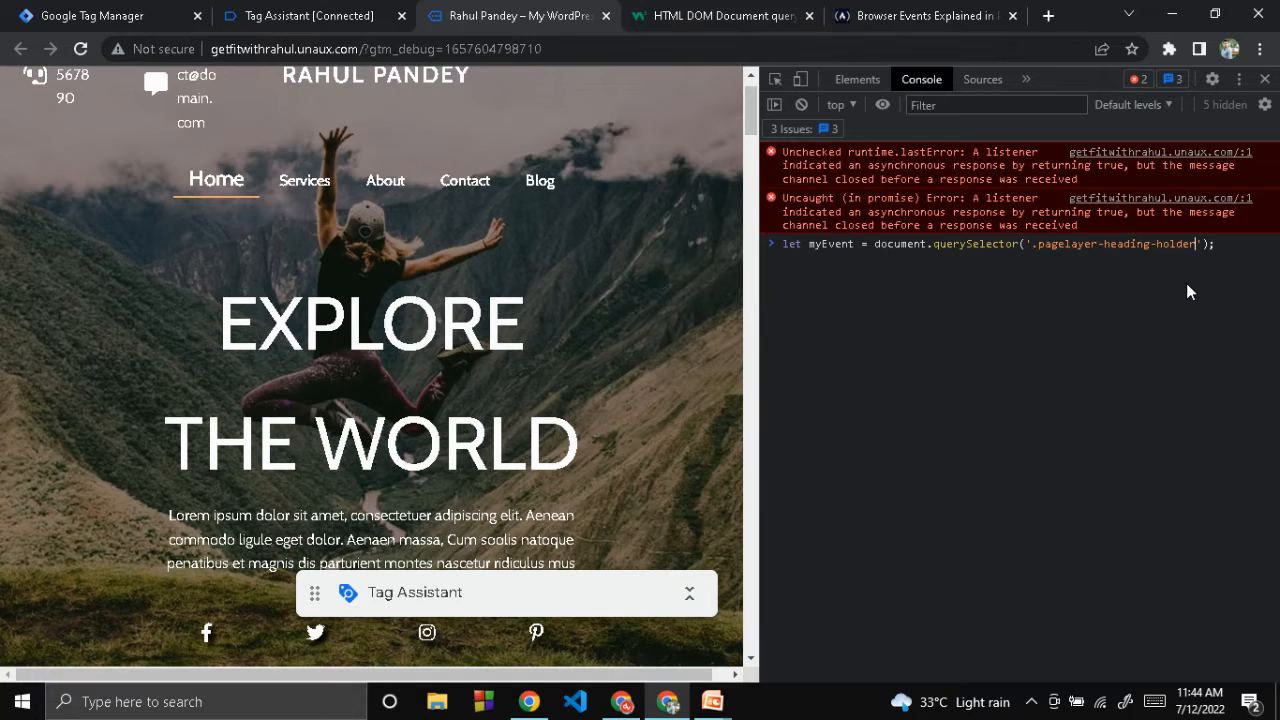
pyautogui.press('Right')
pyautogui.press('Return')
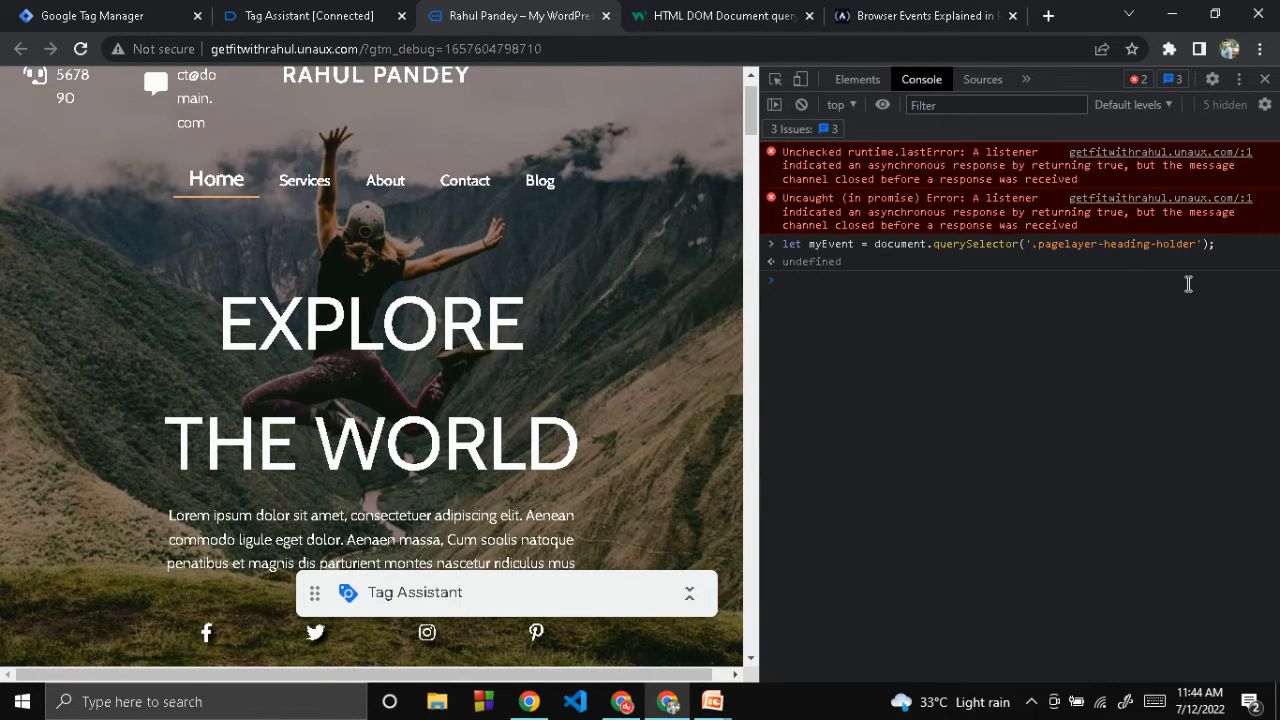
pyautogui.write('myEvent')
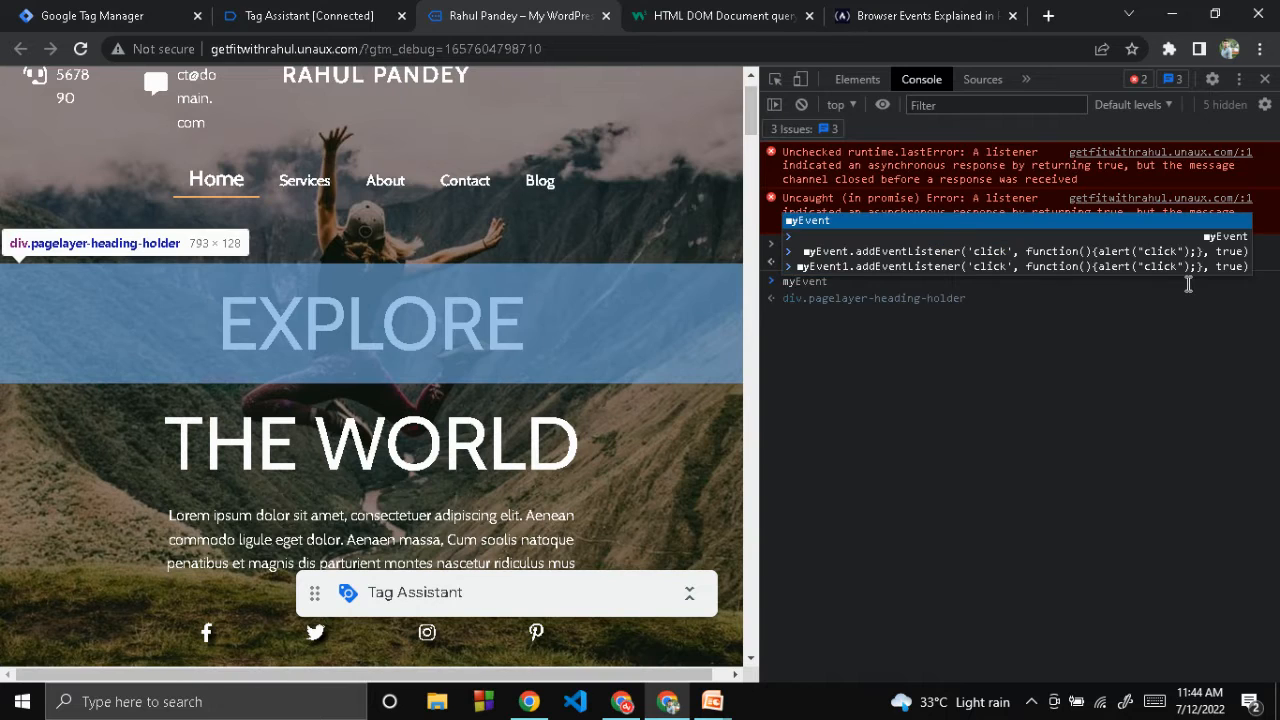
pyautogui.press('Return')
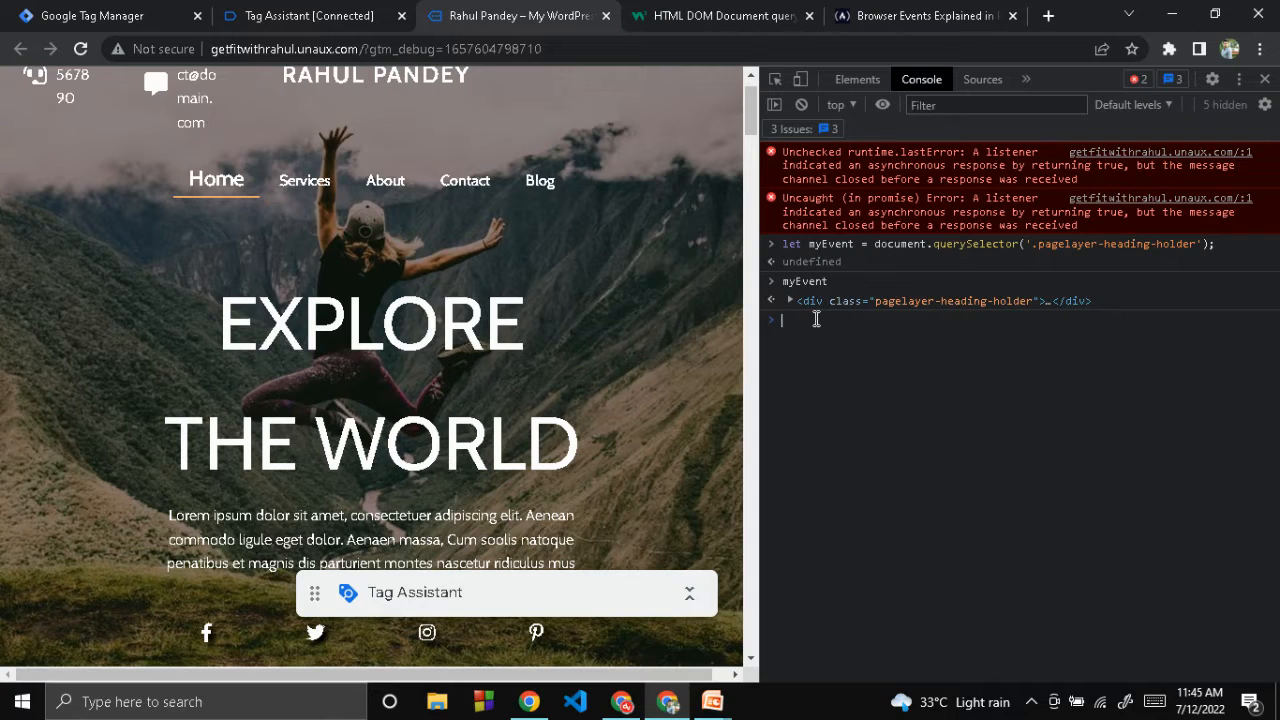
# Enter an empty myEvent.addEventListener(); call at the console prompt.
pyautogui.write('myEvent.')
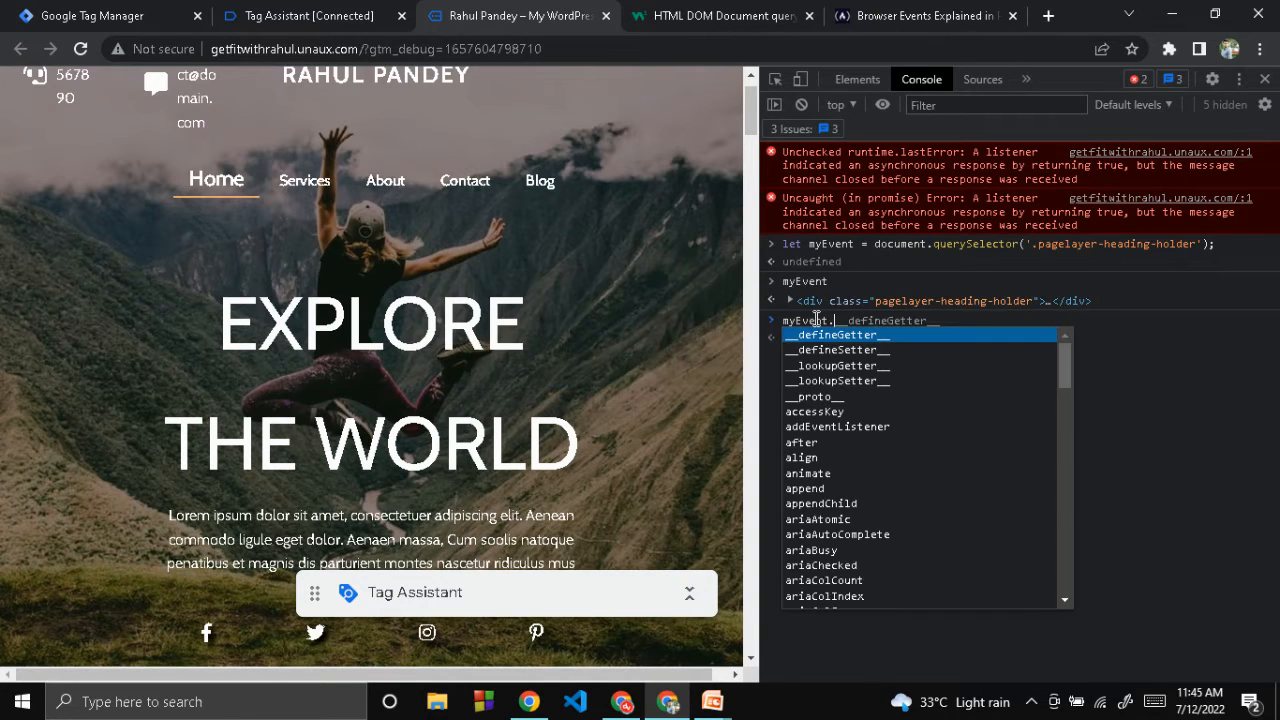
pyautogui.write('add')
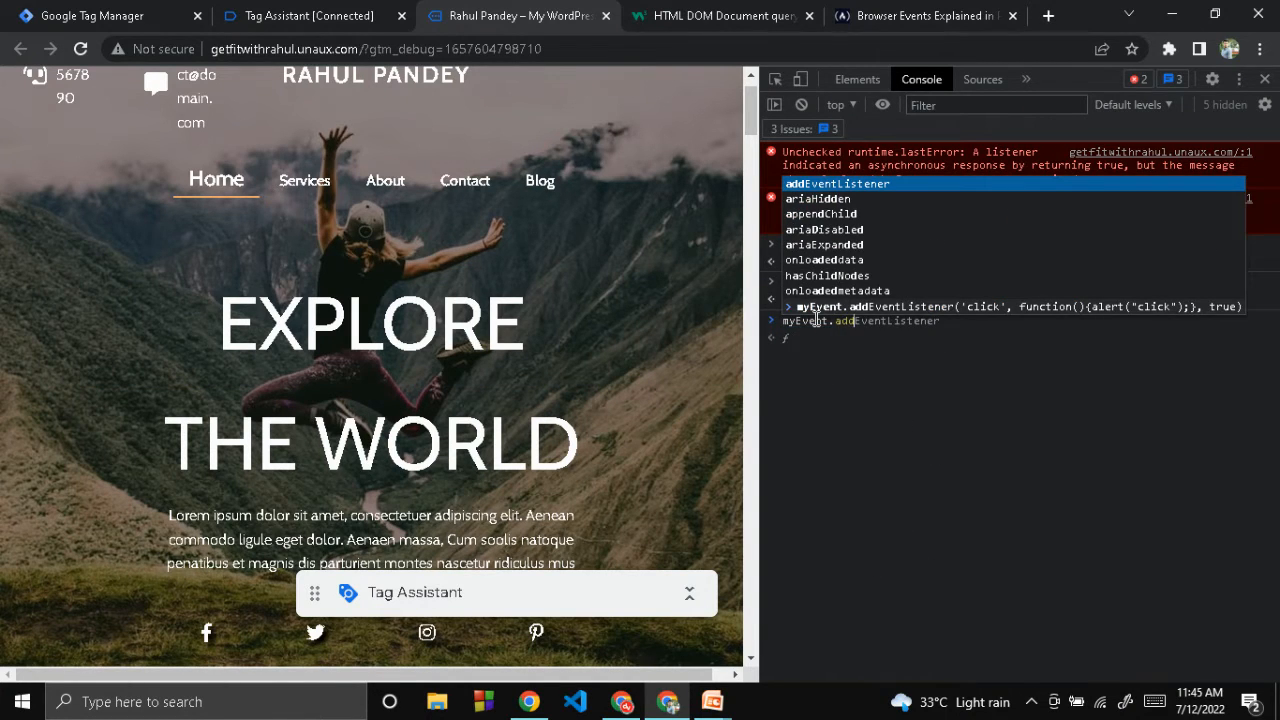
pyautogui.press('Tab')
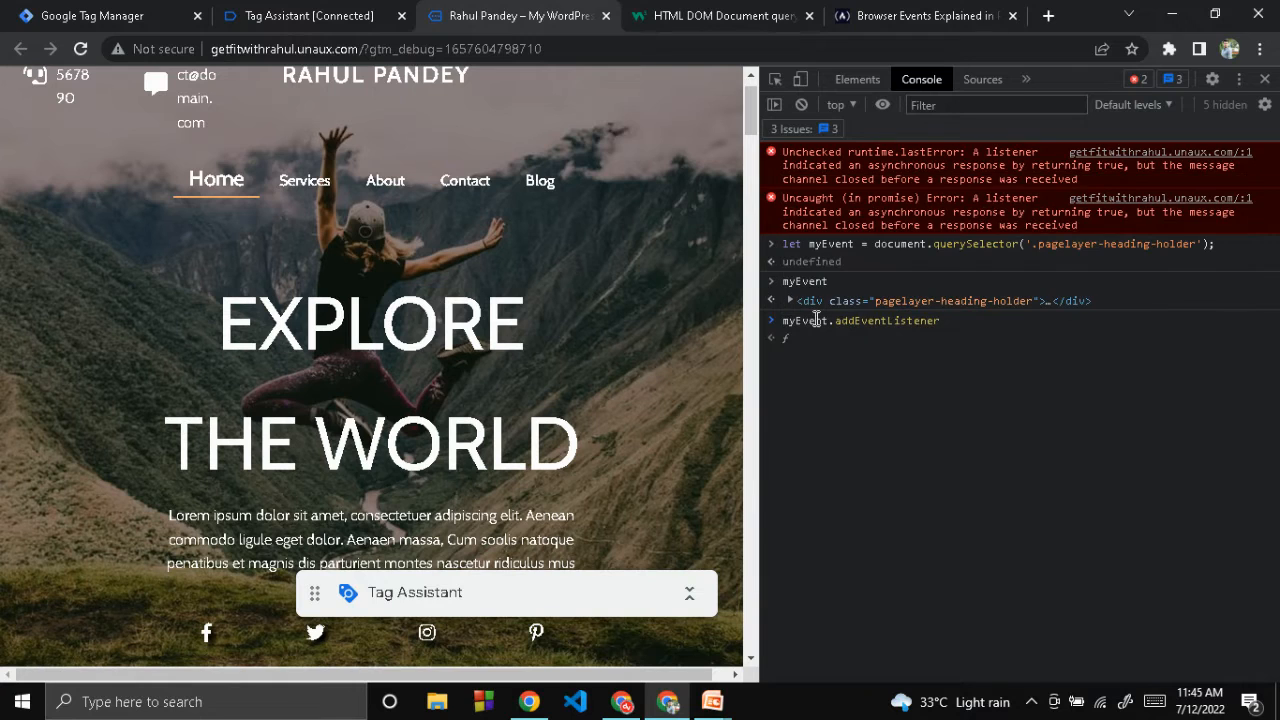
pyautogui.write('();')
pyautogui.press('Left')
pyautogui.press('Left')
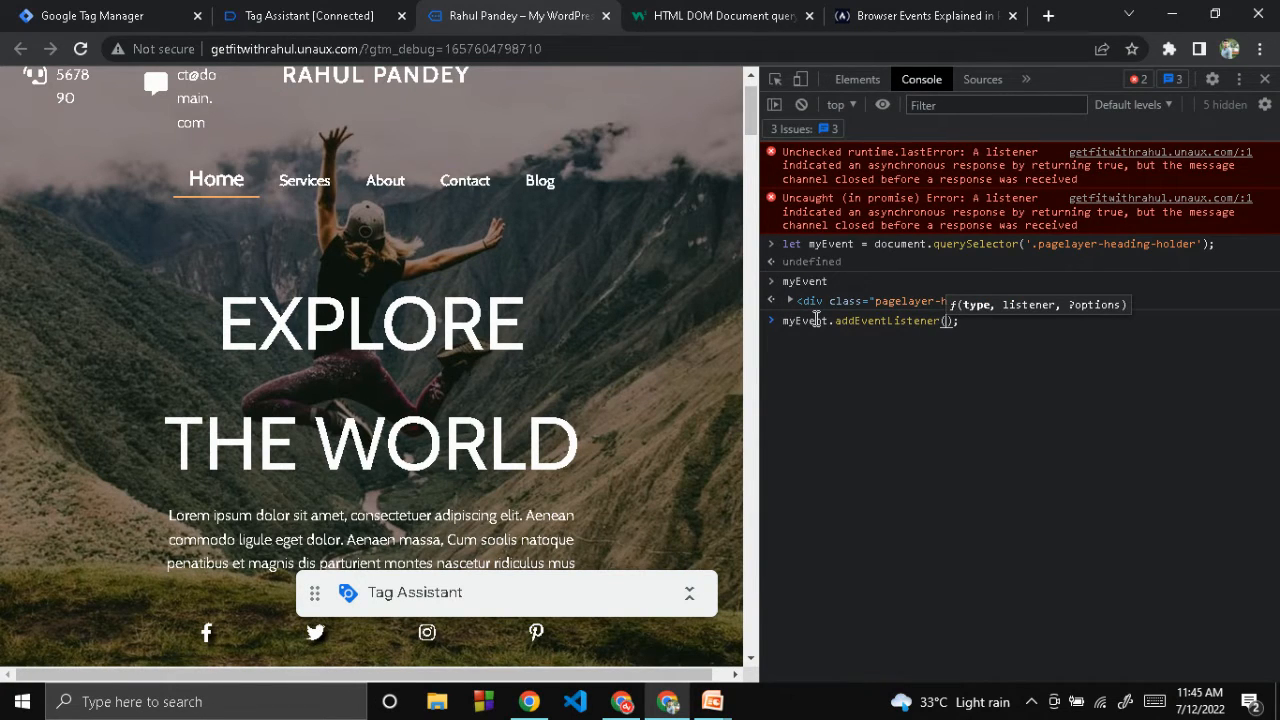
# Set the listener's event type to 'click' and its third argument to true, leaving the middle argument empty.
pyautogui.write("'click")
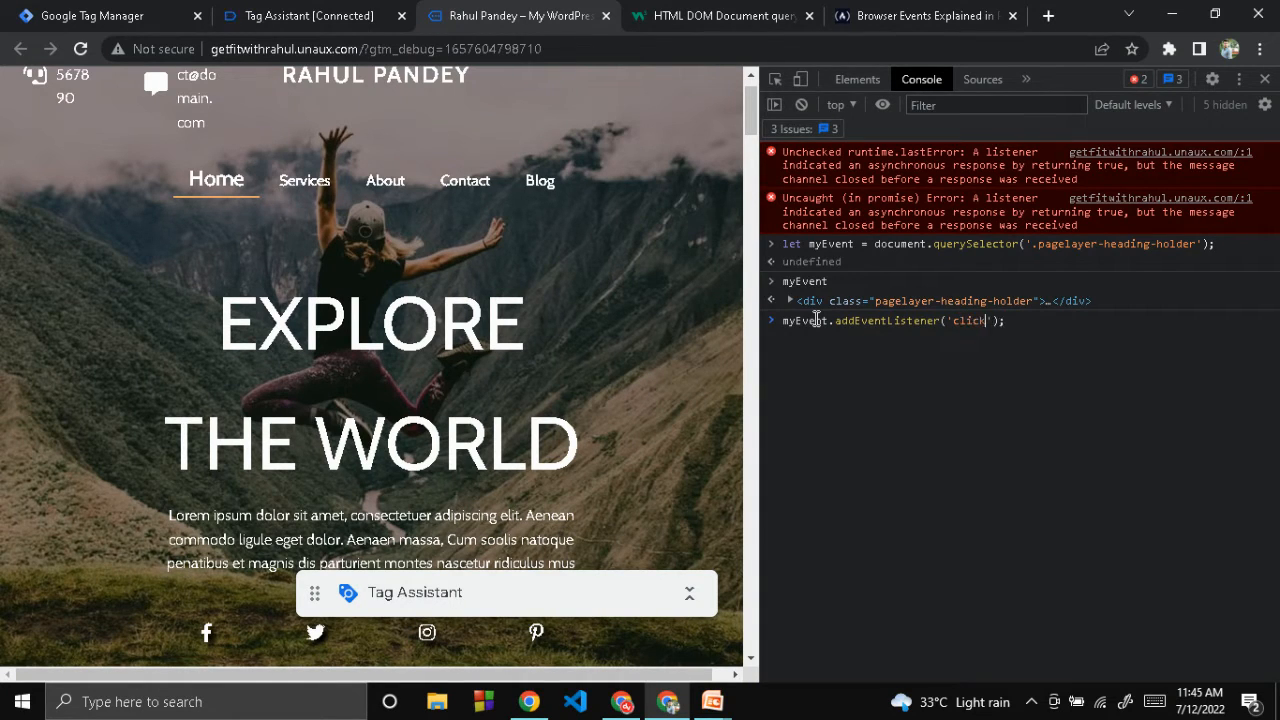
pyautogui.press('Right')
pyautogui.write(',')
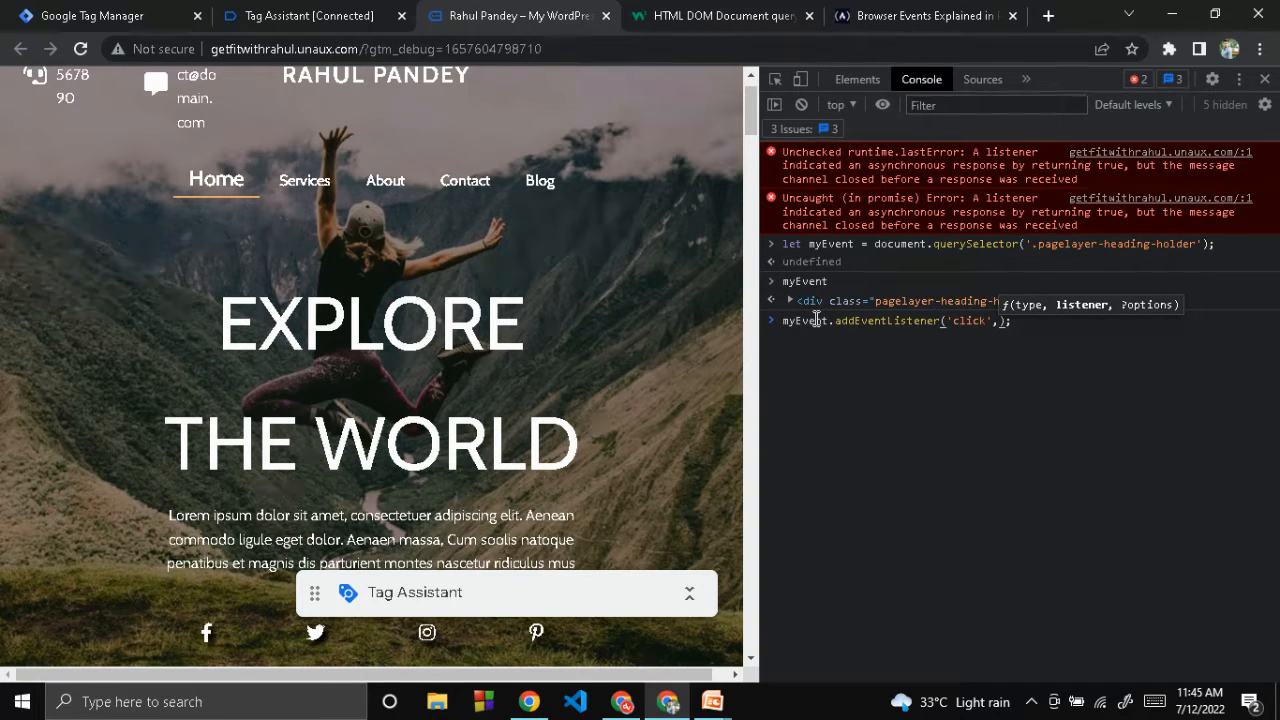
pyautogui.write(',')
pyautogui.write('true')
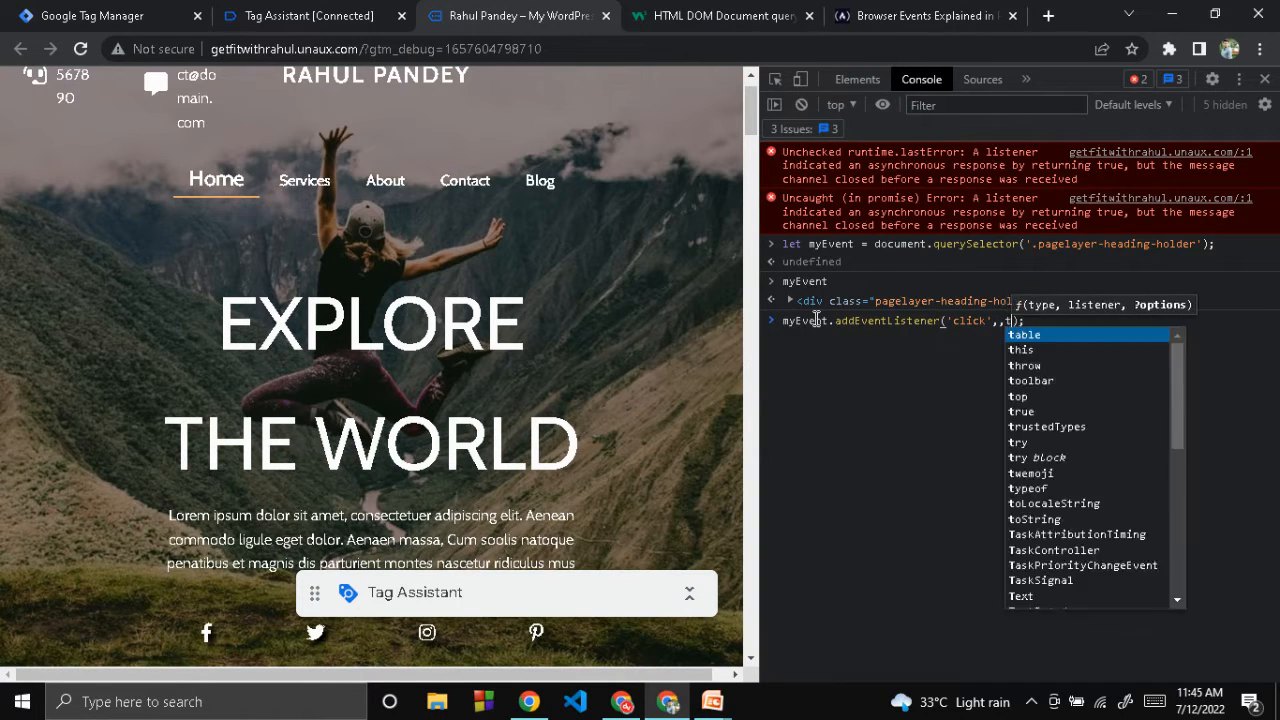
pyautogui.press('Left')
pyautogui.press('Left')
pyautogui.press('Left')
pyautogui.press('Left')
pyautogui.press('BackSpace')
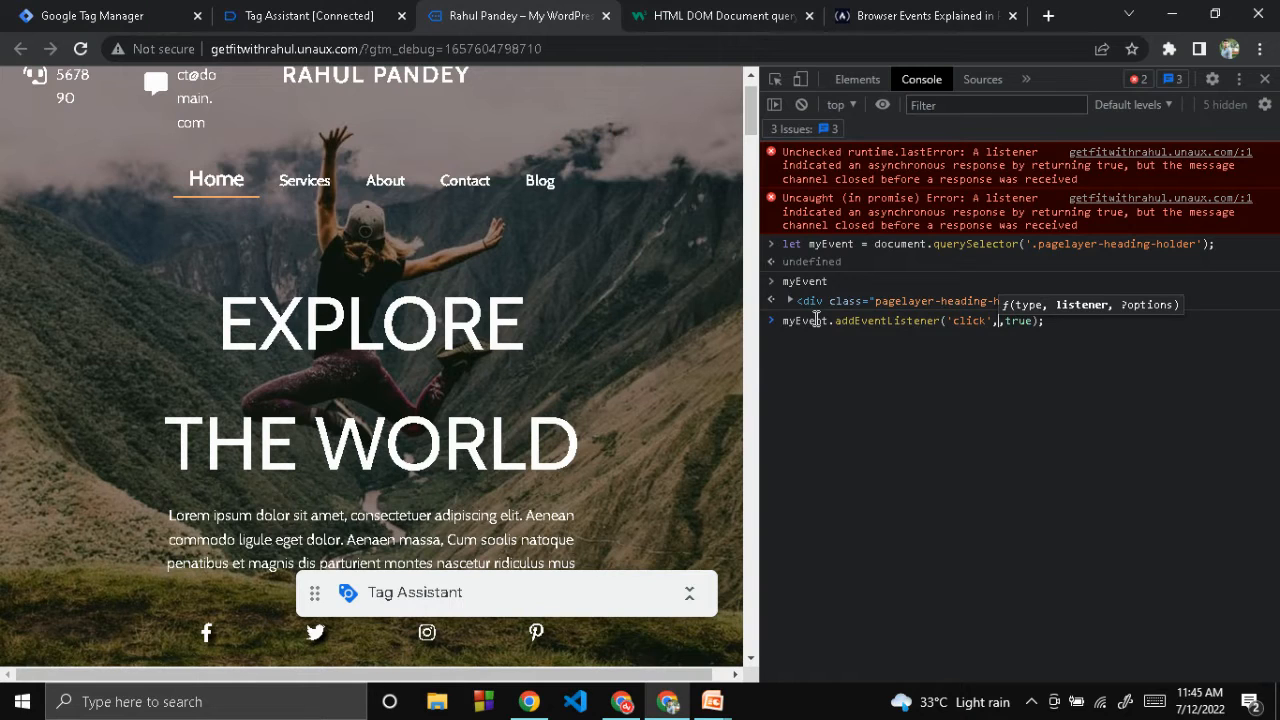
pyautogui.write('callback')
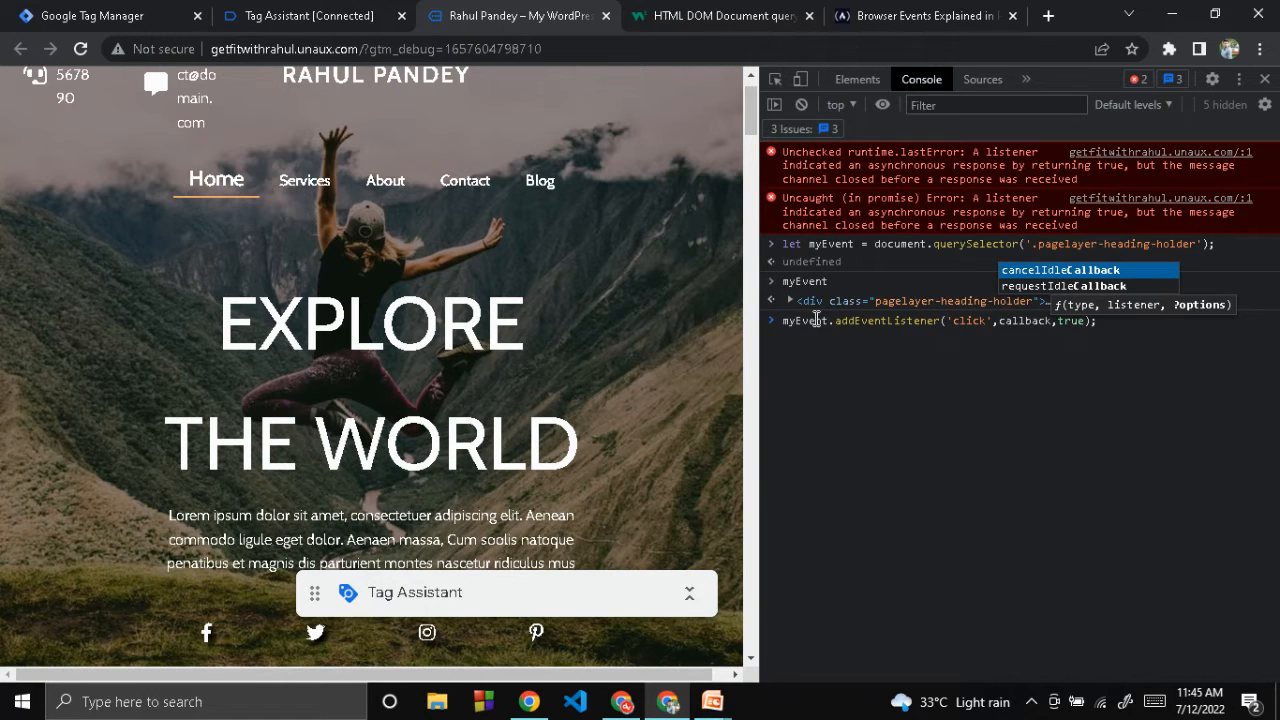
pyautogui.press('BackSpace')
pyautogui.press('BackSpace')
pyautogui.press('BackSpace')
pyautogui.press('BackSpace')
pyautogui.press('BackSpace')
pyautogui.press('BackSpace')
pyautogui.press('BackSpace')
pyautogui.press('BackSpace')
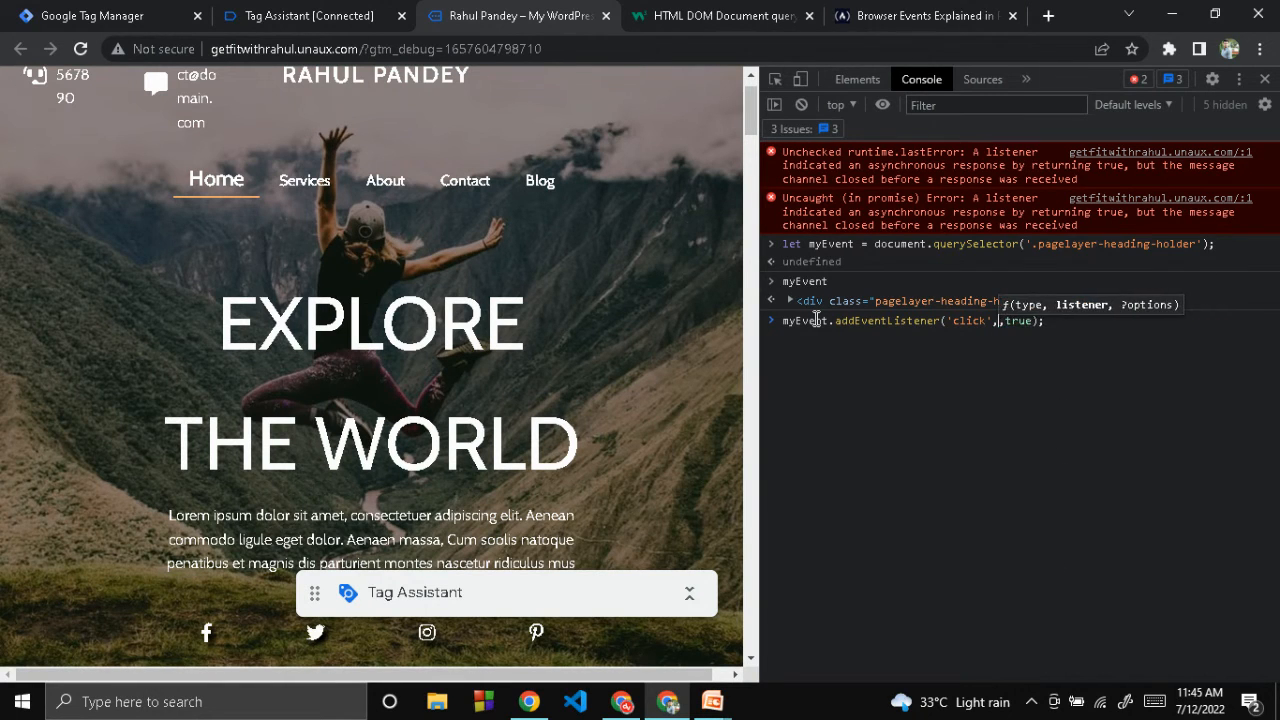
# Insert an empty anonymous function () {} as the listener's middle argument.
pyautogui.write('function')
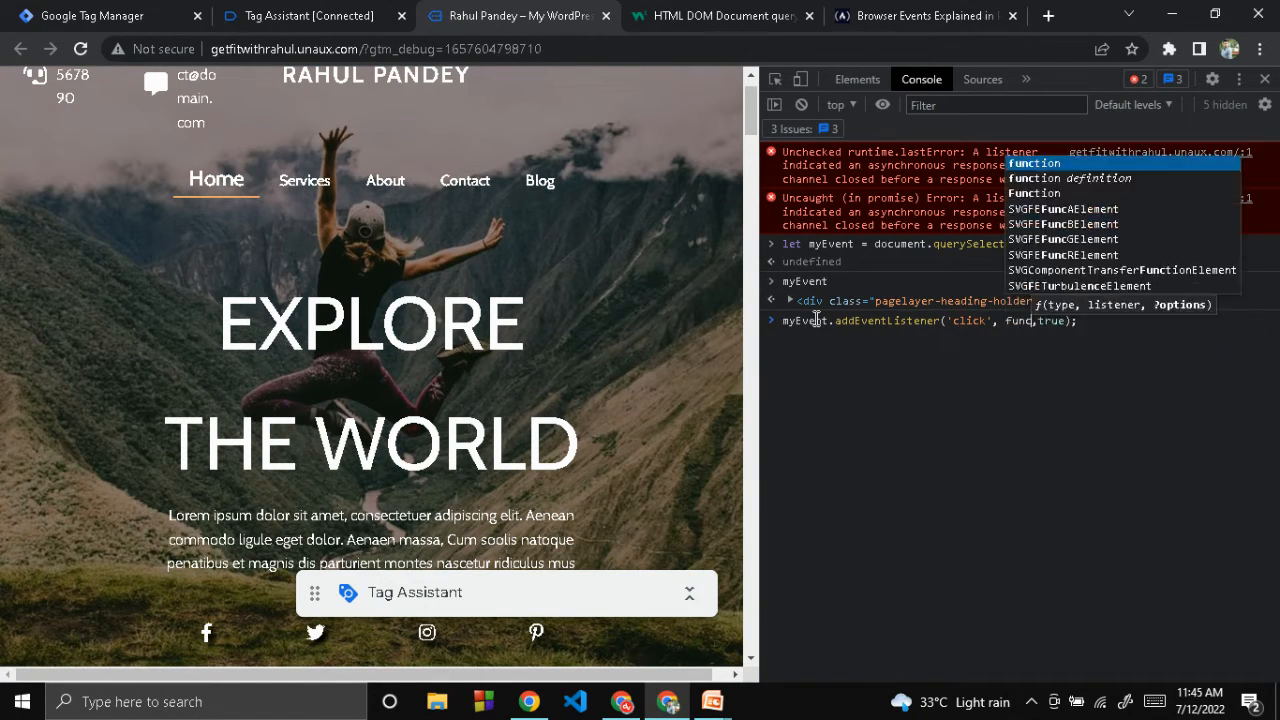
pyautogui.write(' (){')
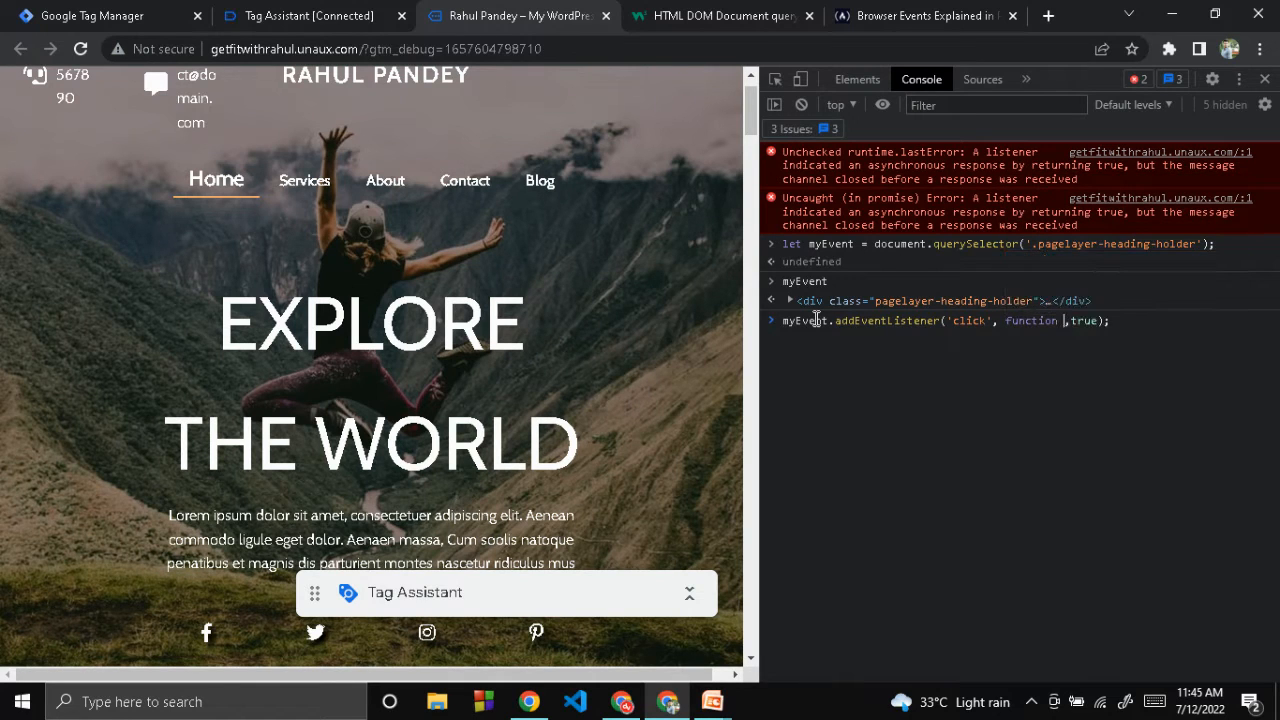
pyautogui.write('}')
pyautogui.press('Right')
pyautogui.press('Left')
pyautogui.press('Left')
# Fill the function body with alert("Heading click") and run the addEventListener statement.
pyautogui.write('alert')
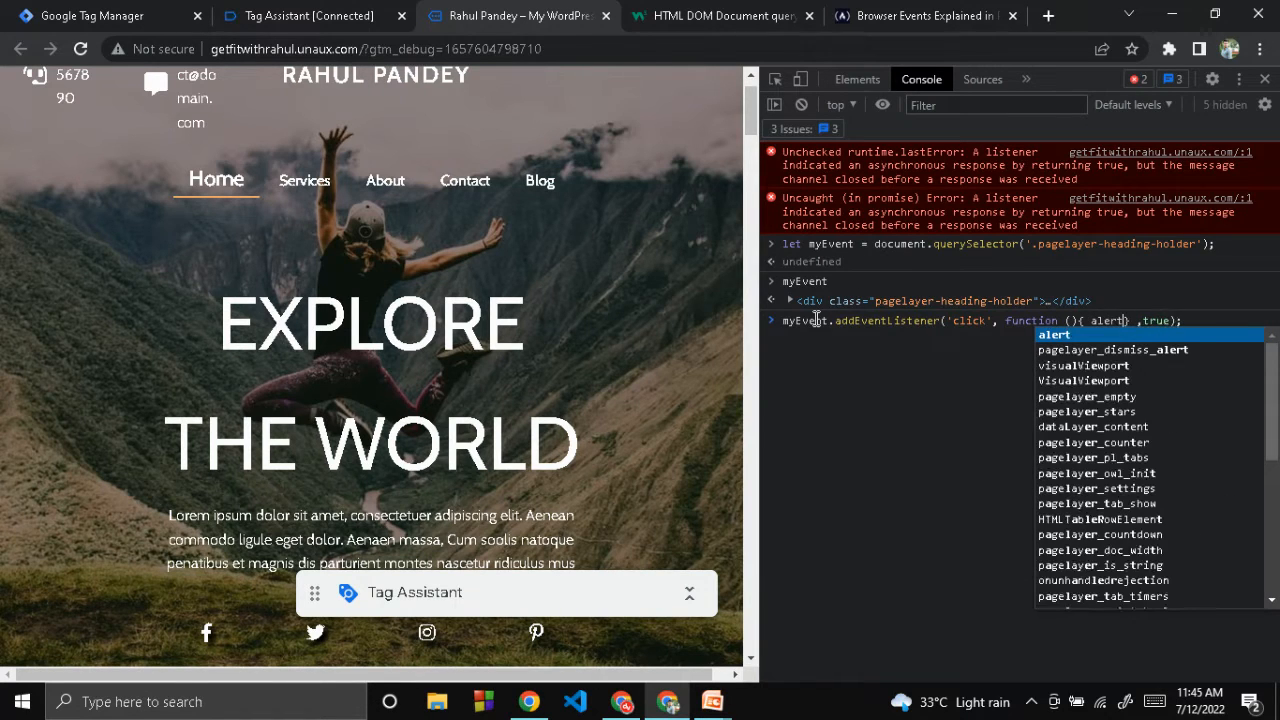
pyautogui.write('(')
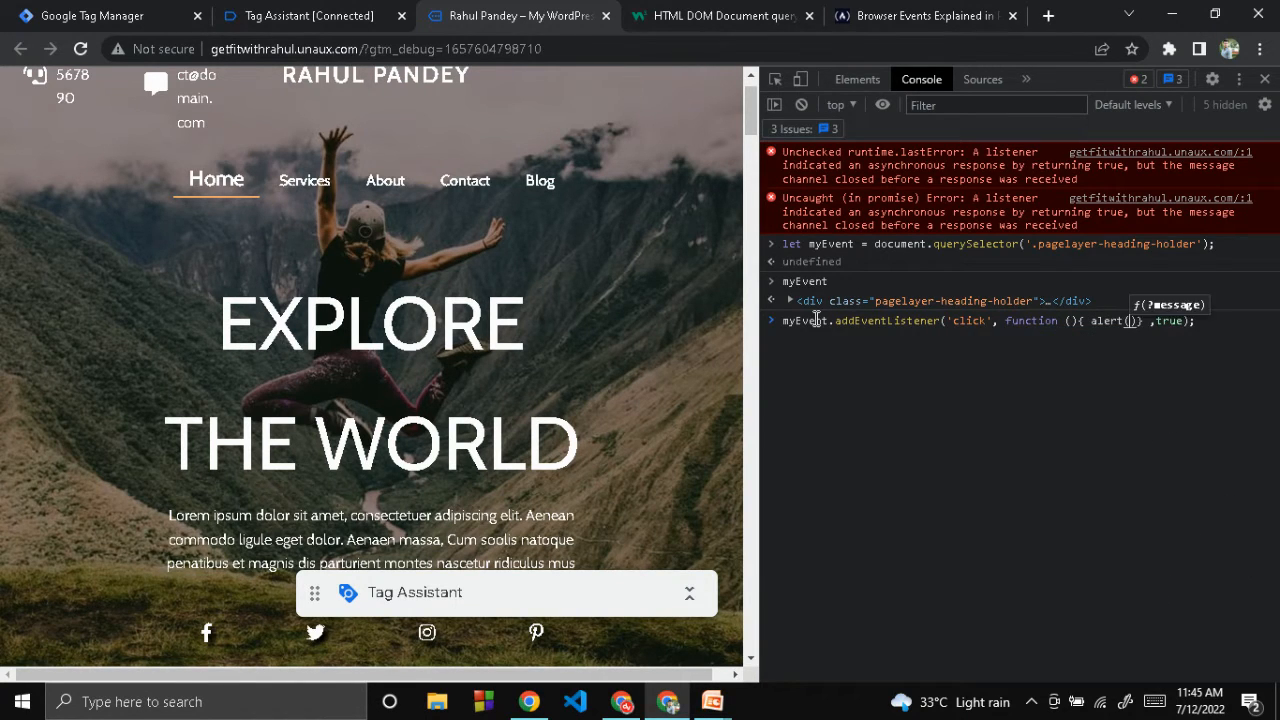
pyautogui.write('"')
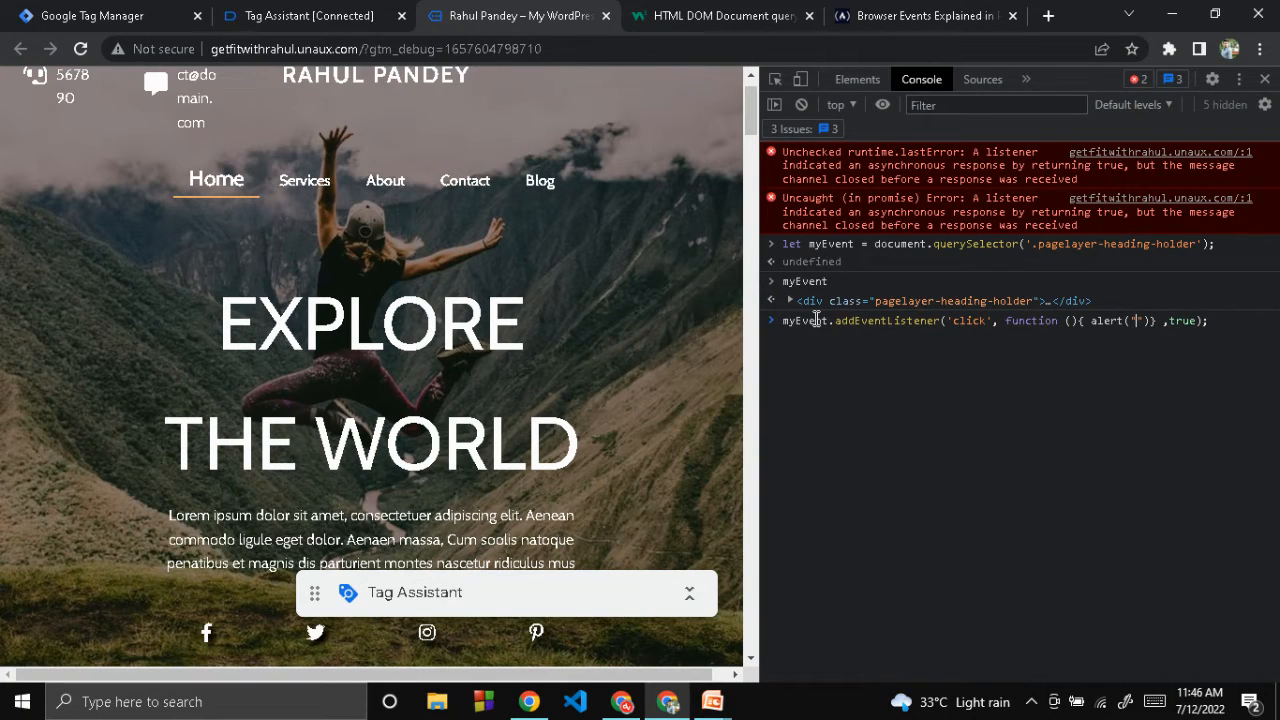
pyautogui.write('Heading cick')
pyautogui.press('Left')
pyautogui.press('Left')
pyautogui.press('Left')
pyautogui.write('l')
pyautogui.press('Return')
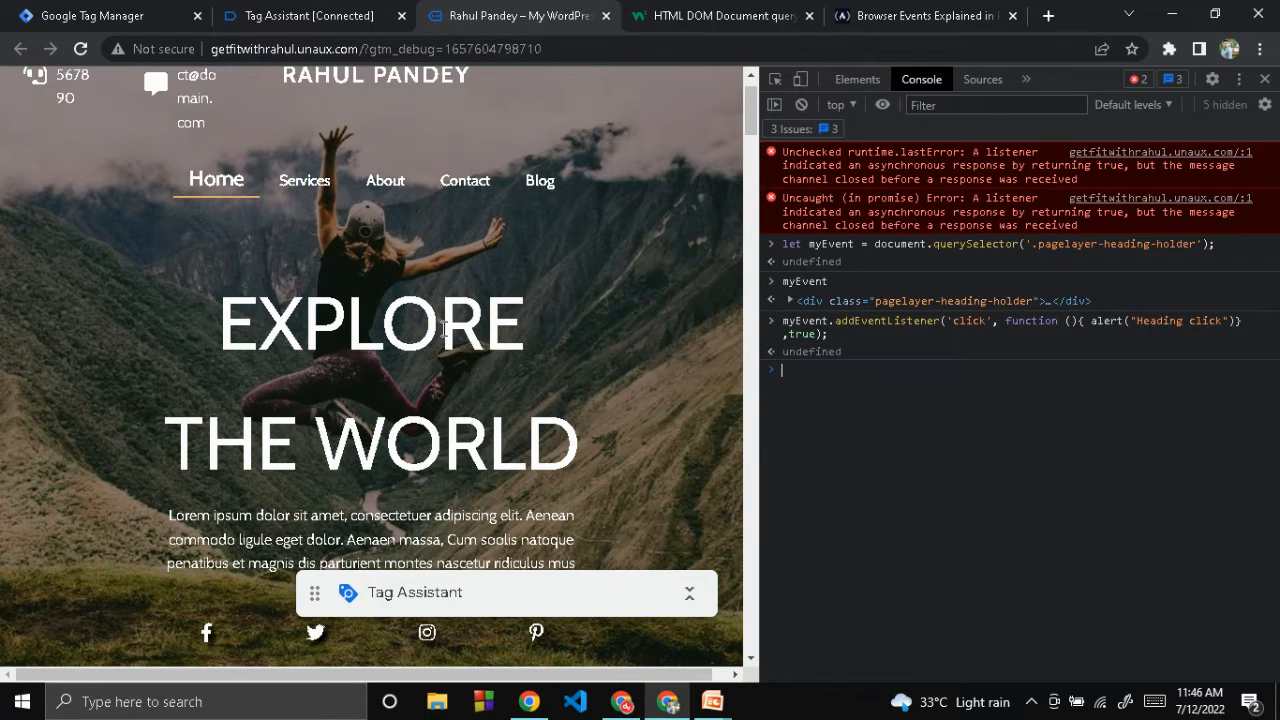
# Trigger the listener from the page's Explore heading, check the alert text and dismiss the alert.
pyautogui.click(443, 331)
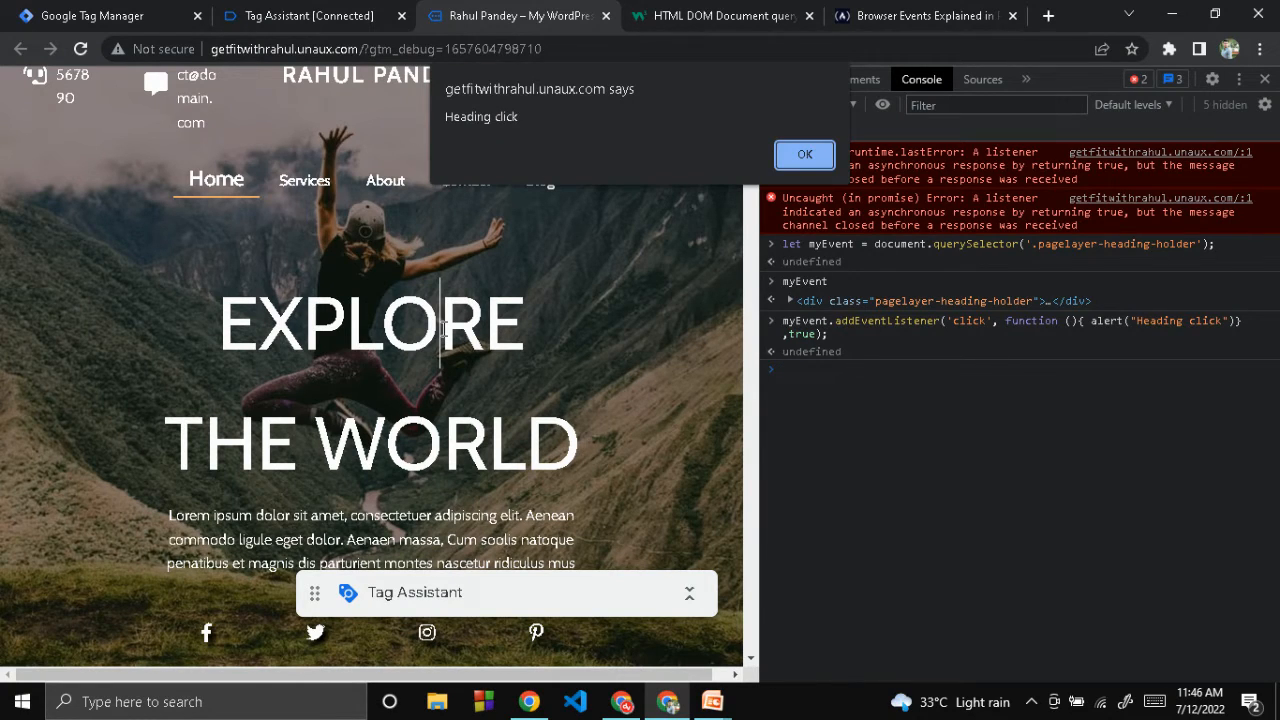
pyautogui.click(514, 117)
pyautogui.moveTo(514, 117); pyautogui.dragTo(444, 117)
pyautogui.click(805, 157)
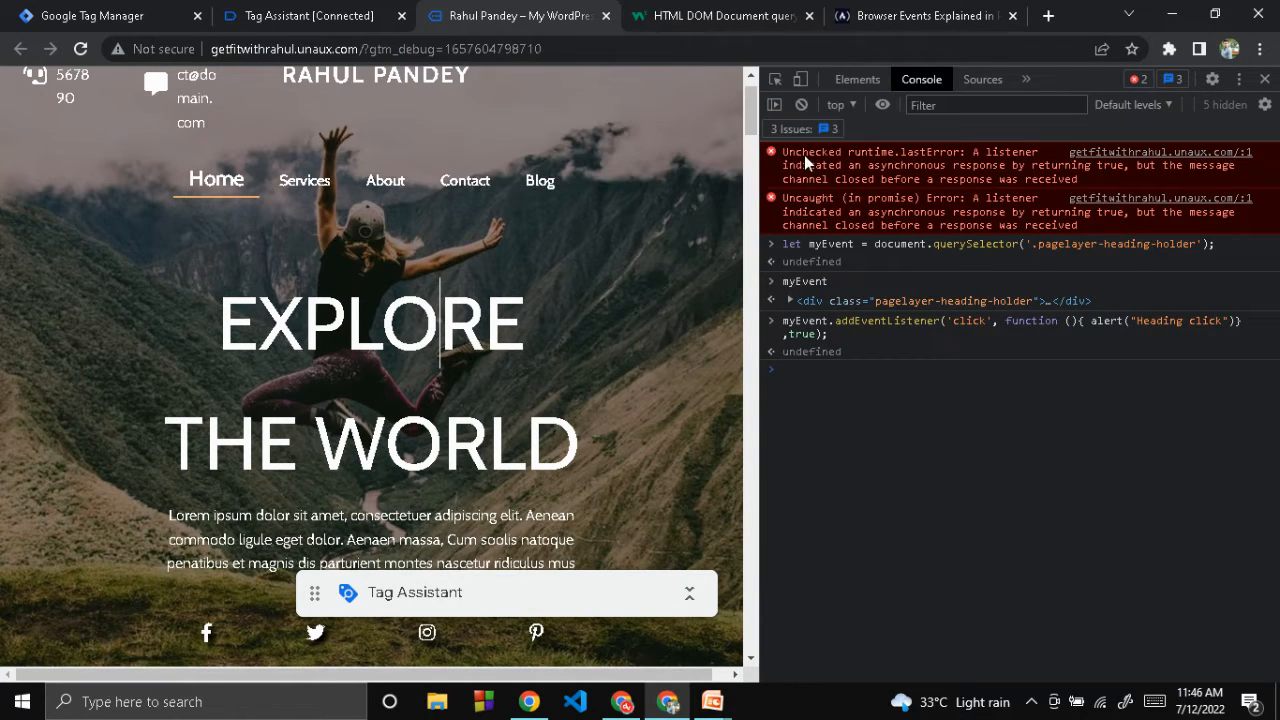
# Recall the addEventListener statement, replace alert with console.log and run it to add a second listener.
pyautogui.doubleClick(1110, 321)
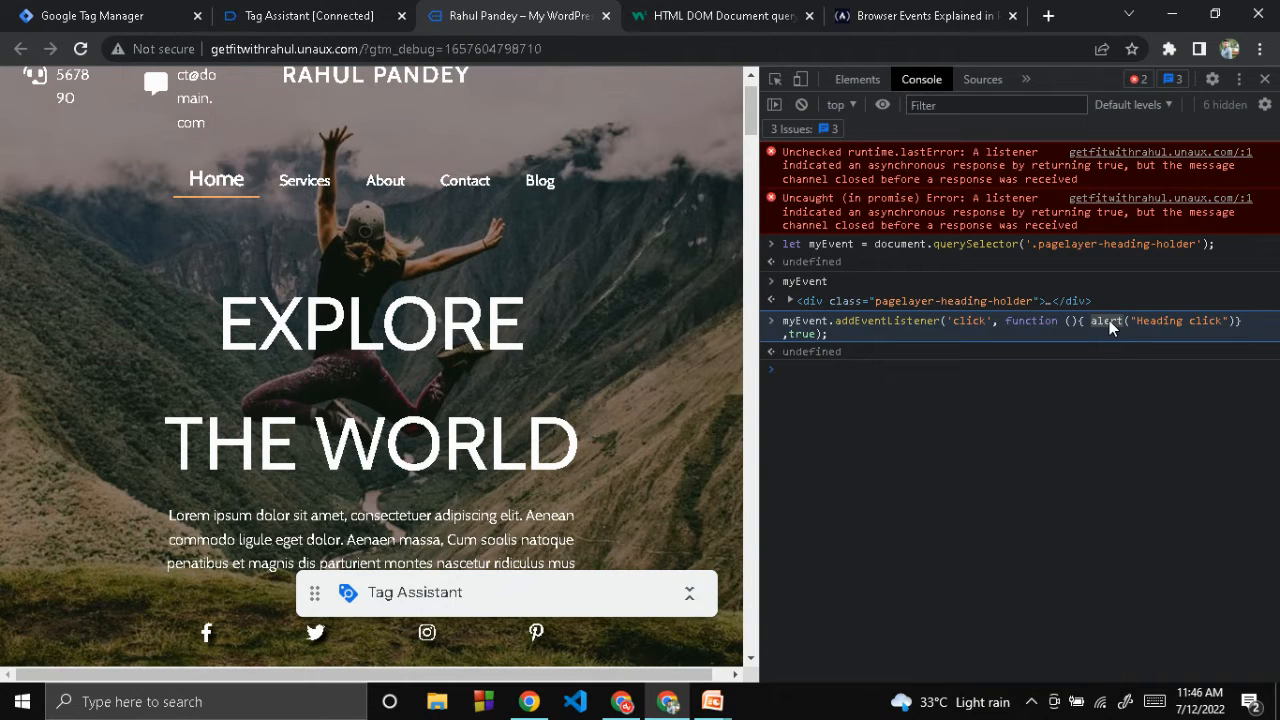
pyautogui.click(1115, 364)
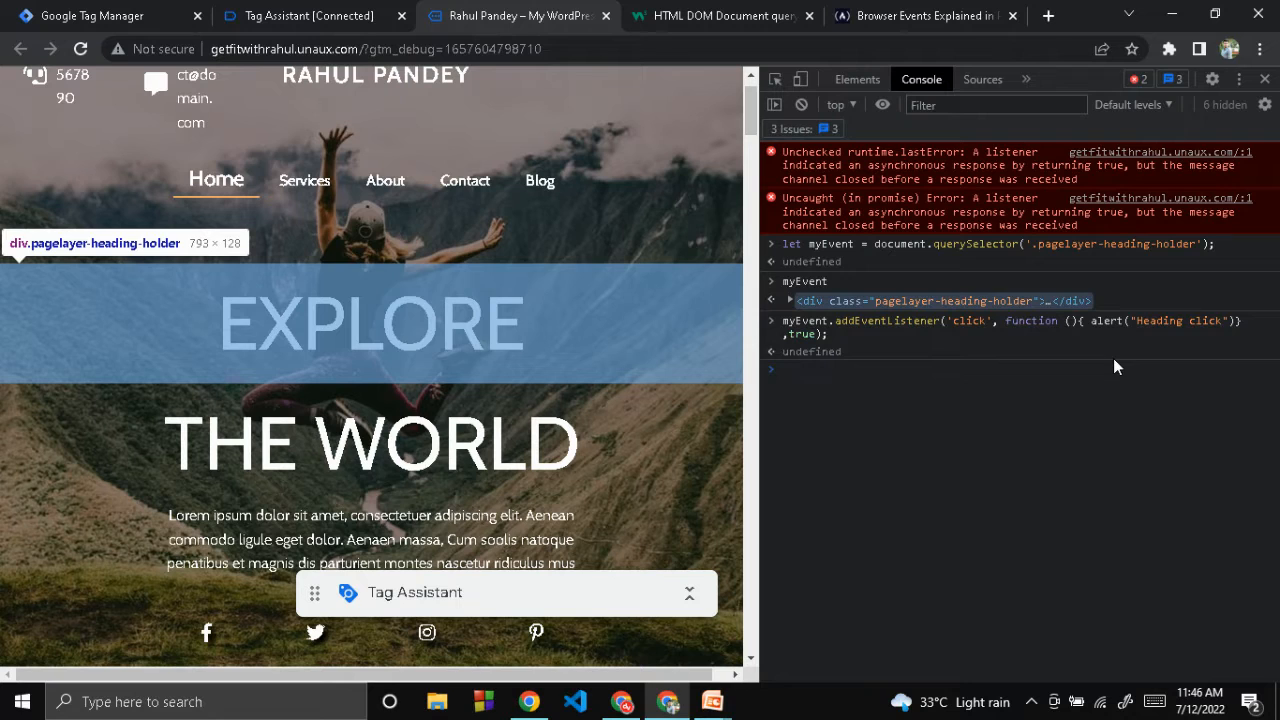
pyautogui.press('Up')
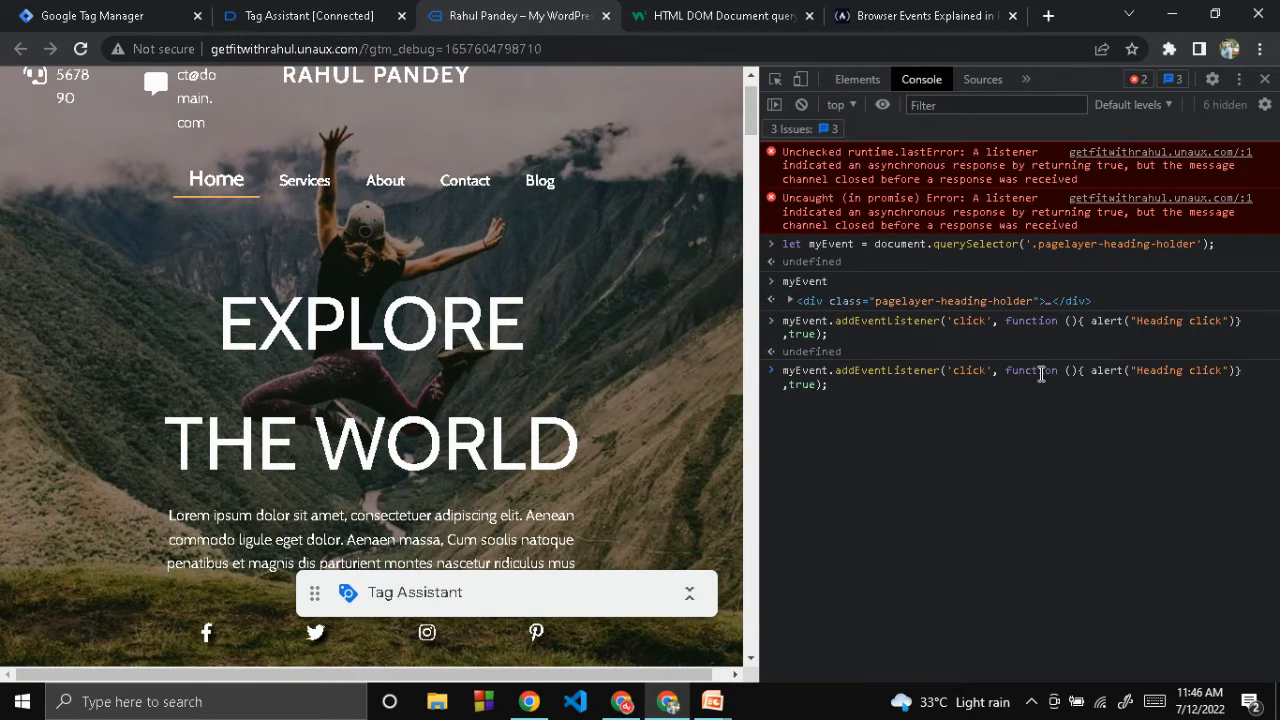
pyautogui.doubleClick(1108, 372)
pyautogui.write('cons')
pyautogui.press('Tab')
pyautogui.write('.log')
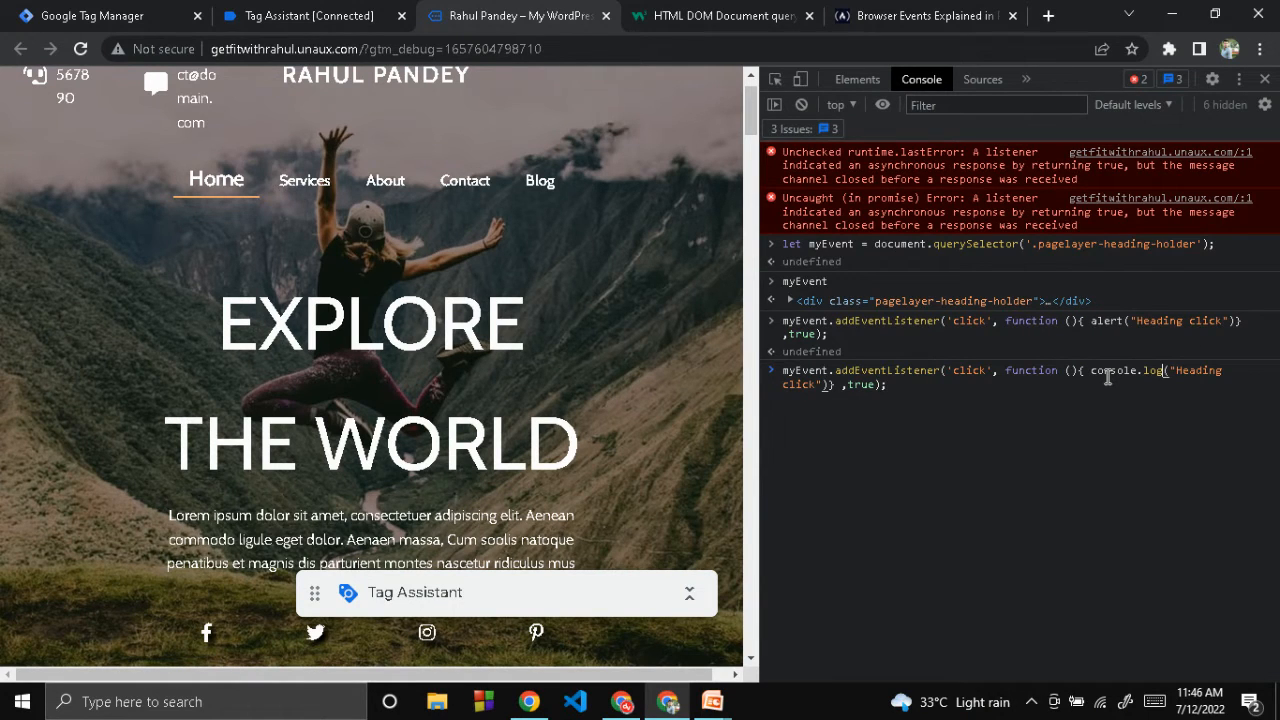
pyautogui.press('Return')
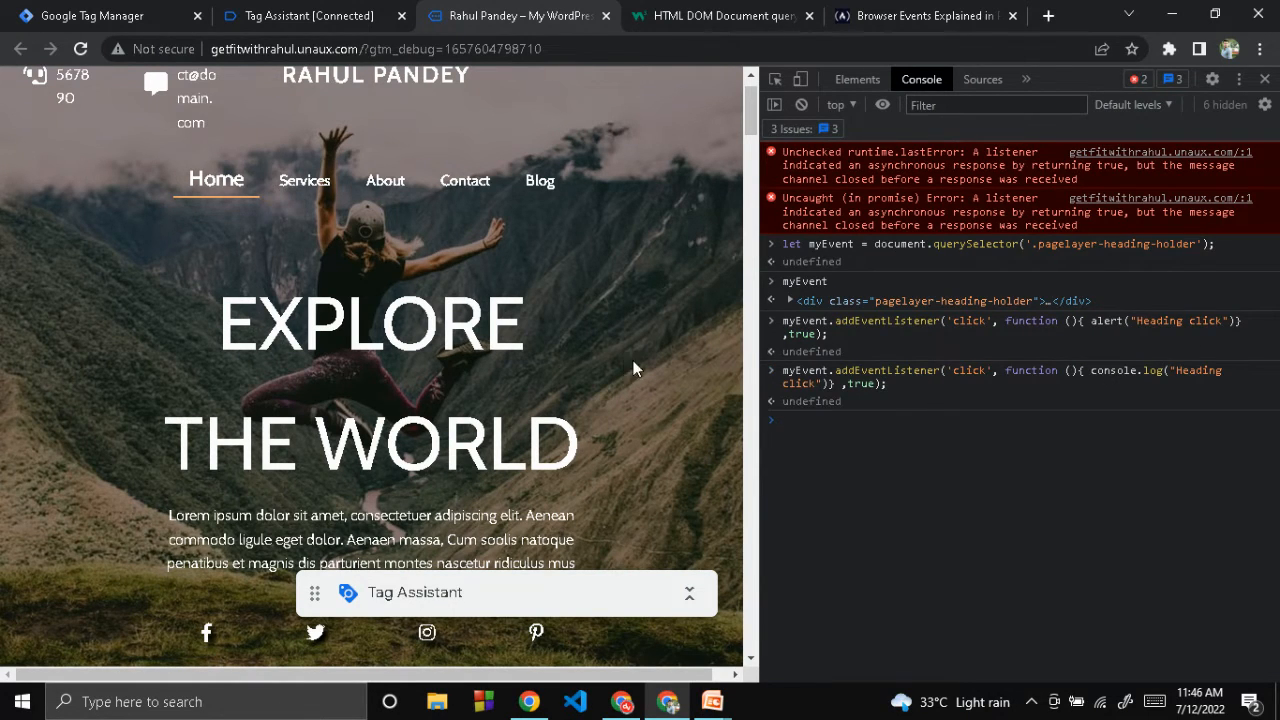
# Test both listeners twice on the Explore heading, dismissing each alert and checking the message logged in the console.
pyautogui.click(510, 333)
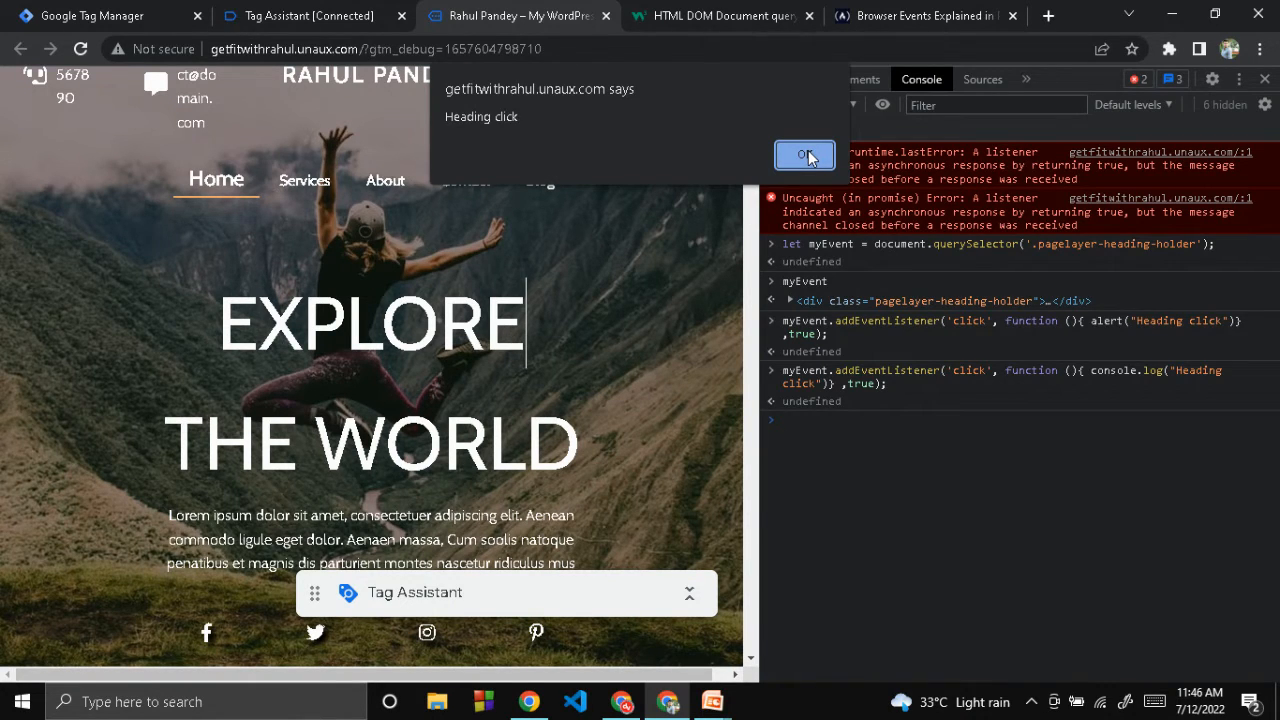
pyautogui.click(806, 156)
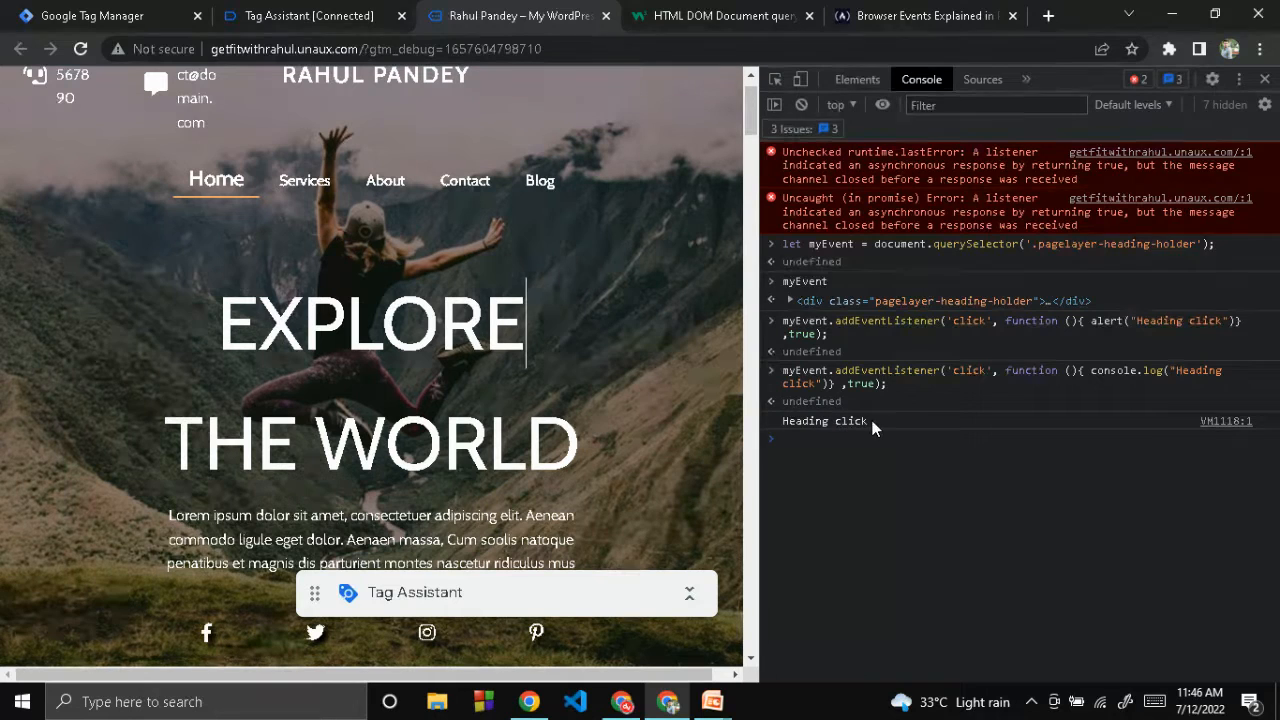
pyautogui.moveTo(870, 426); pyautogui.dragTo(784, 426)
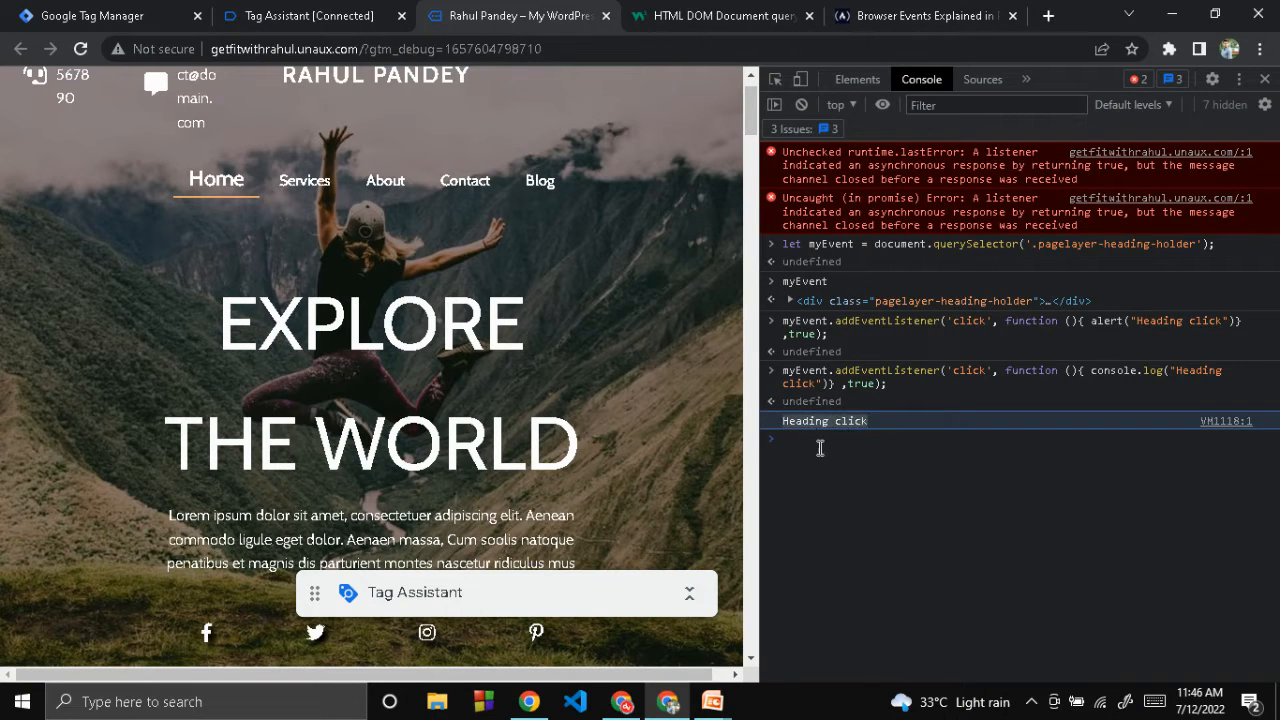
pyautogui.click(860, 487)
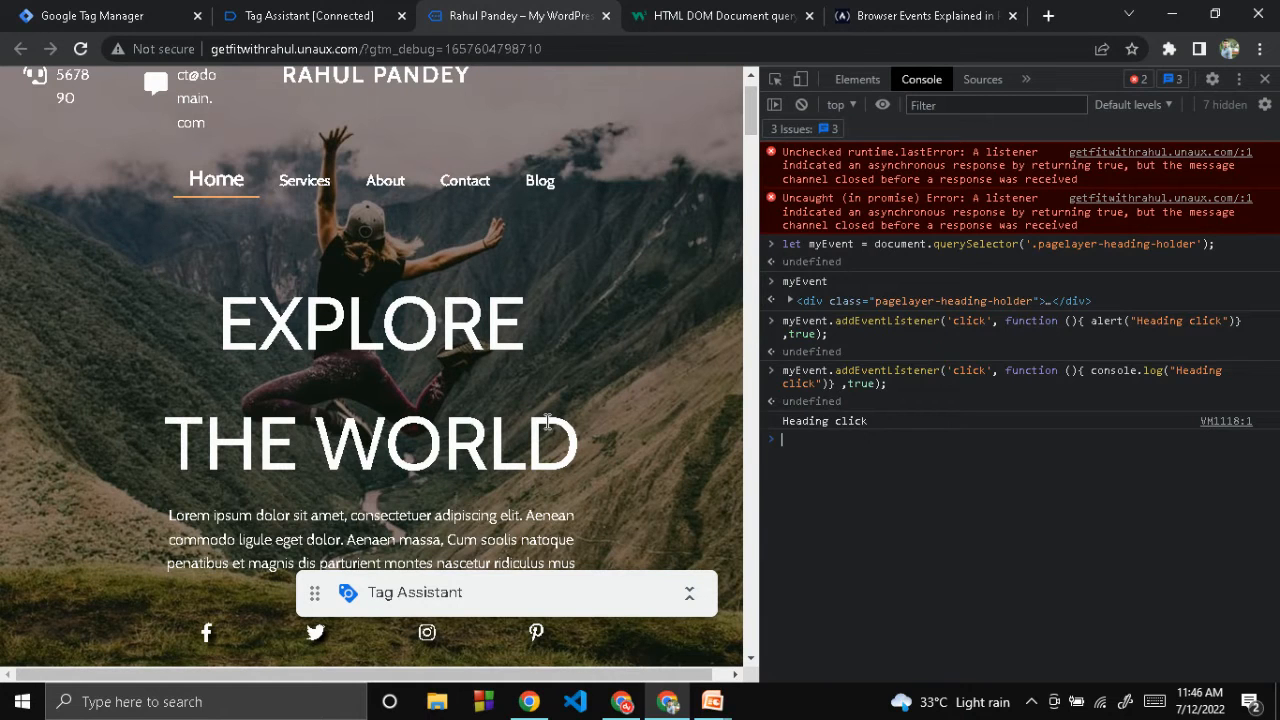
pyautogui.scroll(-3, 540, 415)
pyautogui.scroll(-2, 428, 346)
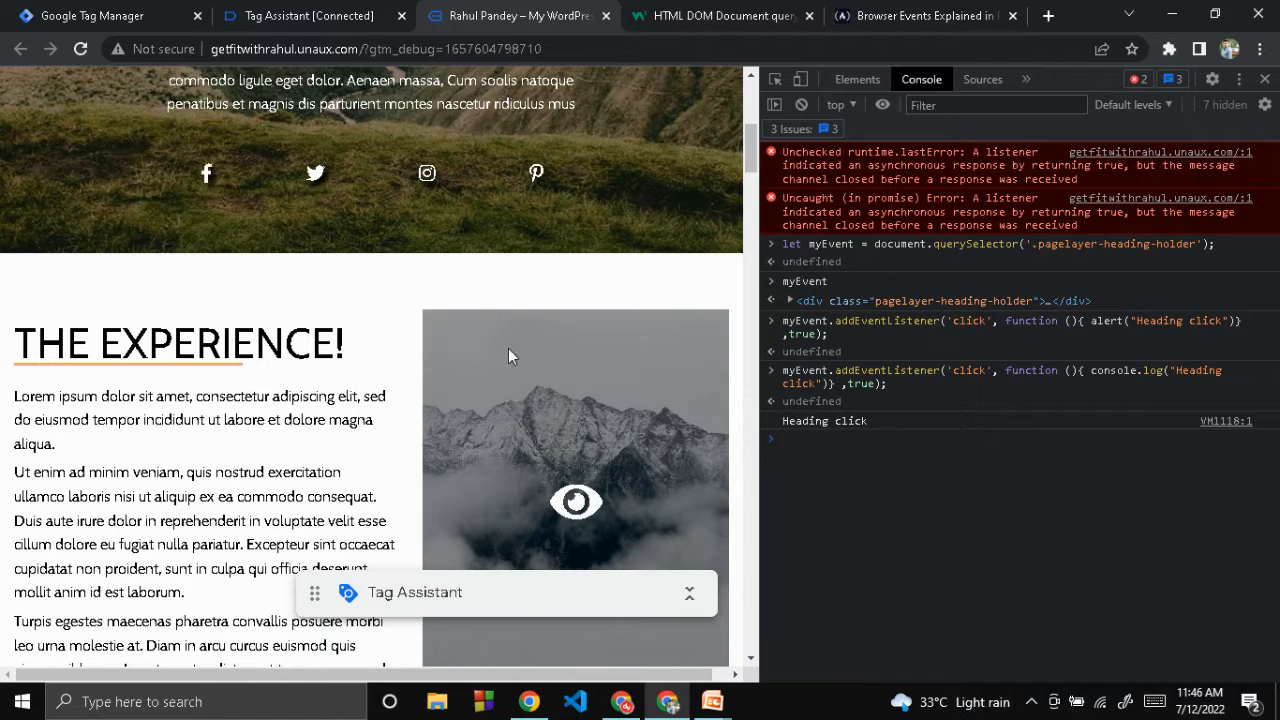
pyautogui.scroll(4, 508, 354)
pyautogui.click(430, 205)
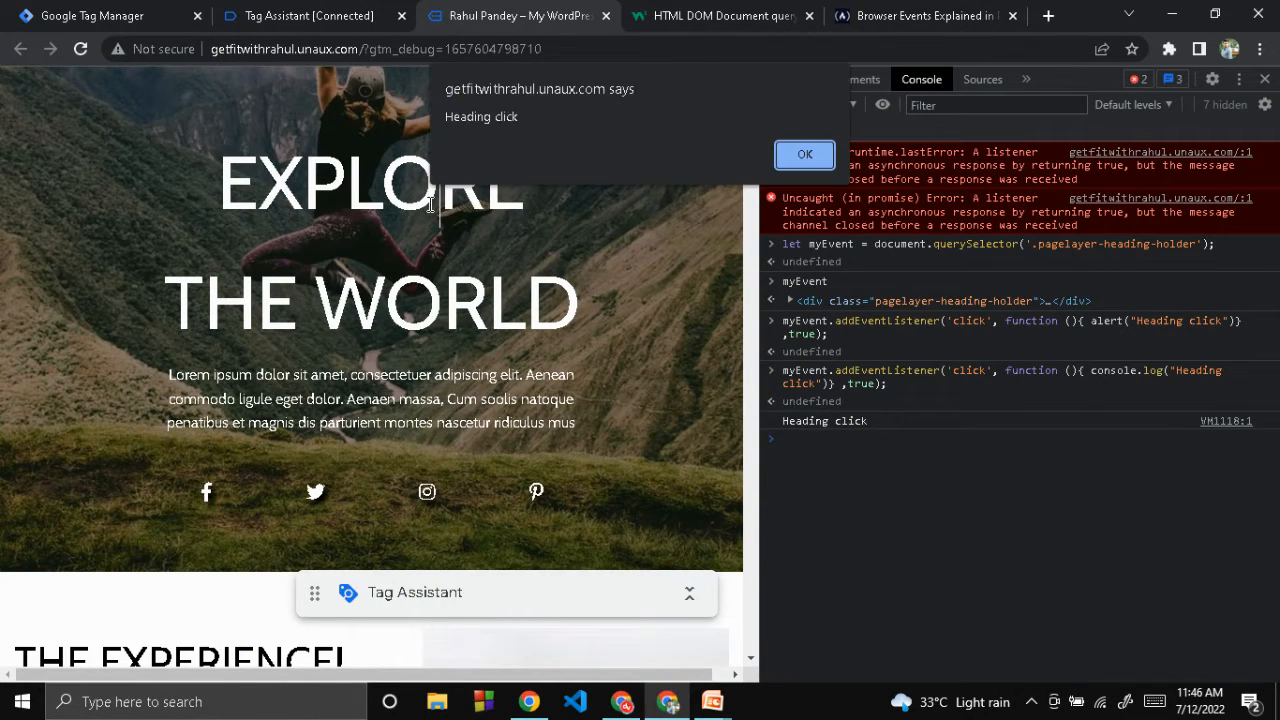
pyautogui.click(805, 158)
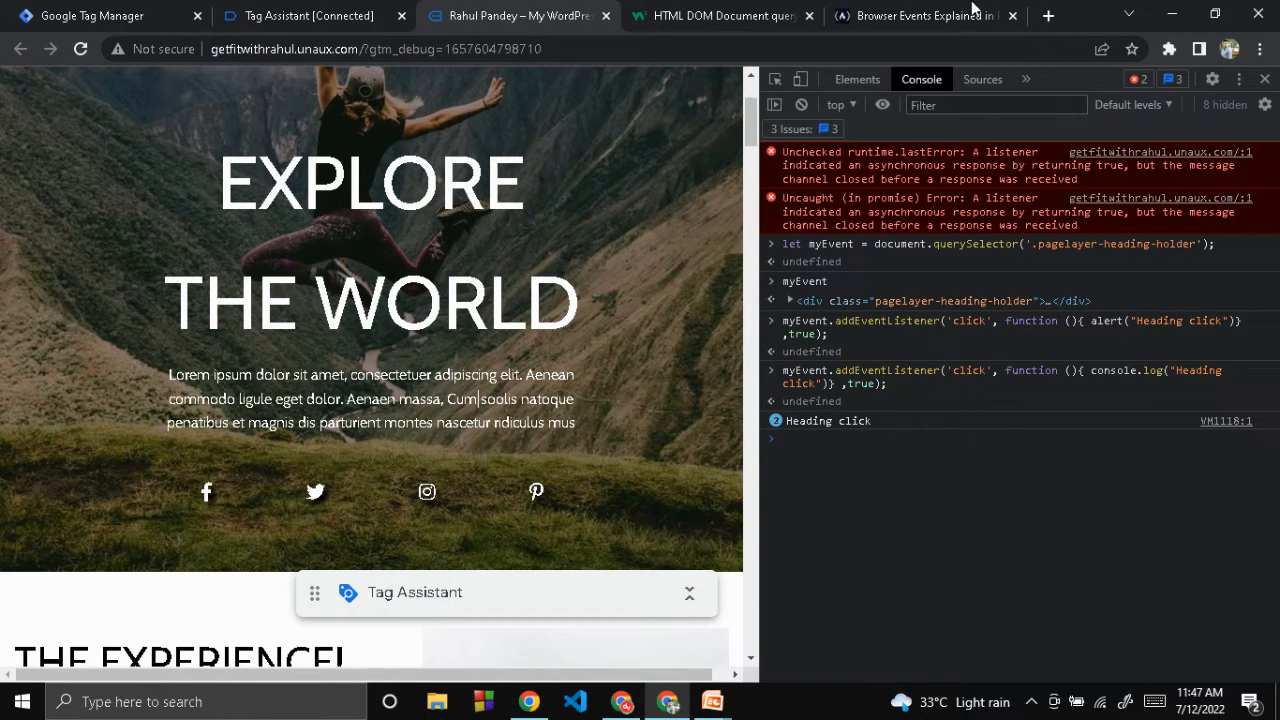
# Review the mouse, touch and keyboard event types in the freeCodeCamp article on browser events.
pyautogui.click(972, 8)
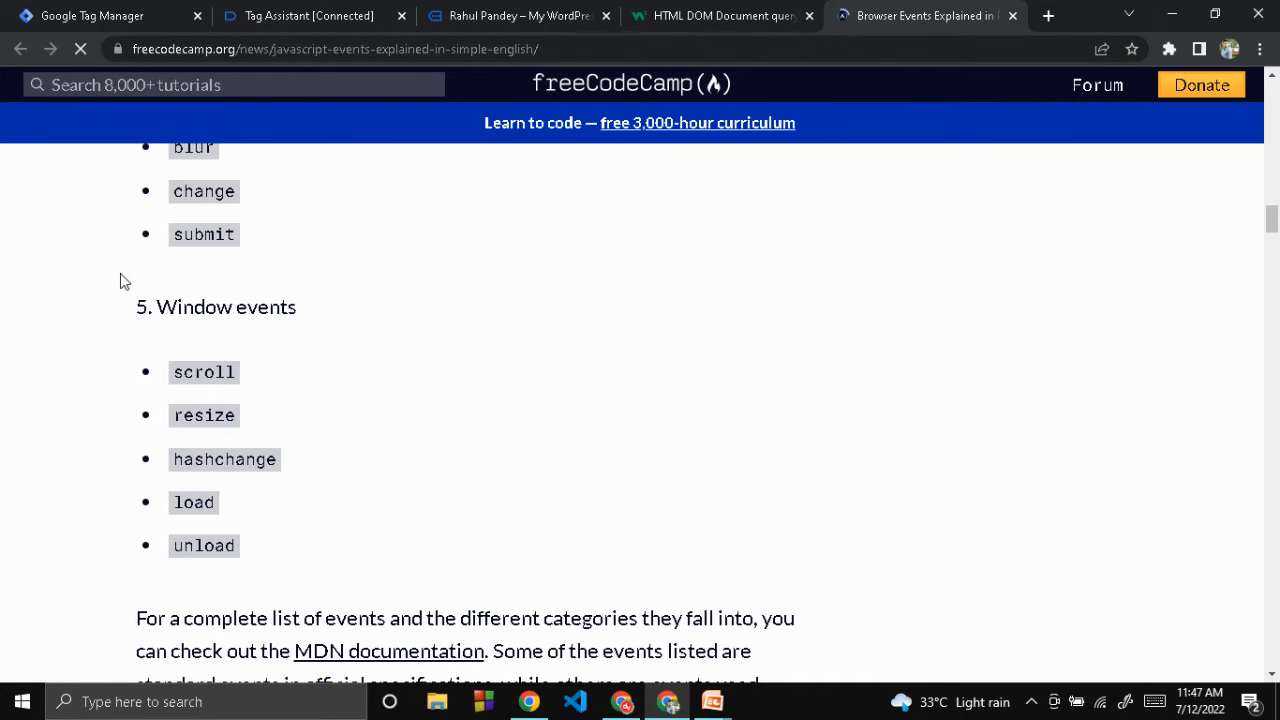
pyautogui.scroll(10, 120, 273)
pyautogui.scroll(3, 120, 281)
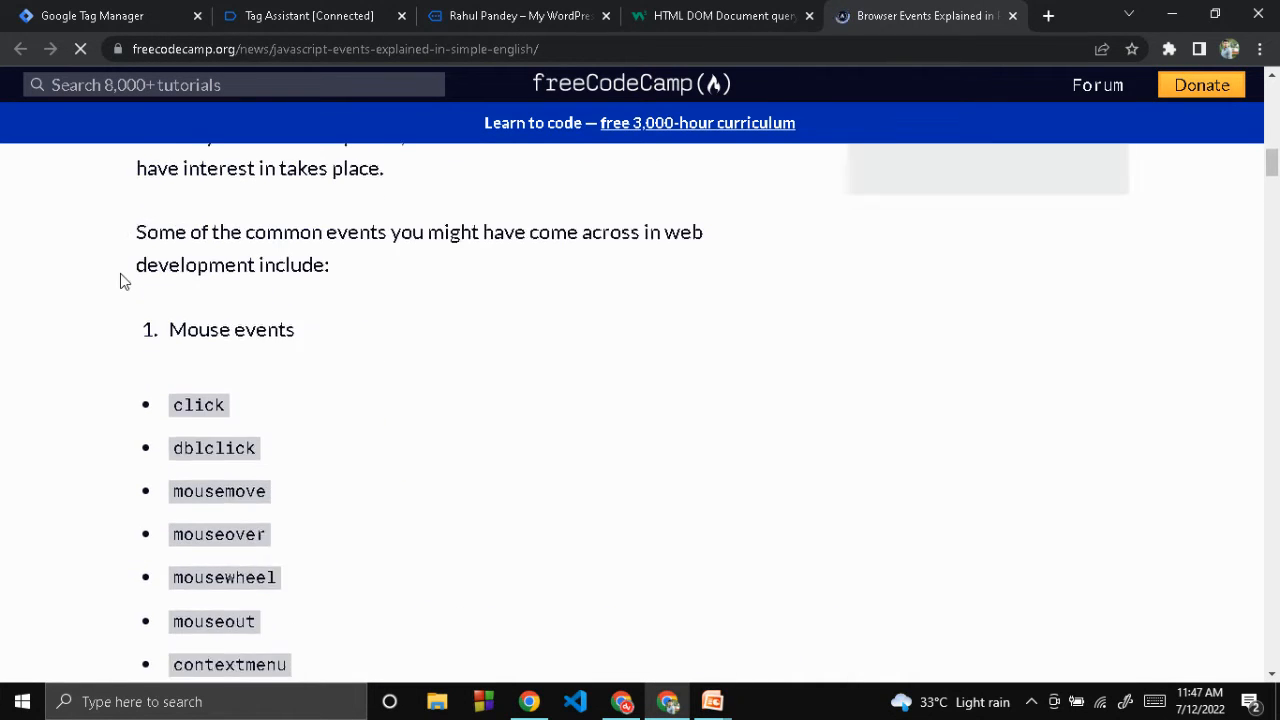
pyautogui.scroll(-2, 120, 280)
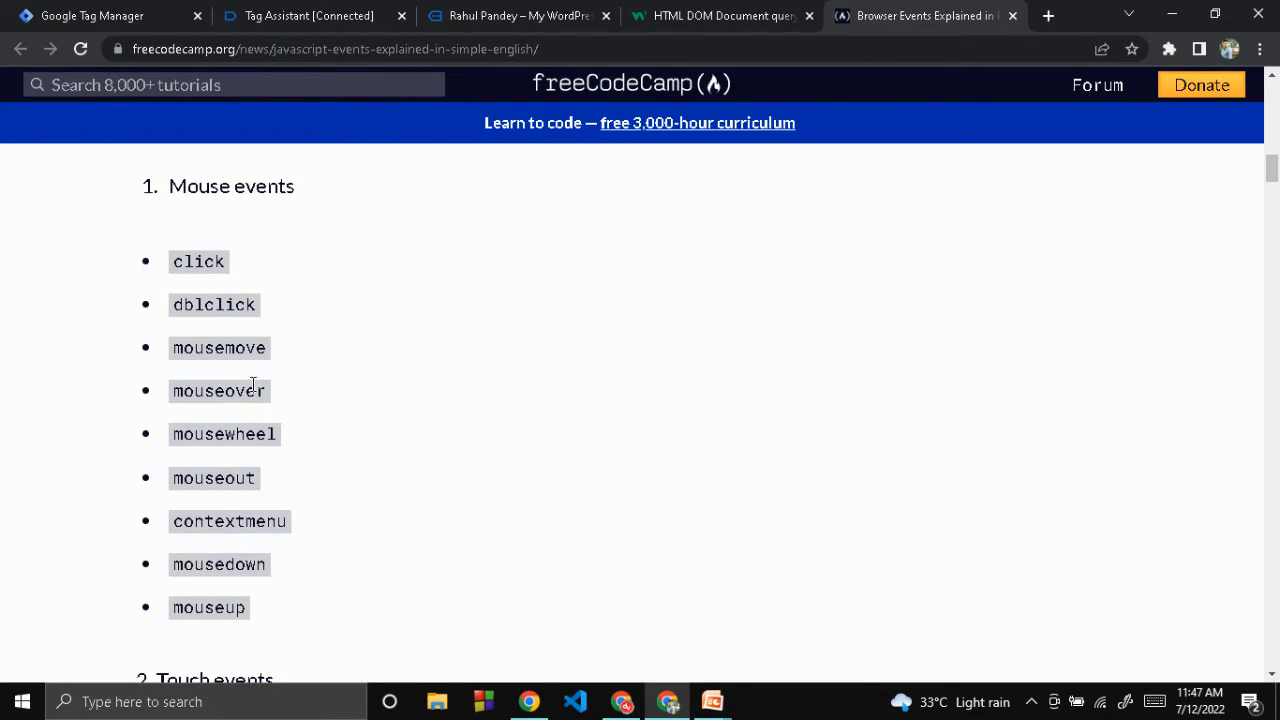
pyautogui.scroll(-4, 252, 437)
pyautogui.scroll(-1, 252, 437)
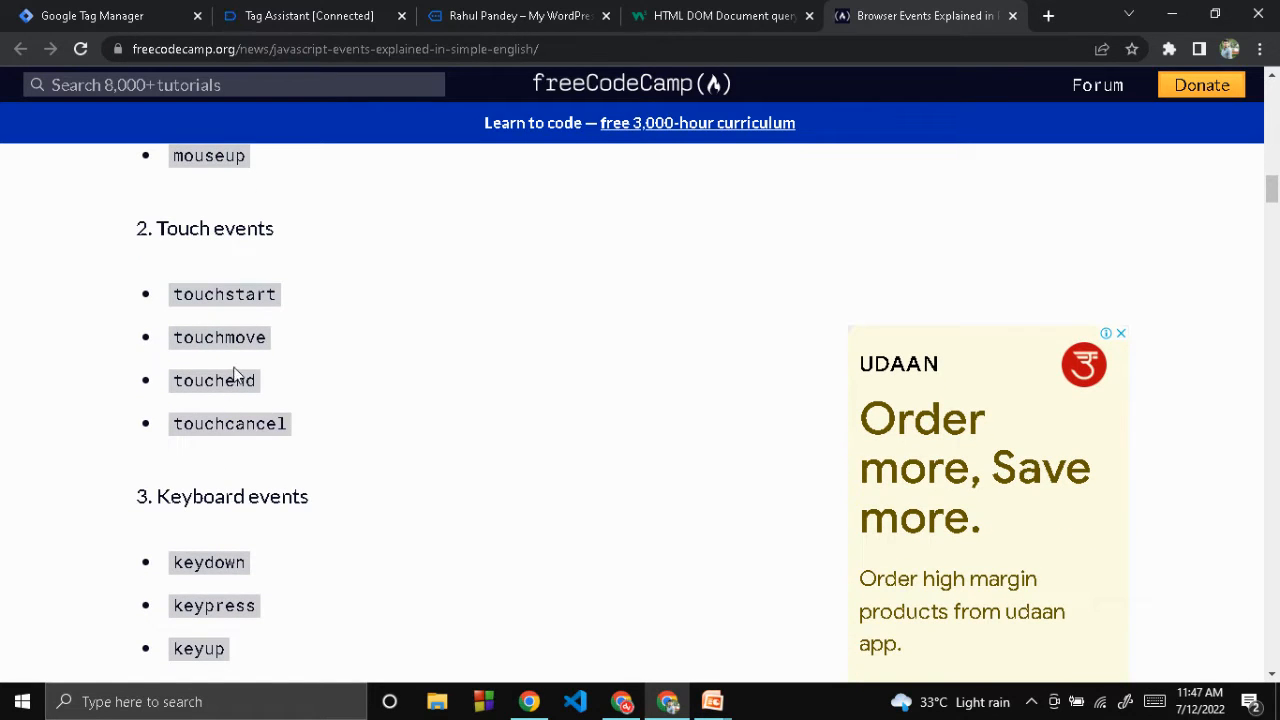
pyautogui.scroll(-4, 271, 449)
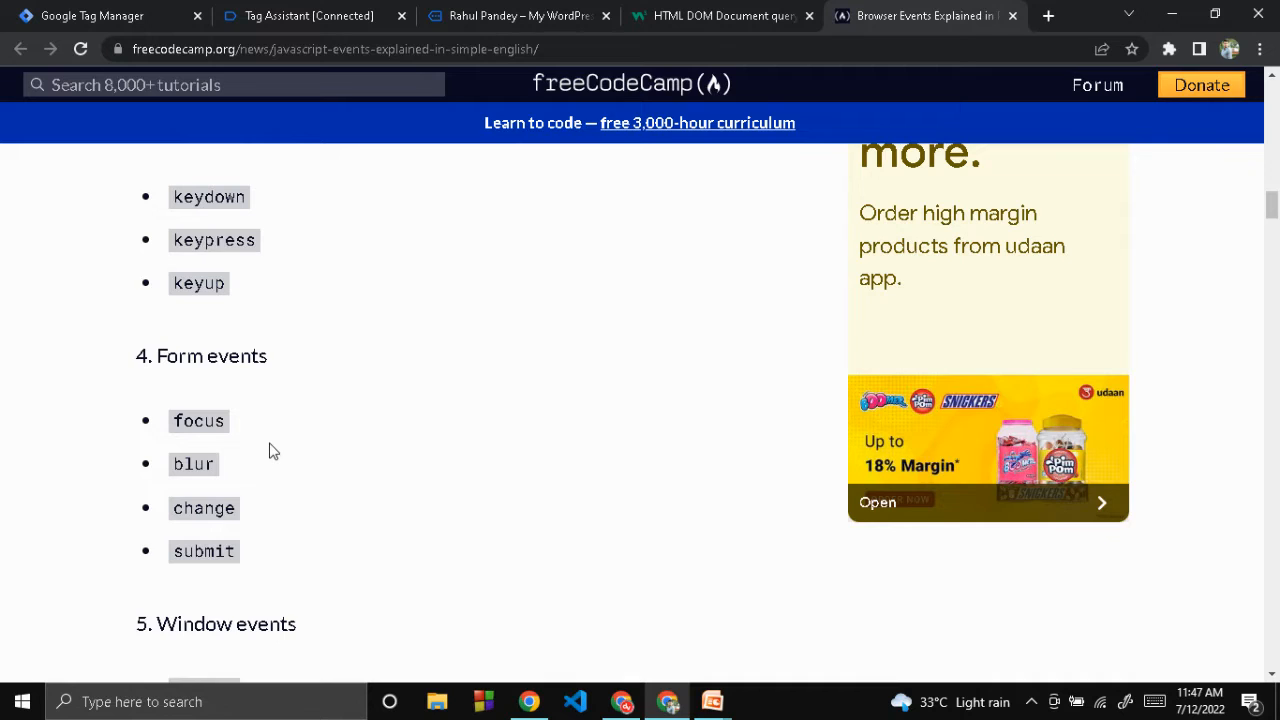
# Examine the article's form events focus, blur and change, and its window events including load.
pyautogui.scroll(1, 244, 277)
pyautogui.scroll(-4, 246, 277)
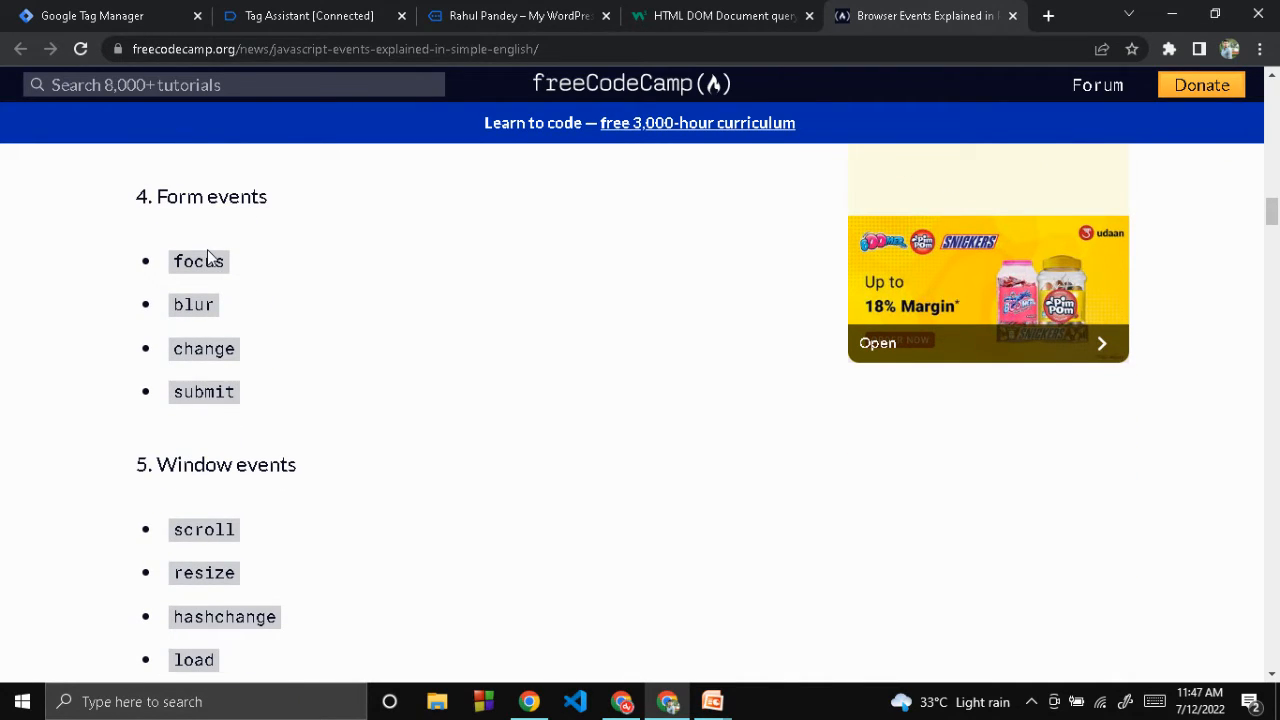
pyautogui.doubleClick(205, 260)
pyautogui.doubleClick(200, 304)
pyautogui.moveTo(385, 332); pyautogui.dragTo(200, 357)
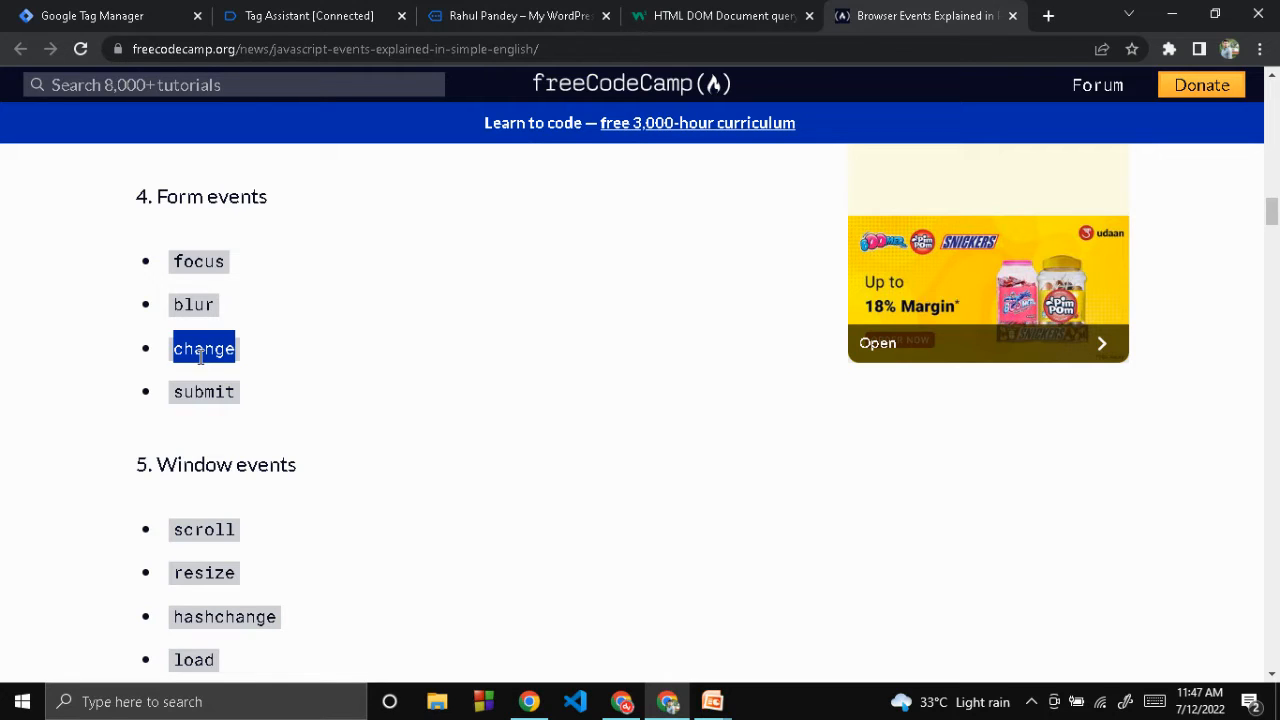
pyautogui.click(289, 349)
pyautogui.scroll(-1, 290, 351)
pyautogui.scroll(-1, 290, 351)
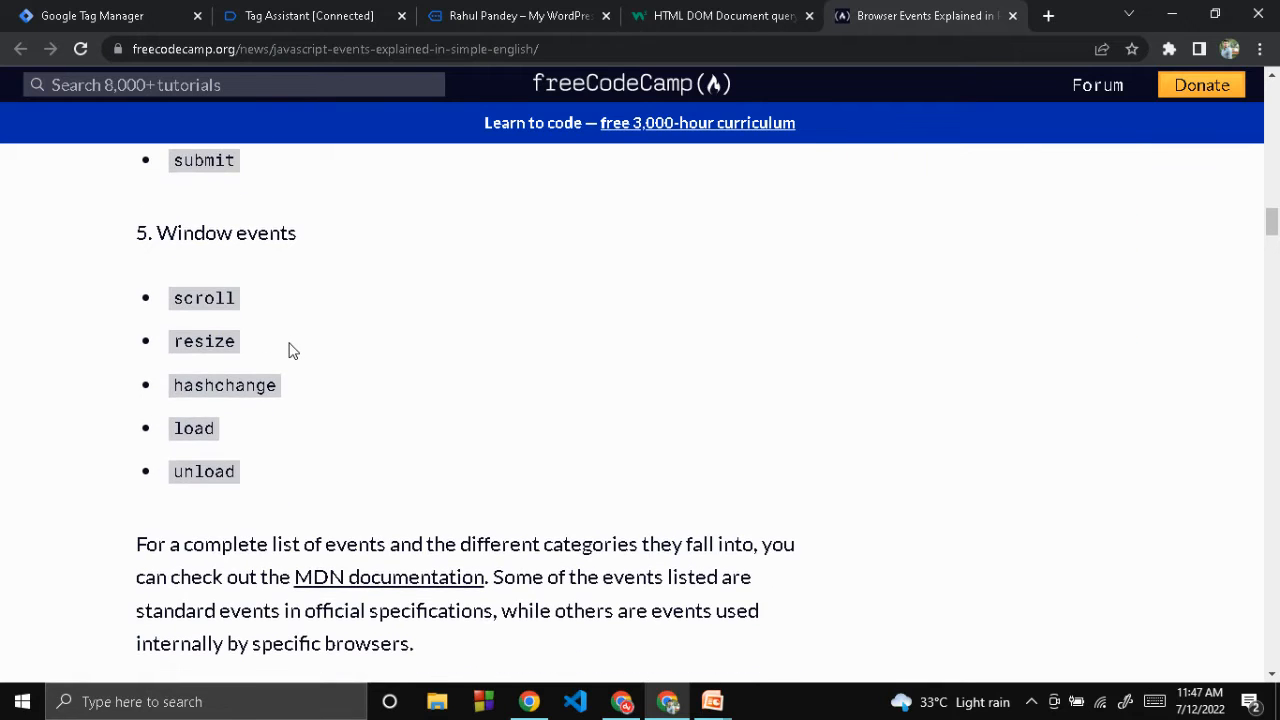
pyautogui.scroll(-1, 290, 348)
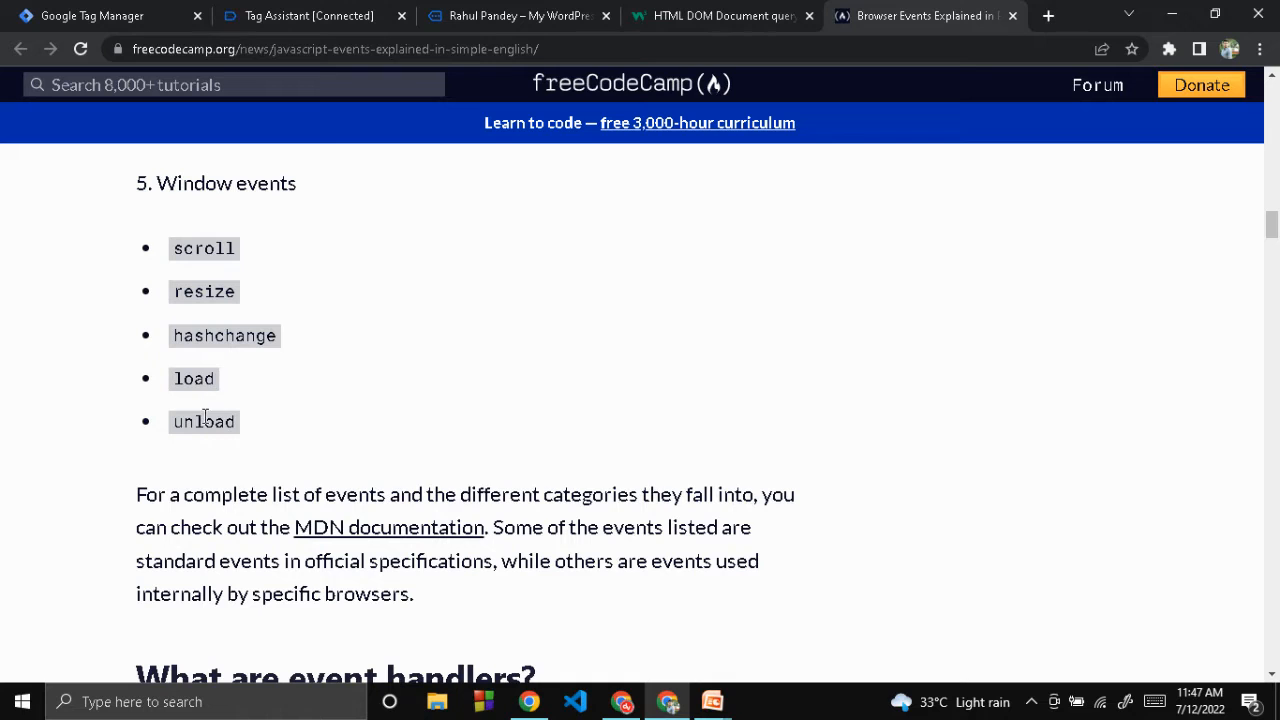
pyautogui.doubleClick(197, 379)
pyautogui.click(322, 410)
# Return to the article's mouse events list and point out the click event.
pyautogui.scroll(10, 322, 410)
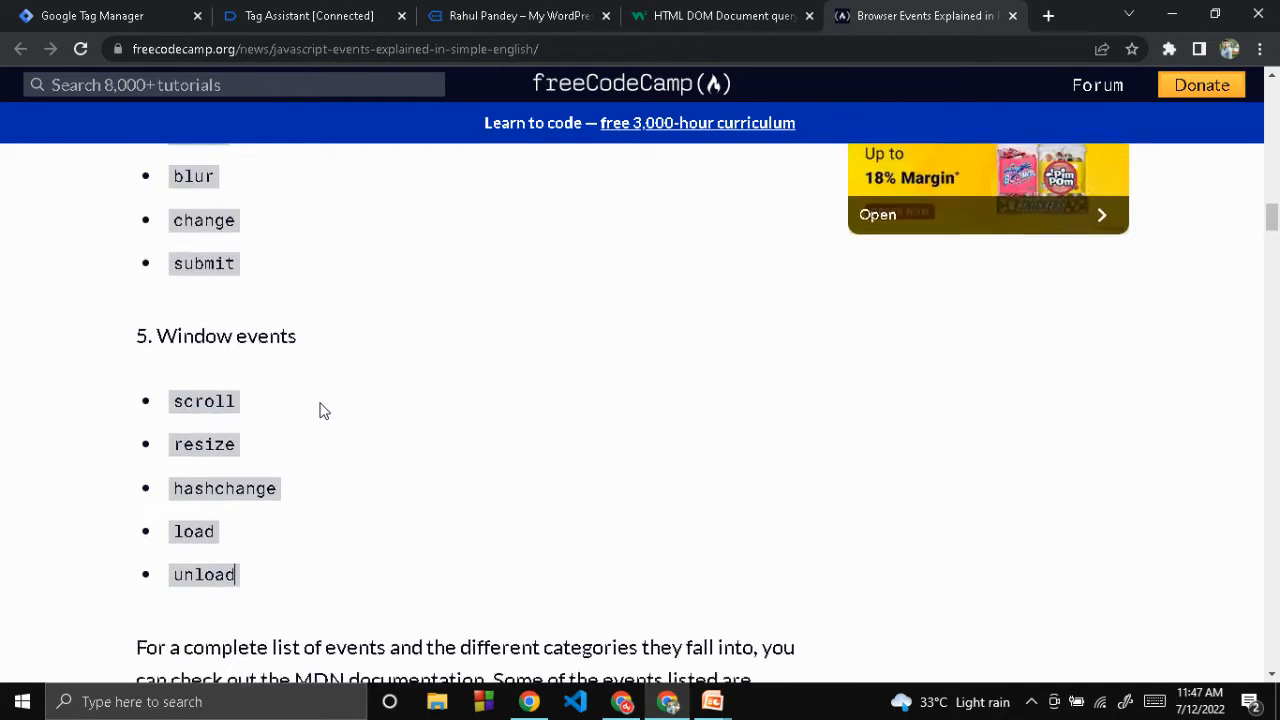
pyautogui.scroll(2, 322, 410)
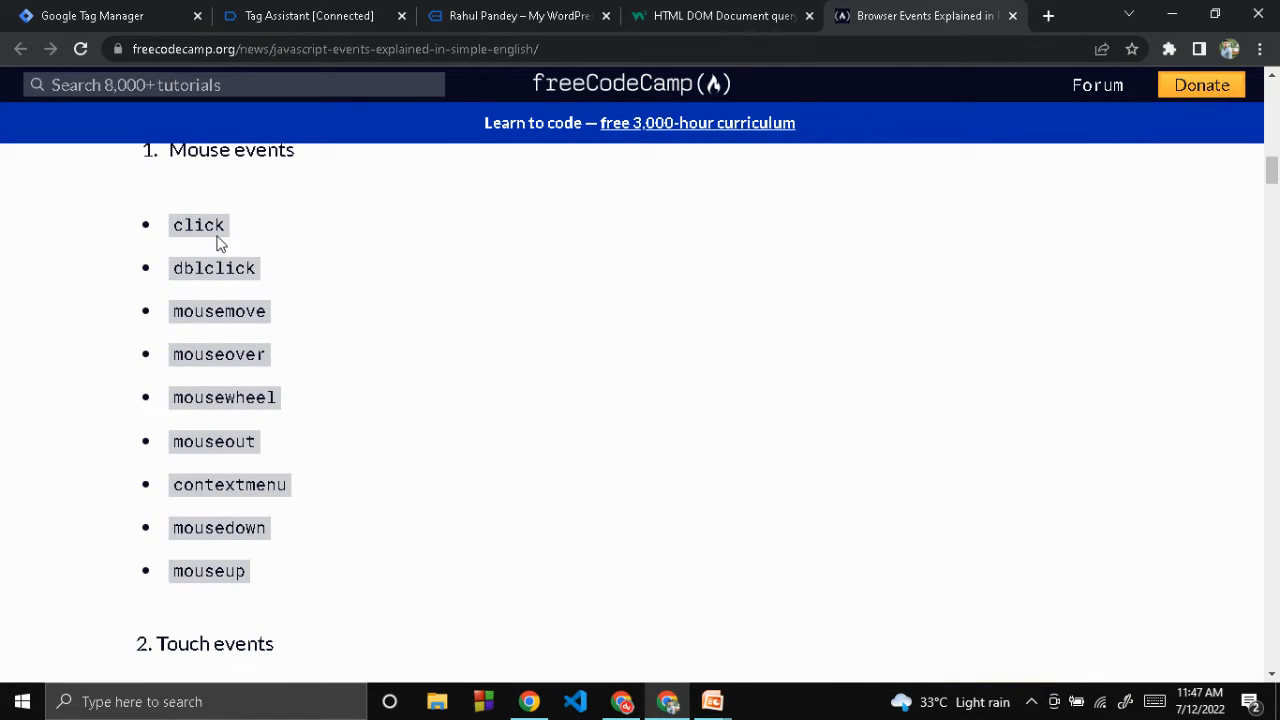
pyautogui.doubleClick(207, 225)
pyautogui.click(489, 290)
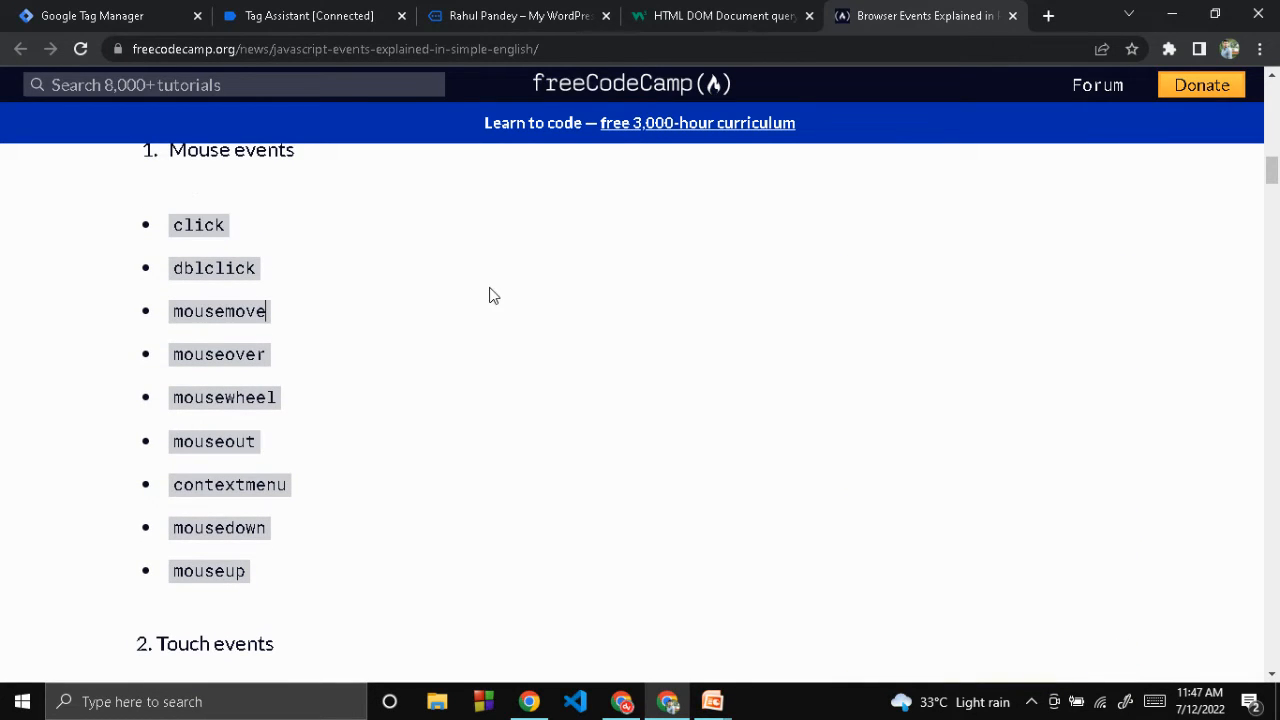
# Glance back at the W3Schools reference and the website's console, and switch to the Google Tag Manager workspace's tags.
pyautogui.click(779, 8)
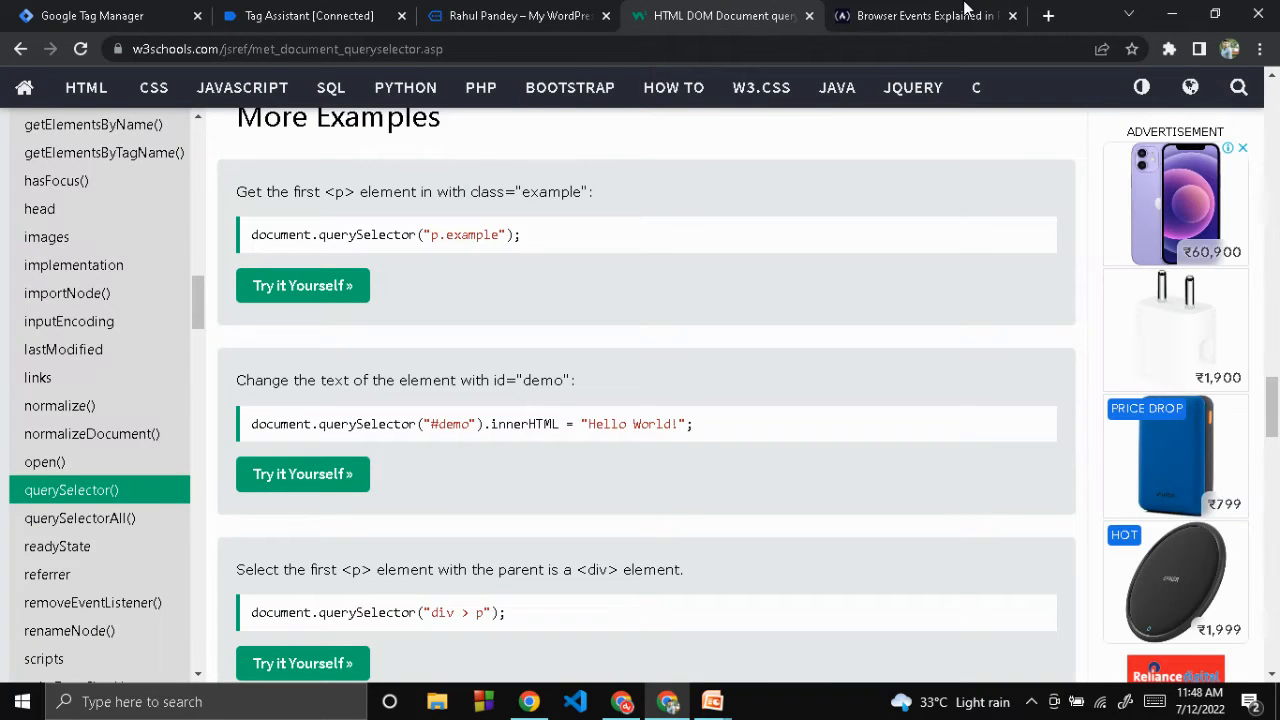
pyautogui.click(965, 12)
pyautogui.click(460, 12)
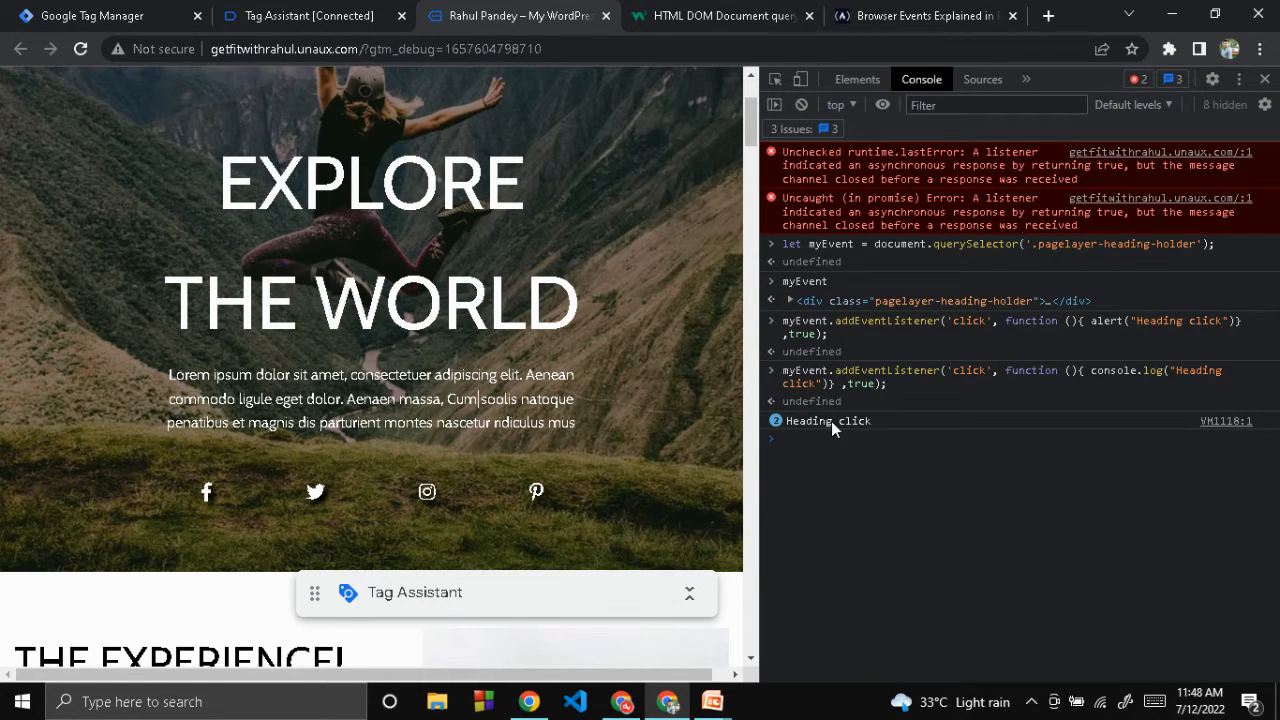
pyautogui.click(91, 15)
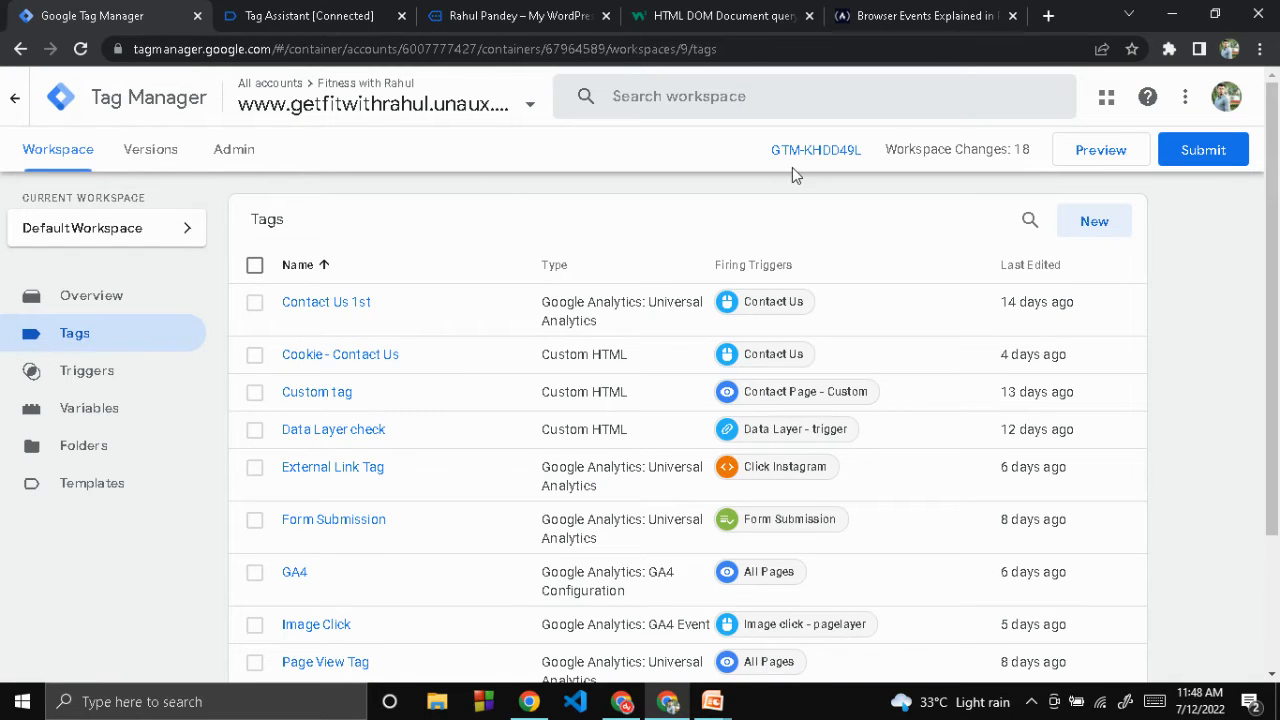
# Create a new tag in the workspace with the Custom HTML tag type.
pyautogui.click(1090, 228)
pyautogui.click(703, 268)
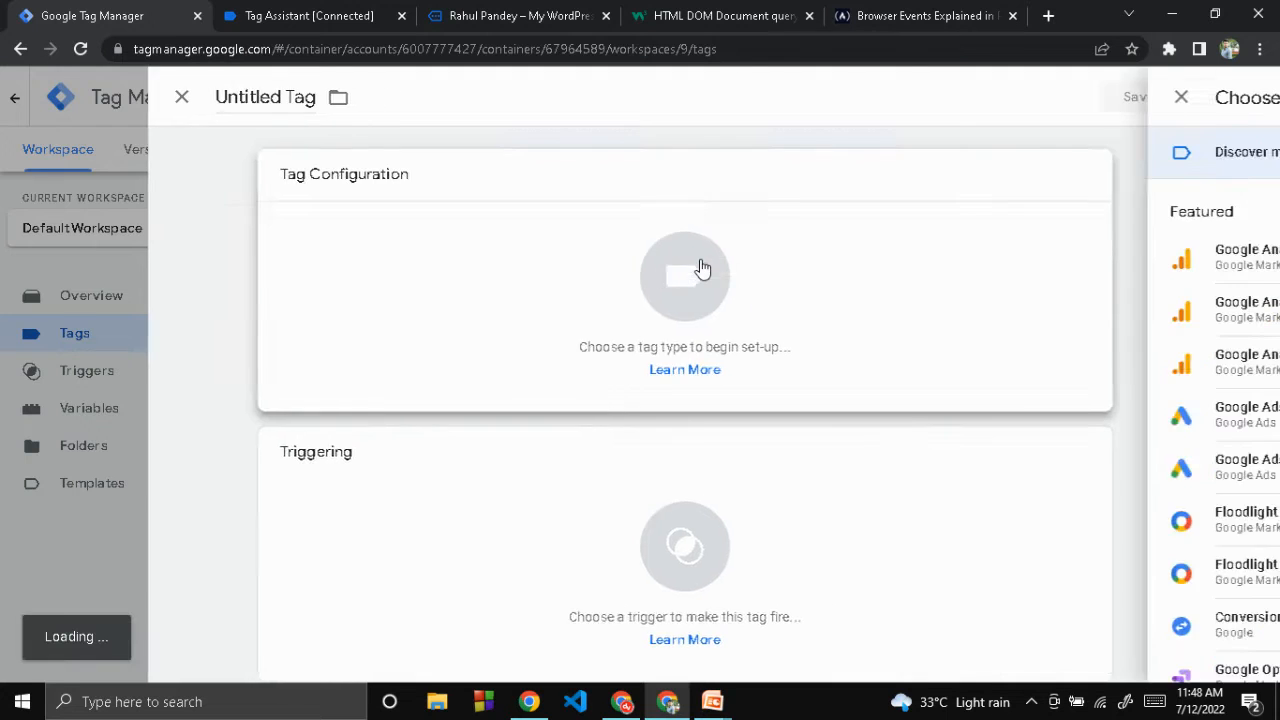
pyautogui.scroll(-6, 1006, 503)
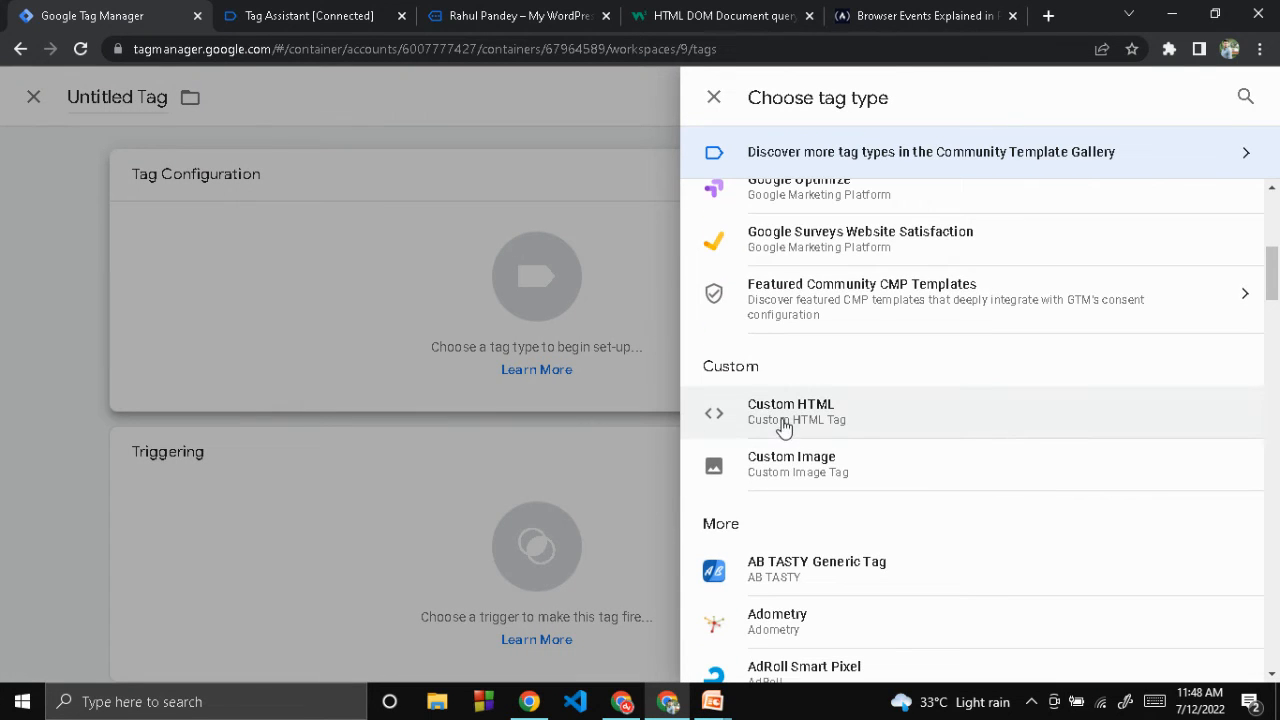
pyautogui.click(826, 426)
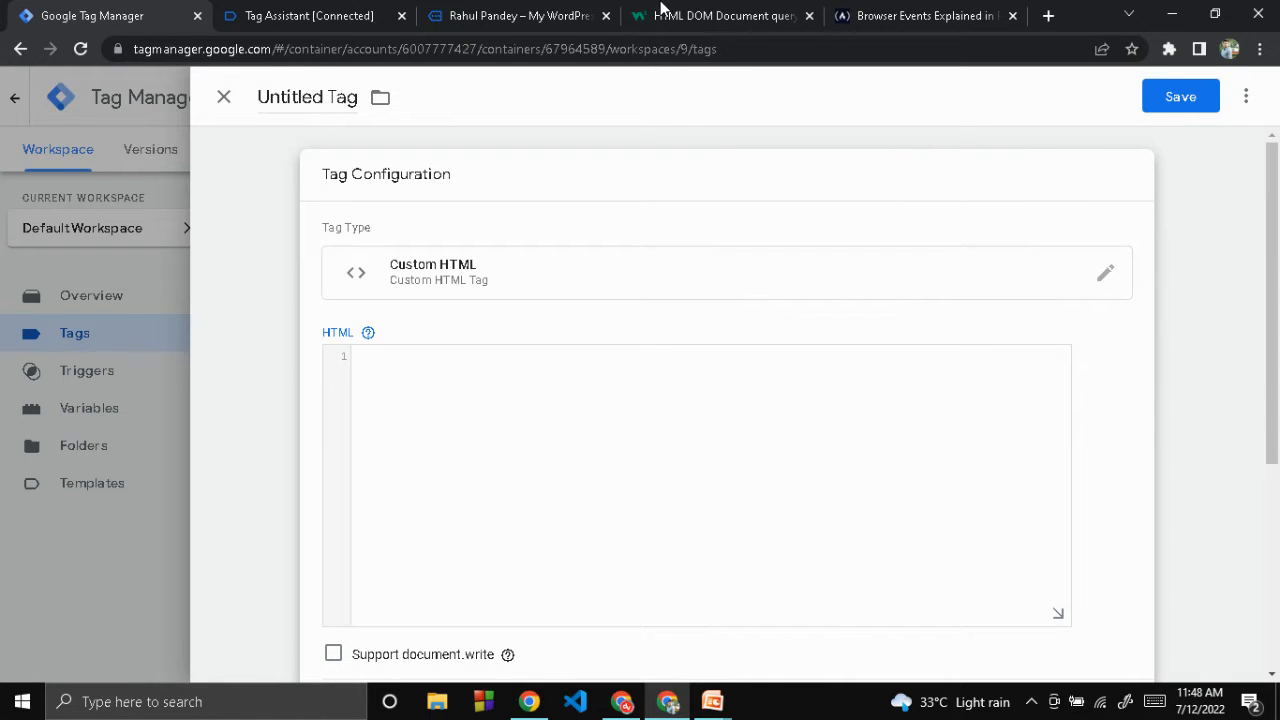
# Write a function(){ } block in the tag's HTML containing the myEvent.addEventListener click statement with console.log("Heading click"), copied from the website's console.
pyautogui.click(533, 12)
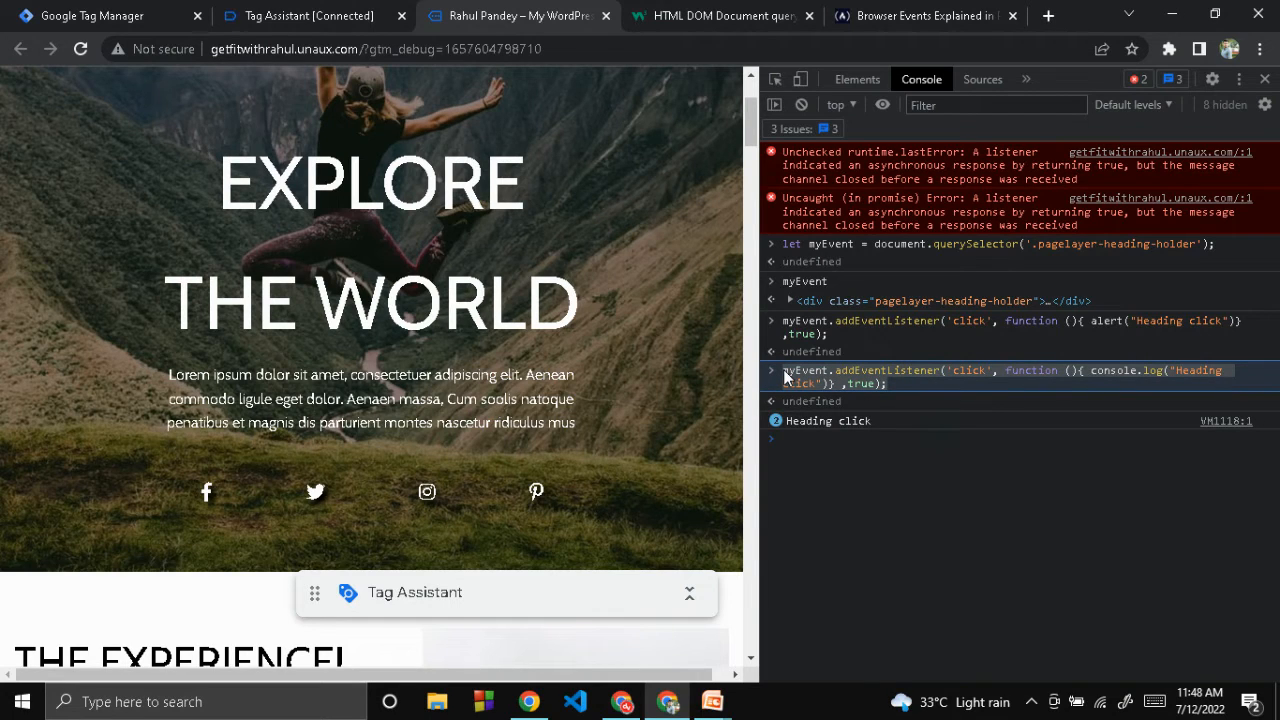
pyautogui.click(143, 12)
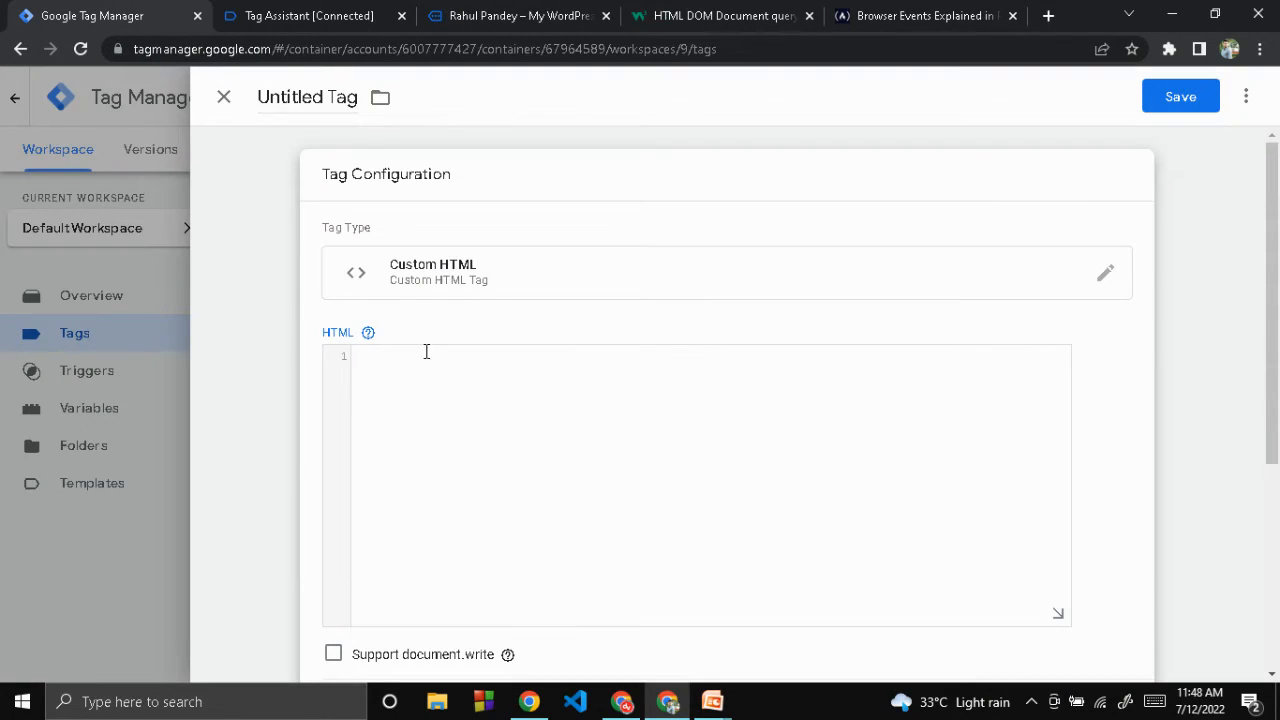
pyautogui.write('rfun')
pyautogui.press('BackSpace')
pyautogui.press('BackSpace')
pyautogui.press('BackSpace')
pyautogui.write('funcio')
pyautogui.press('BackSpace')
pyautogui.write('tion(){')
pyautogui.press('Return')
pyautogui.press('Return')
pyautogui.write('}')
pyautogui.press('Down')
pyautogui.write('myEvent.addEventListener(\'click\', function (){ console.log("Heading click")} ,true);')
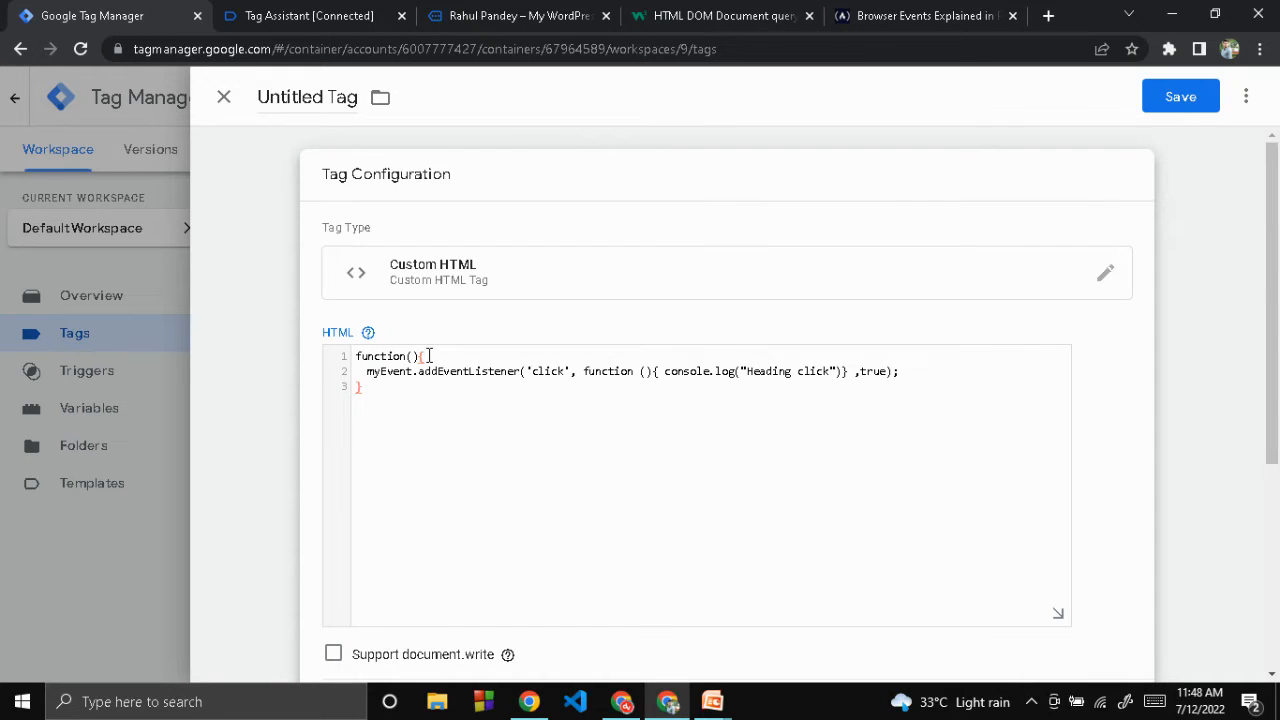
# Add let myEvent = document.querySelector('.pagelayer-heading-holder'); from the website's console above the addEventListener line in the tag's function.
pyautogui.press('Return')
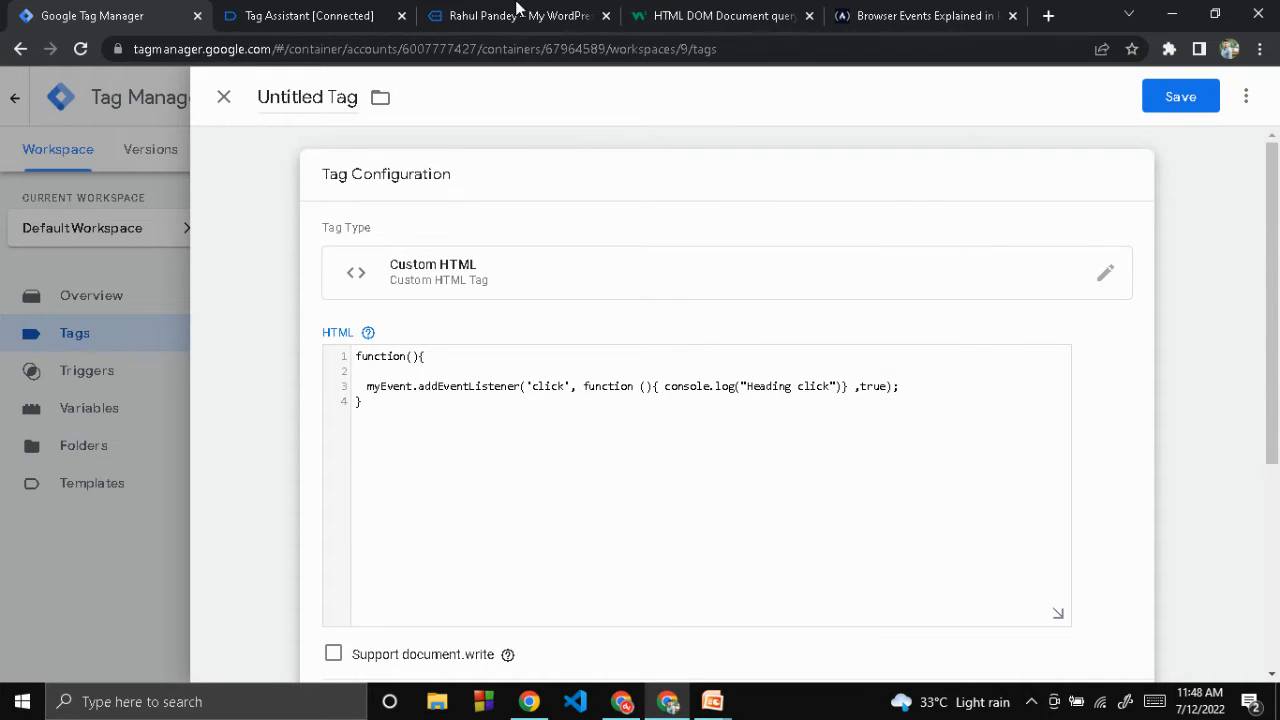
pyautogui.click(460, 12)
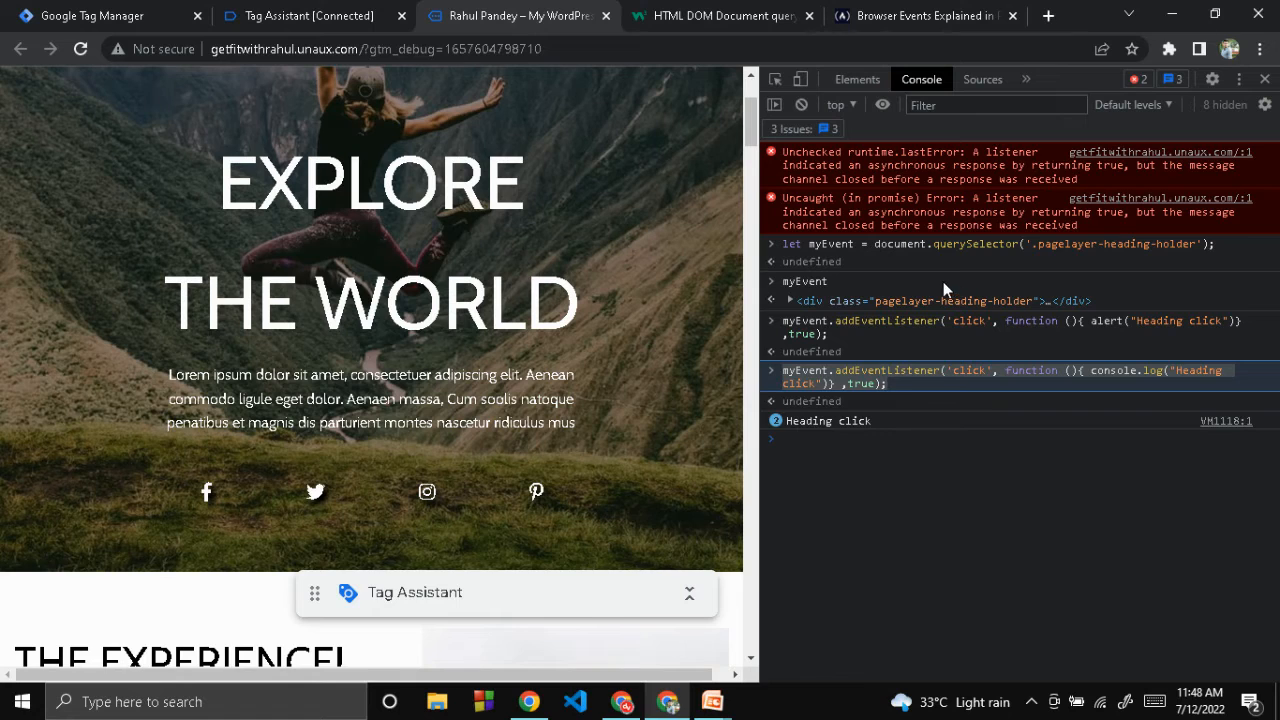
pyautogui.click(1219, 240)
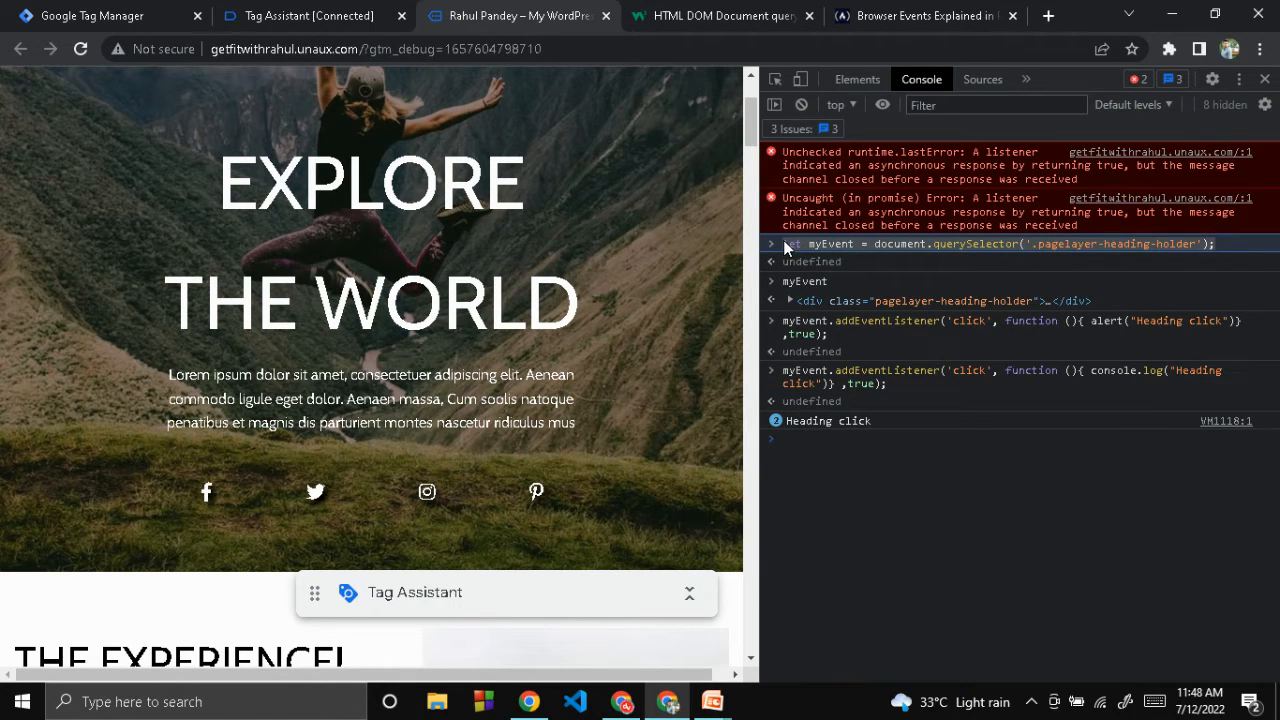
pyautogui.click(75, 12)
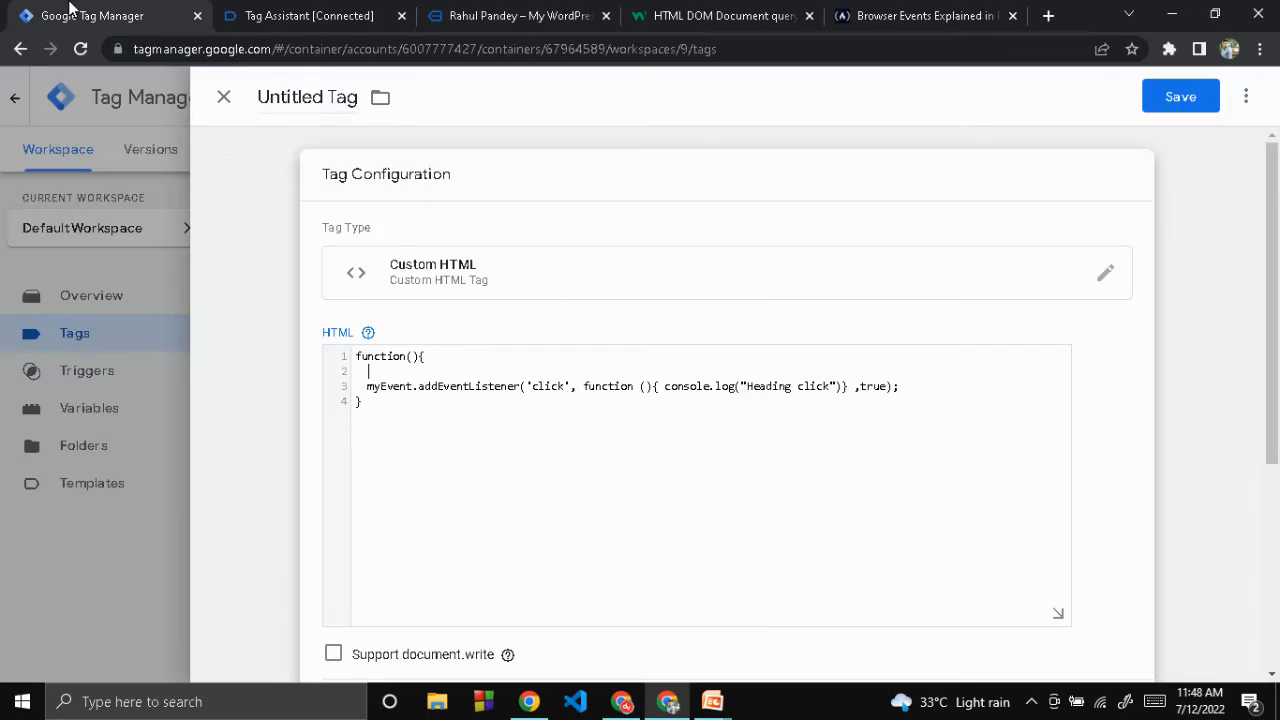
pyautogui.click(453, 372)
pyautogui.write("let myEvent = document.querySelector('.pagelayer-heading-holder');")
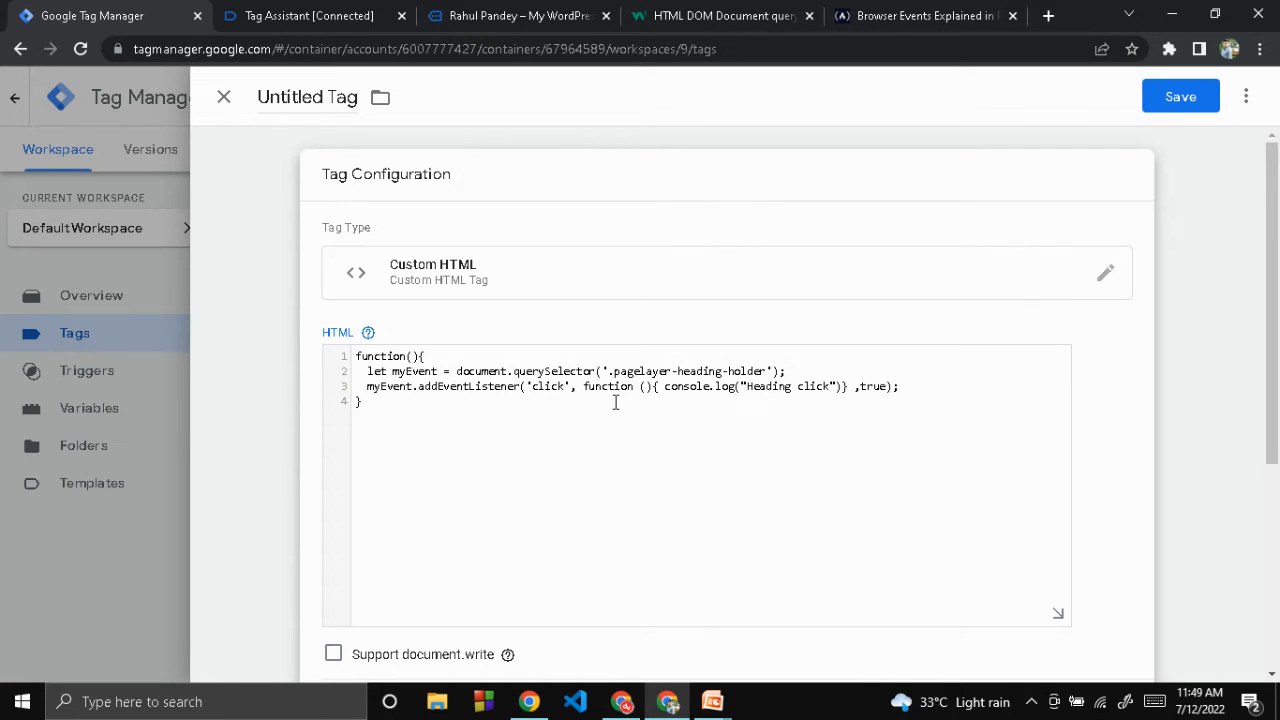
# Review the tag's code, pointing out the let keyword, the myEvent variable and the addEventListener method.
pyautogui.click(662, 387)
pyautogui.doubleClick(422, 371)
pyautogui.doubleClick(377, 371)
pyautogui.click(425, 441)
pyautogui.click(370, 334)
pyautogui.doubleClick(437, 371)
pyautogui.doubleClick(492, 388)
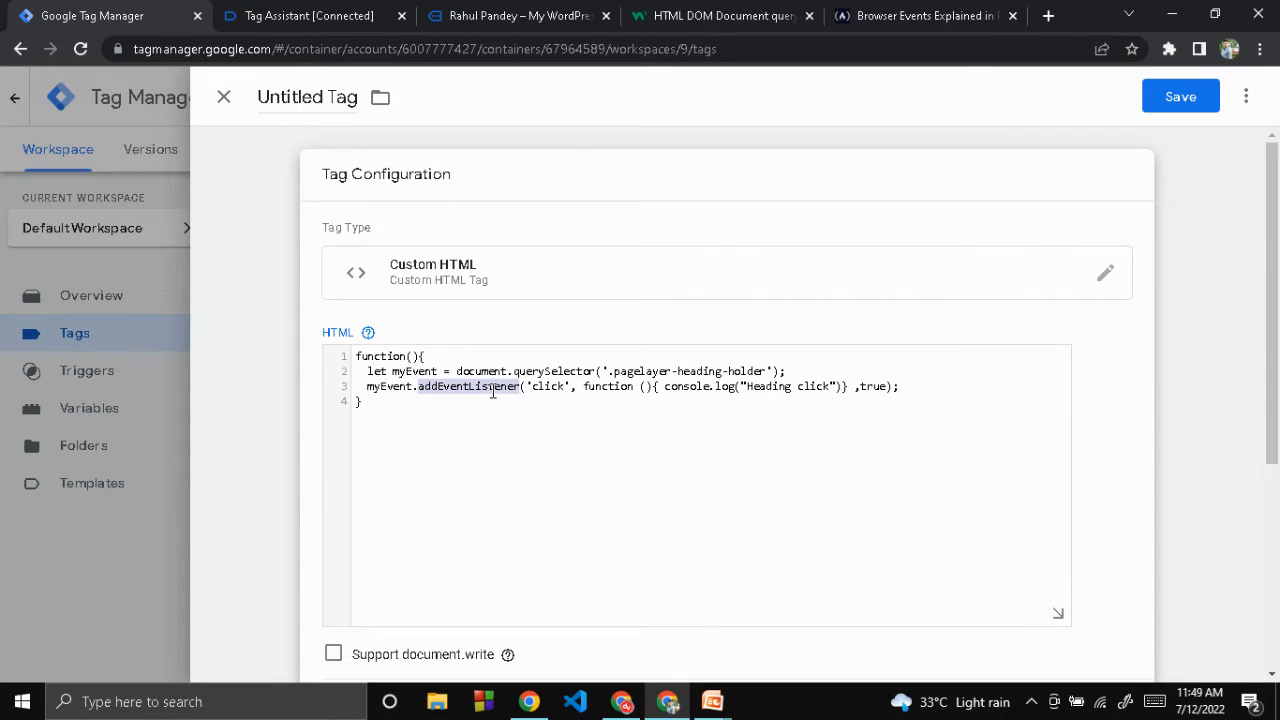
pyautogui.click(511, 429)
# Add a new Page View - DOM Ready trigger for all DOM Ready events to the tag, saved as "DOM trigger".
pyautogui.scroll(-4, 995, 370)
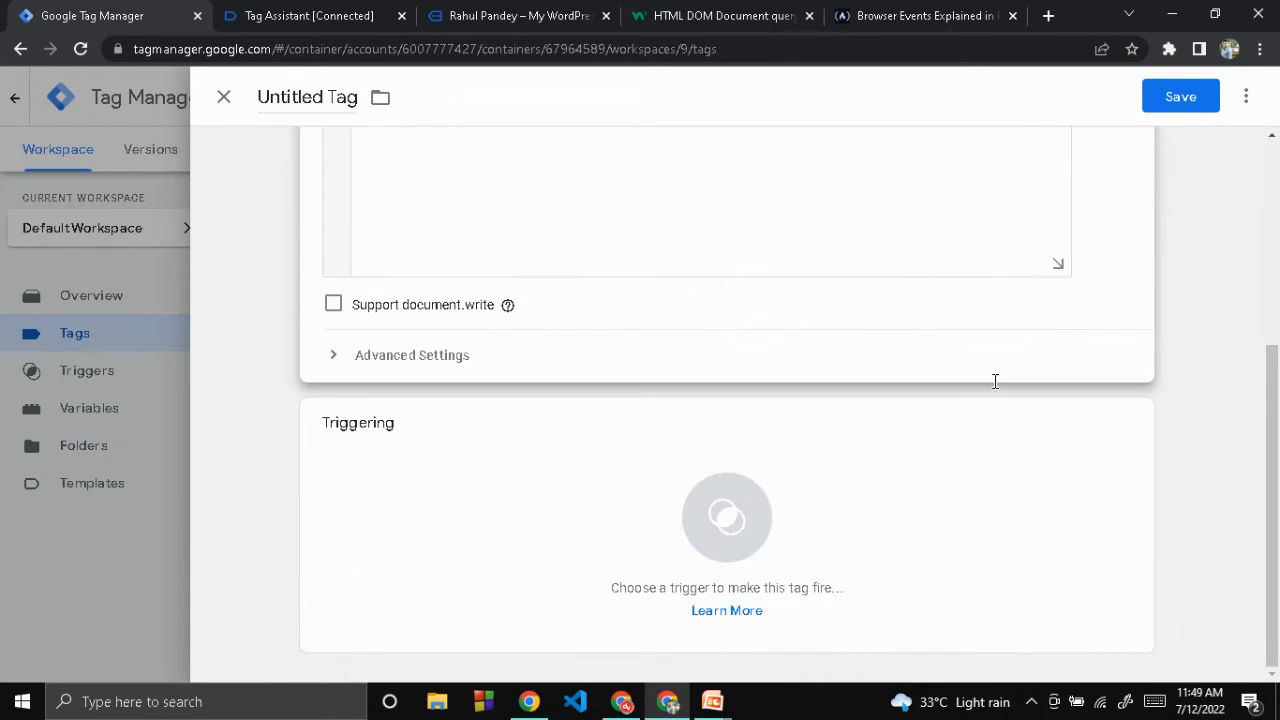
pyautogui.click(603, 511)
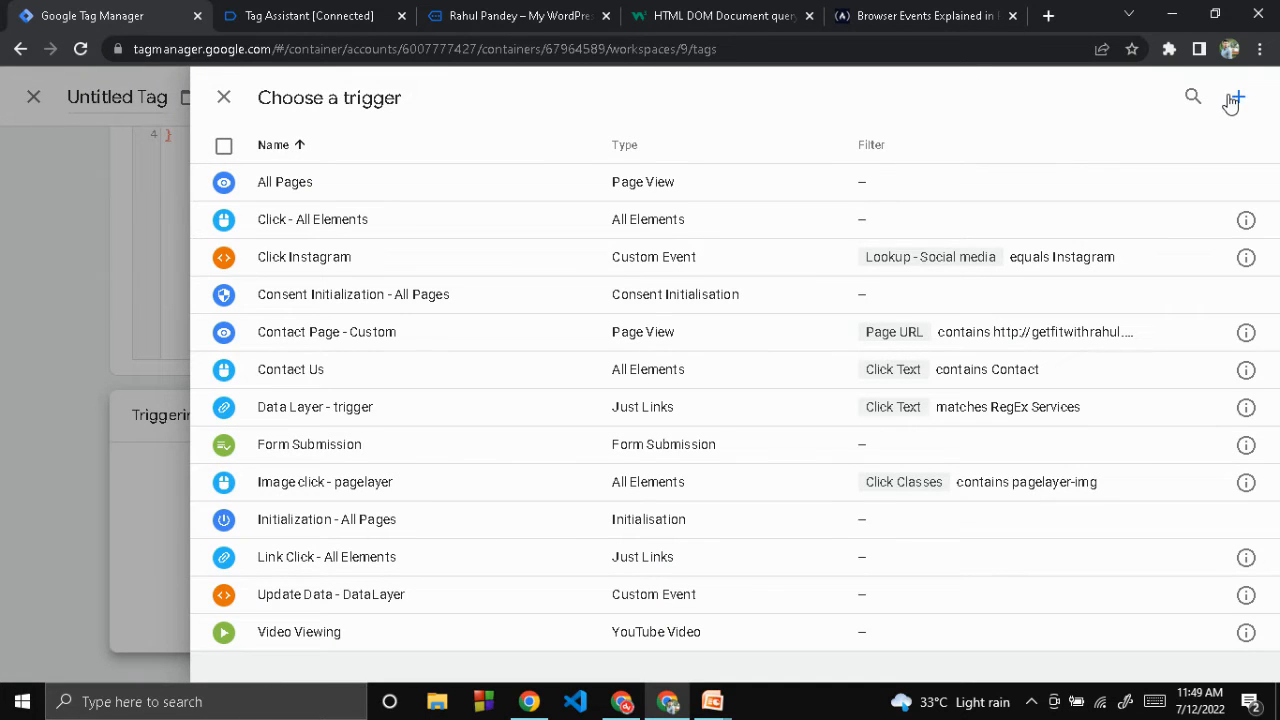
pyautogui.click(1236, 97)
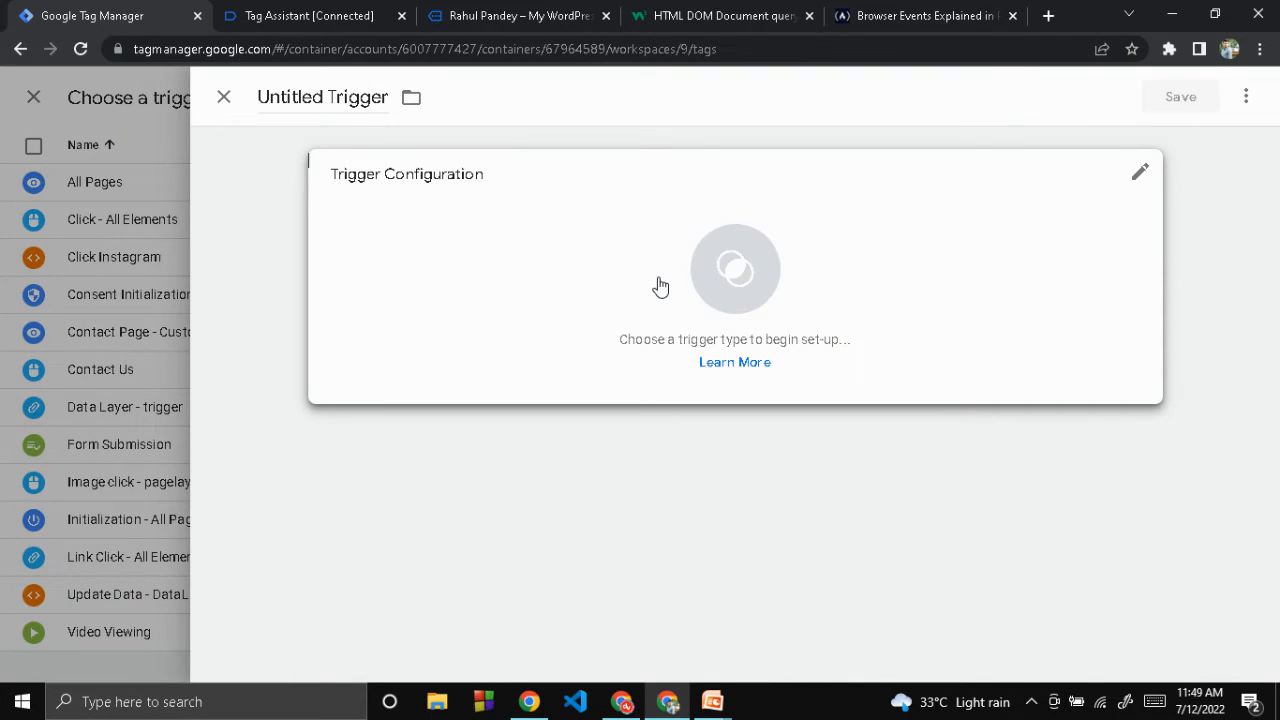
pyautogui.click(661, 288)
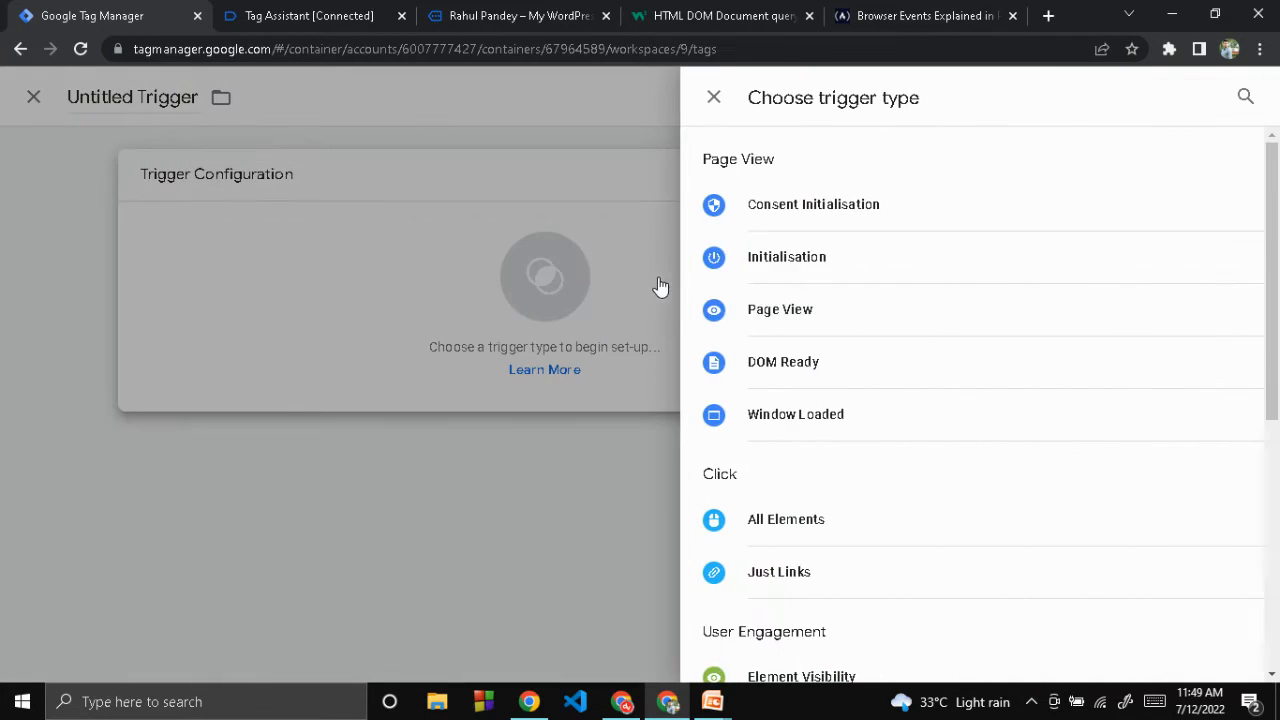
pyautogui.click(795, 370)
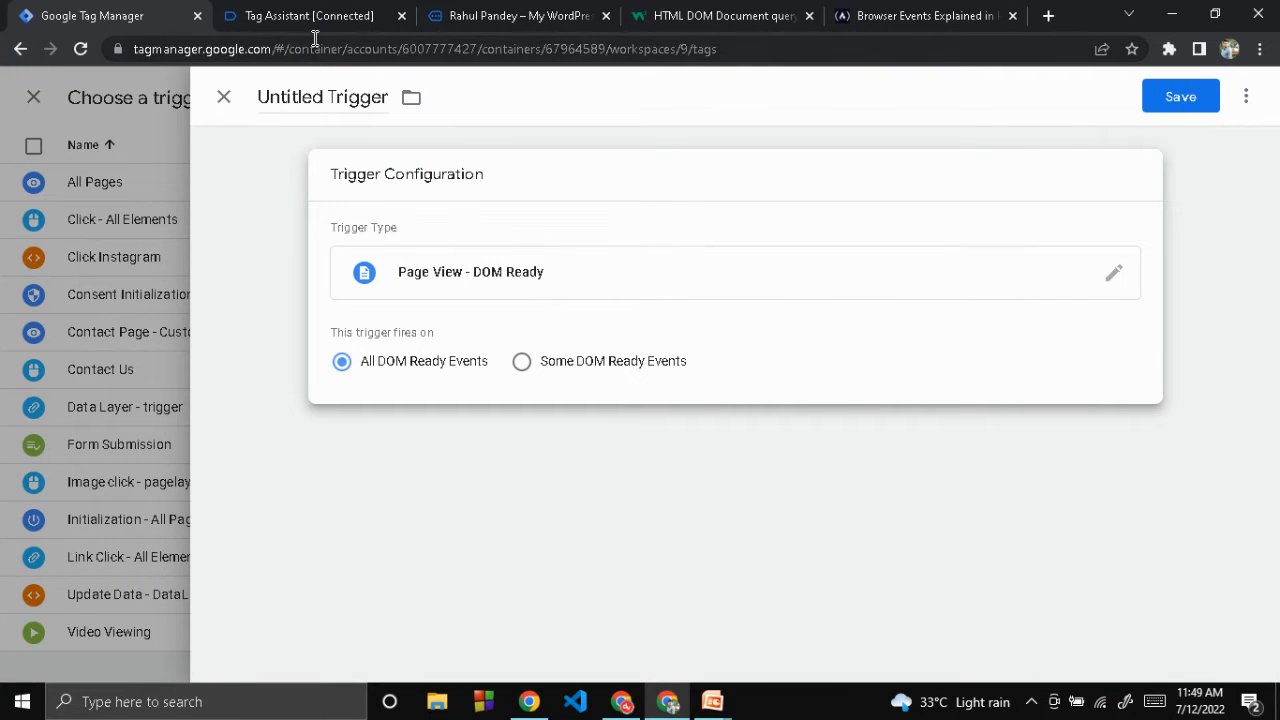
pyautogui.click(313, 86)
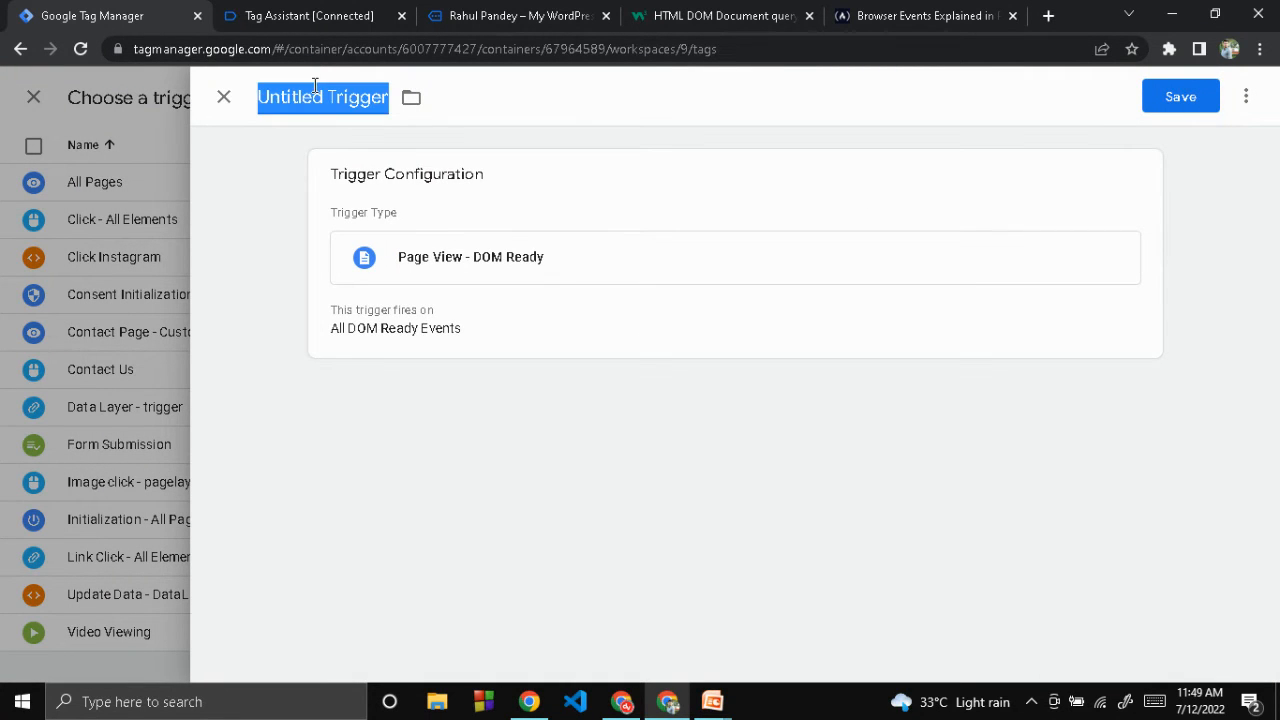
pyautogui.write('DOM trigger')
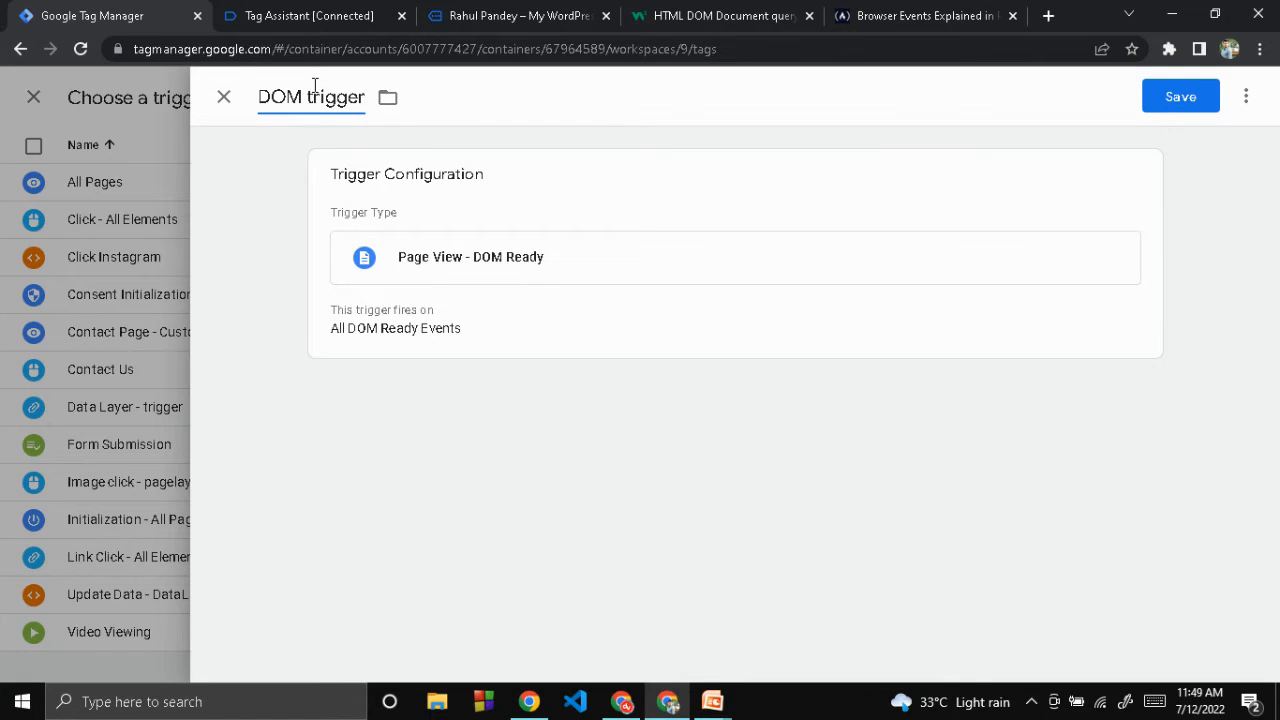
pyautogui.click(1151, 110)
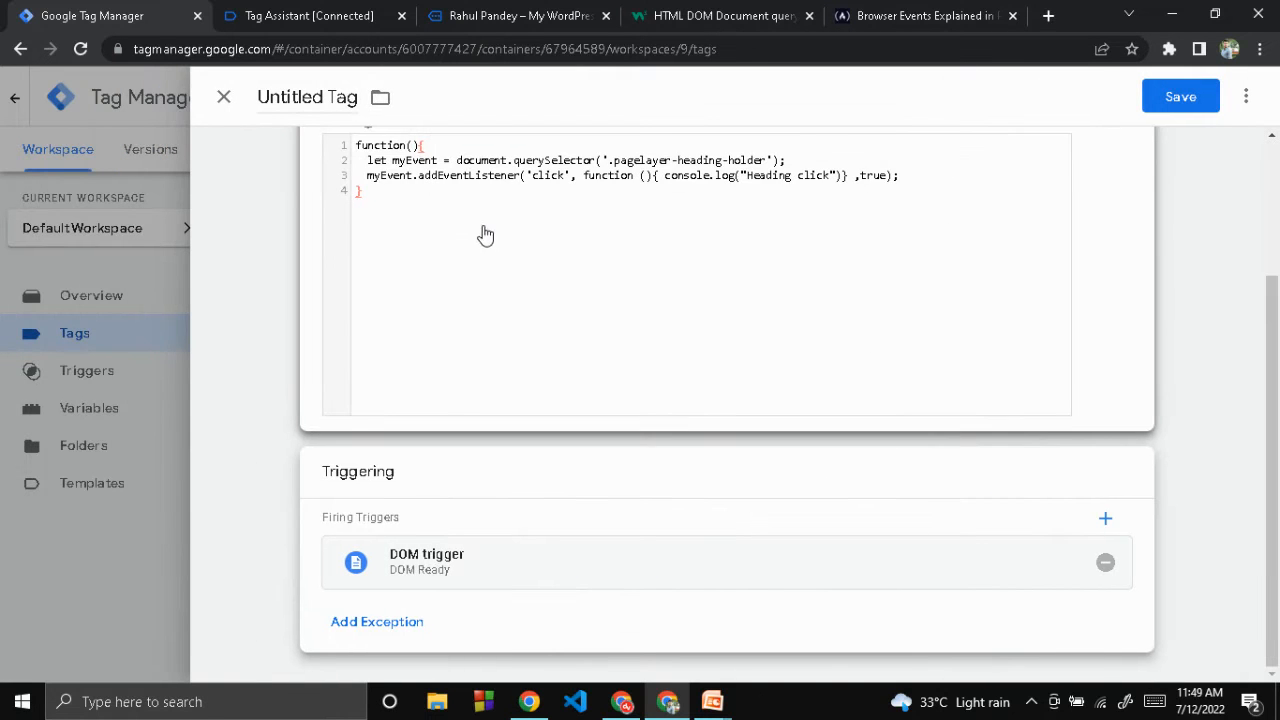
# Name the tag "custom event listener" and save it.
pyautogui.scroll(2, 325, 345)
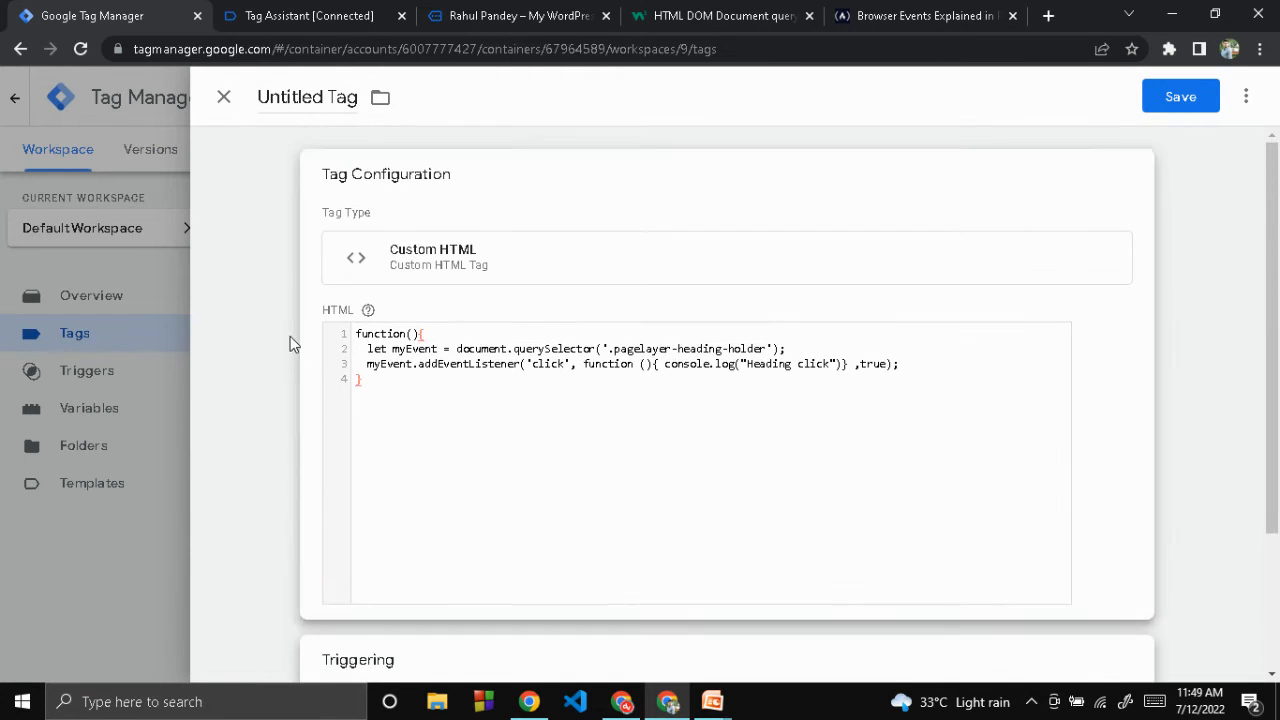
pyautogui.click(315, 100)
pyautogui.press('BackSpace')
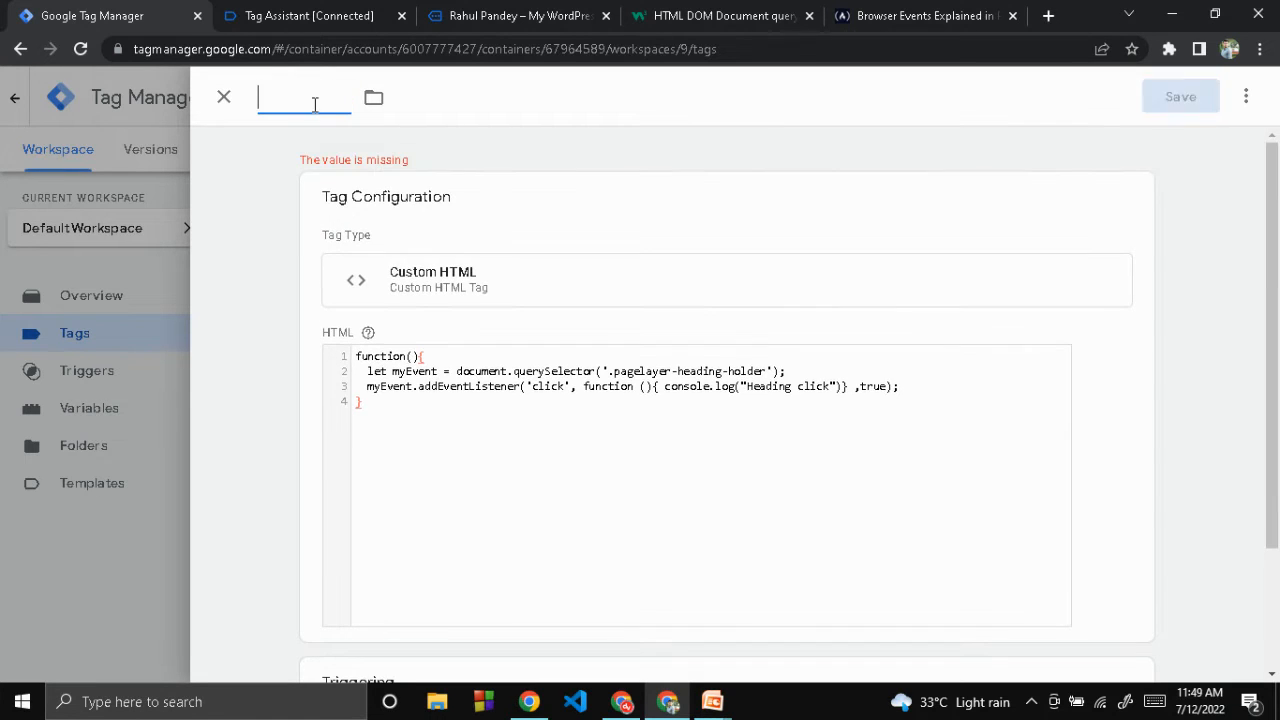
pyautogui.write('Uc')
pyautogui.press('BackSpace')
pyautogui.press('BackSpace')
pyautogui.write('c')
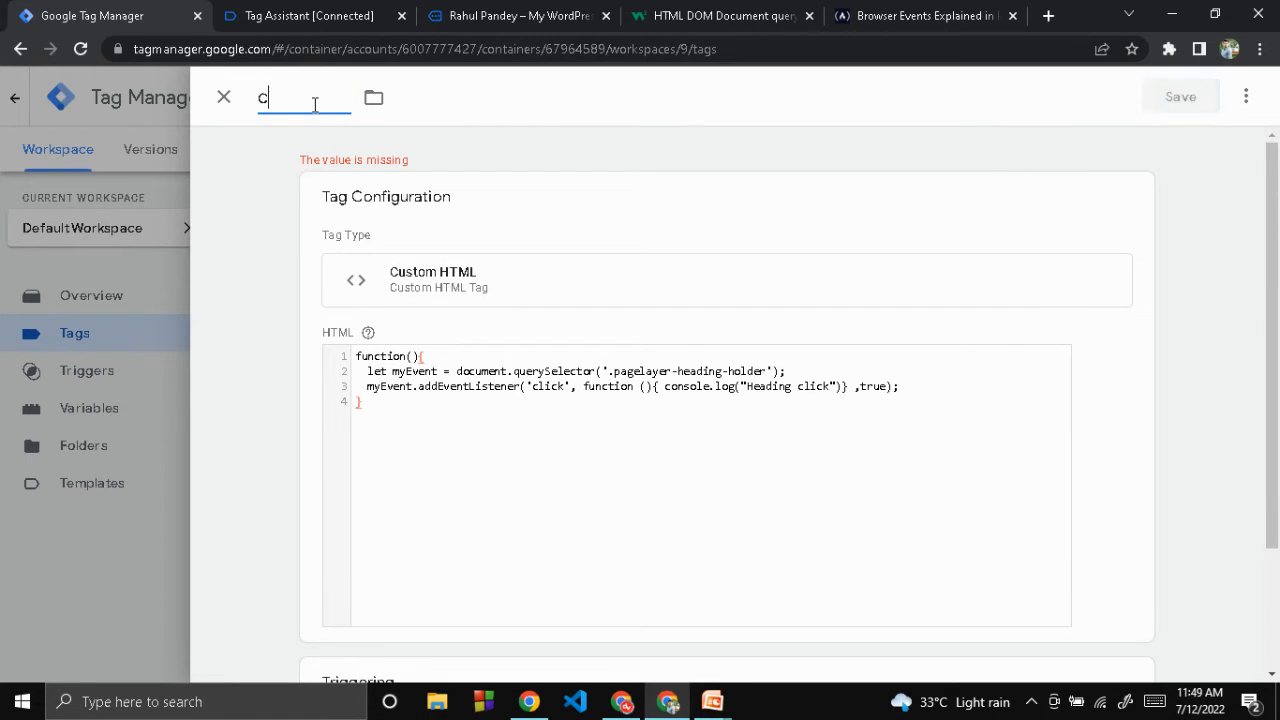
pyautogui.write('ustom event li')
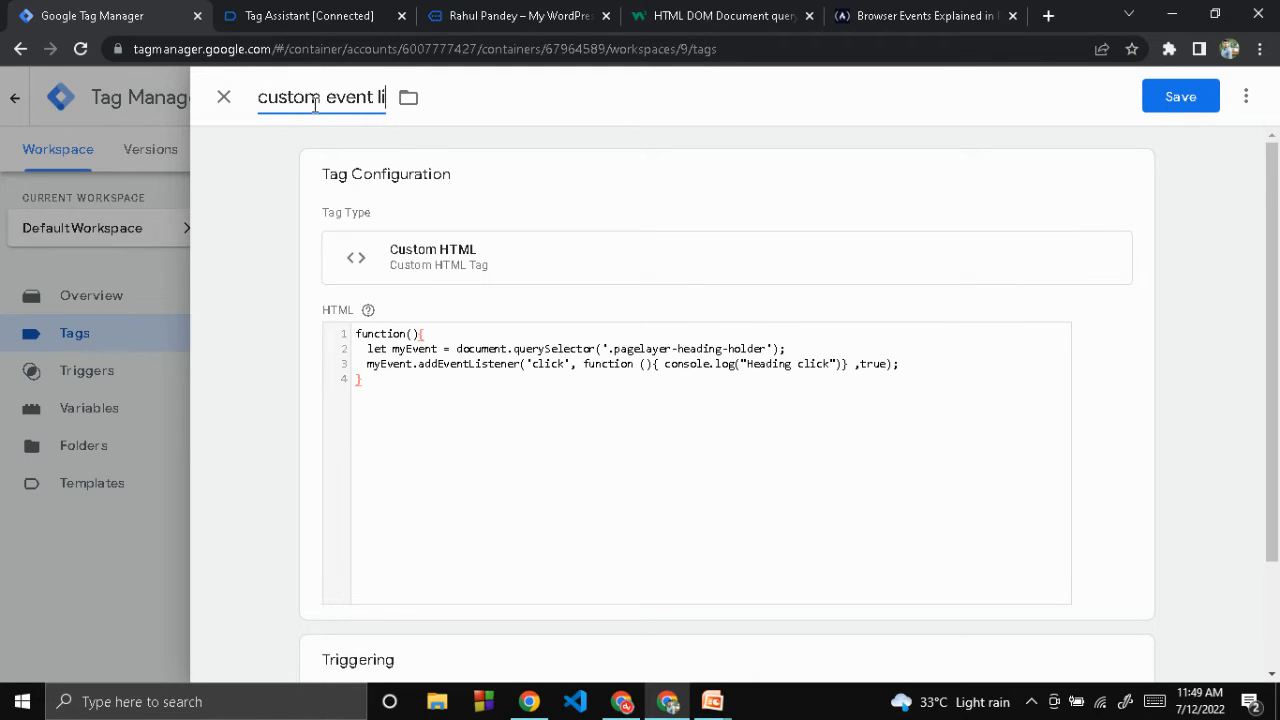
pyautogui.write('stener')
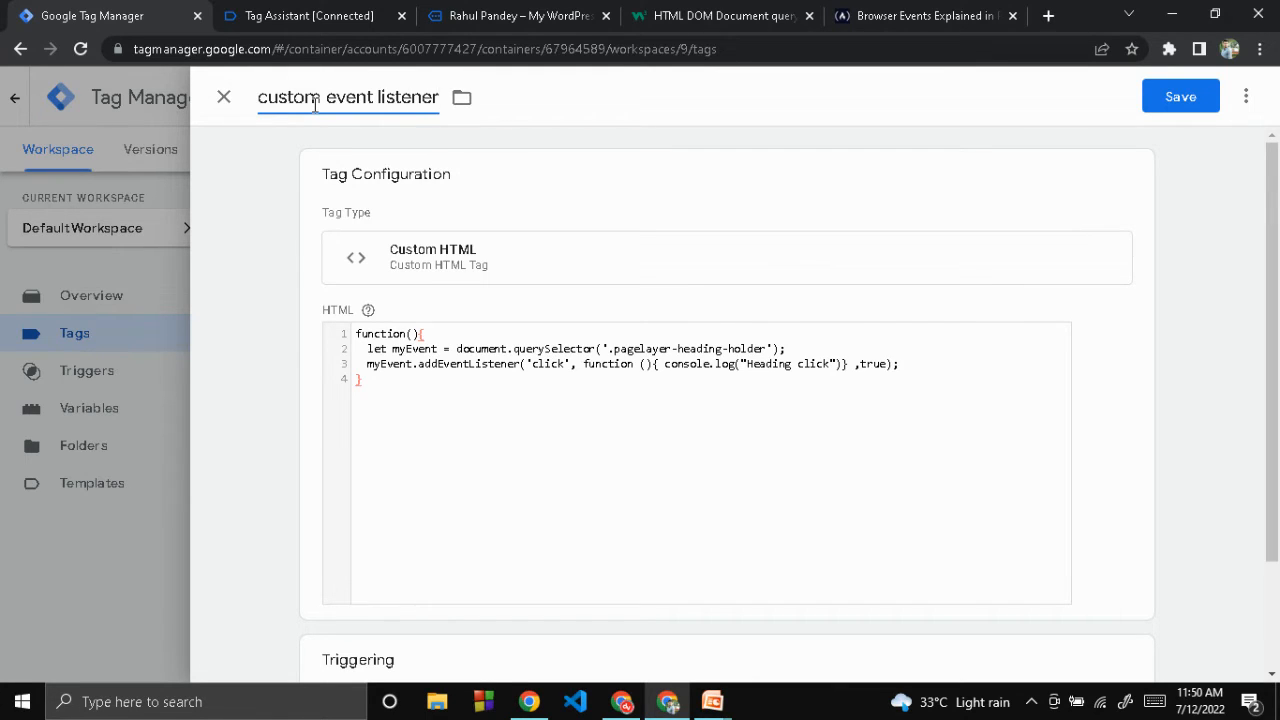
pyautogui.click(1179, 100)
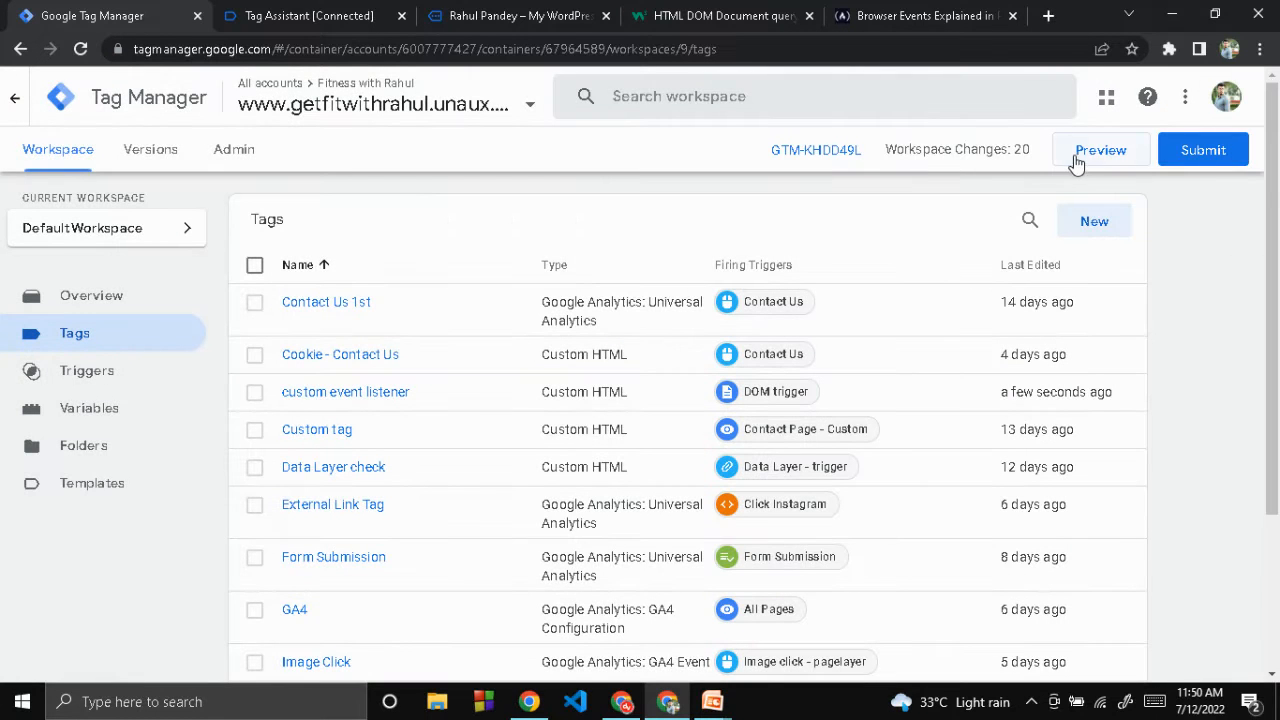
# Preview the container, connect Tag Assistant to the website and check the tags fired in its summary.
pyautogui.click(1089, 160)
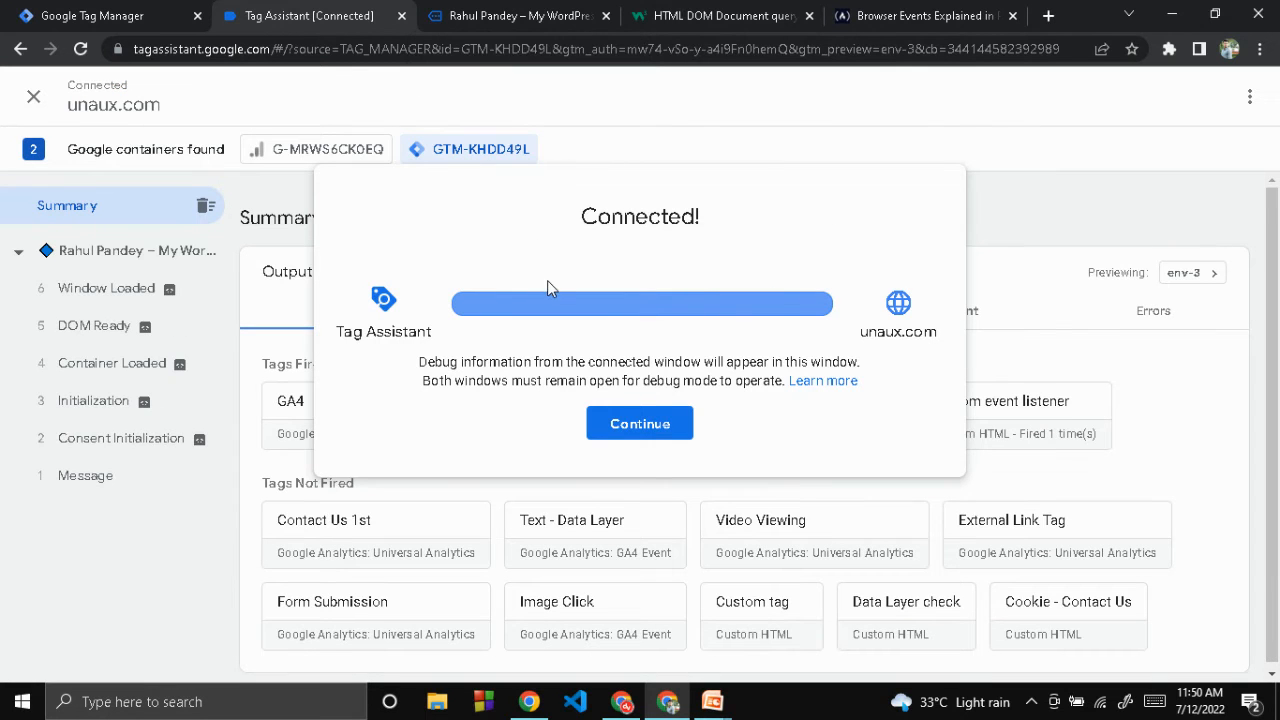
pyautogui.click(636, 426)
pyautogui.click(493, 12)
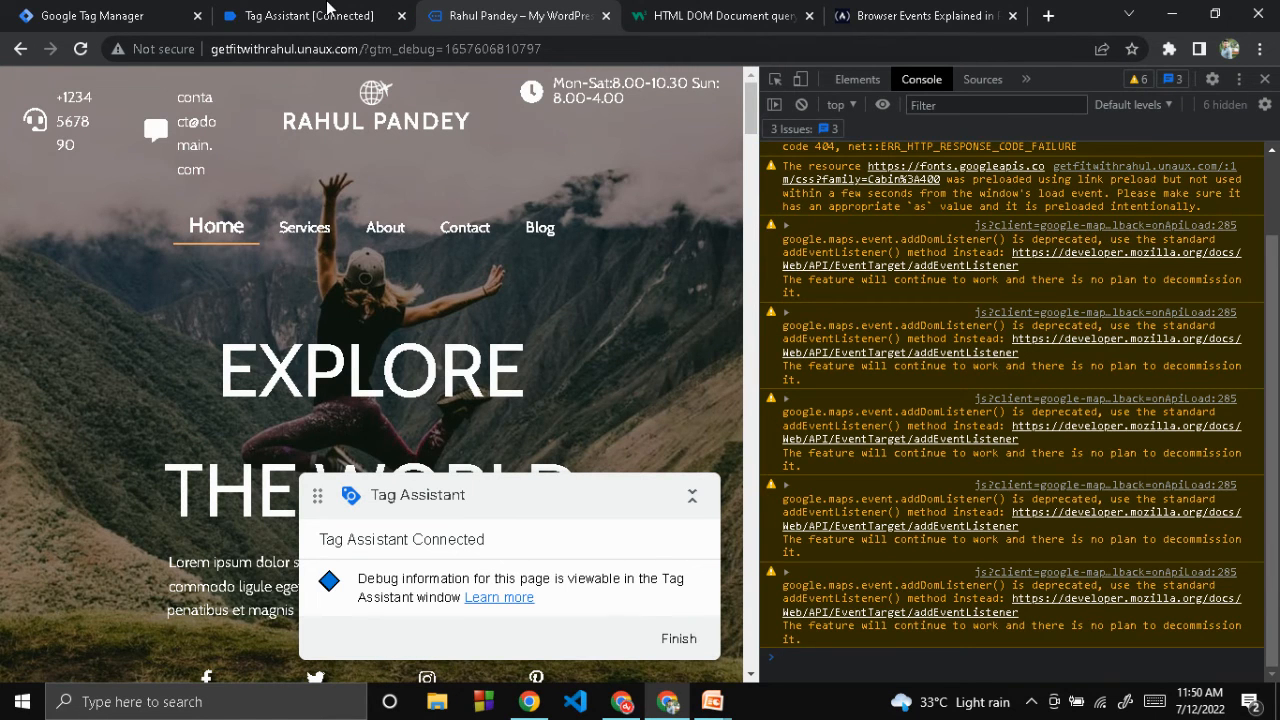
pyautogui.click(310, 15)
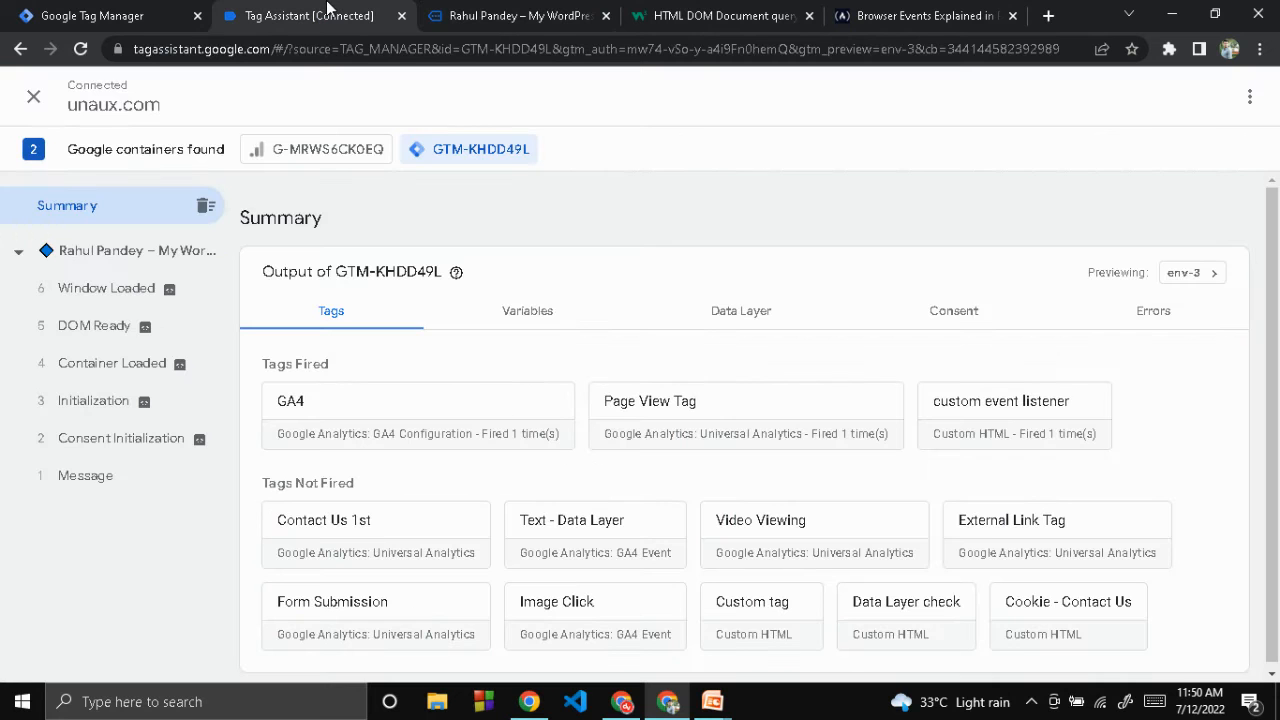
# Collapse the Tag Assistant box on the website and test the click listener on the EXPLORE heading.
pyautogui.click(557, 12)
pyautogui.click(694, 498)
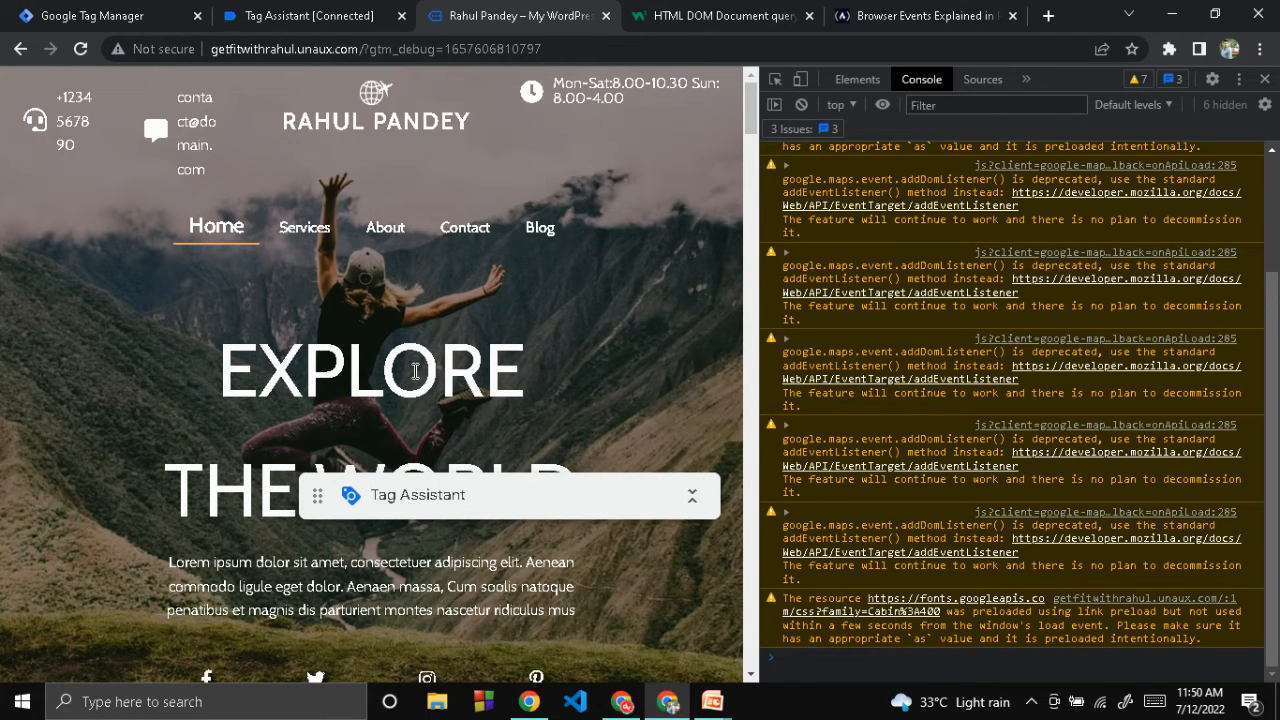
pyautogui.doubleClick(415, 371)
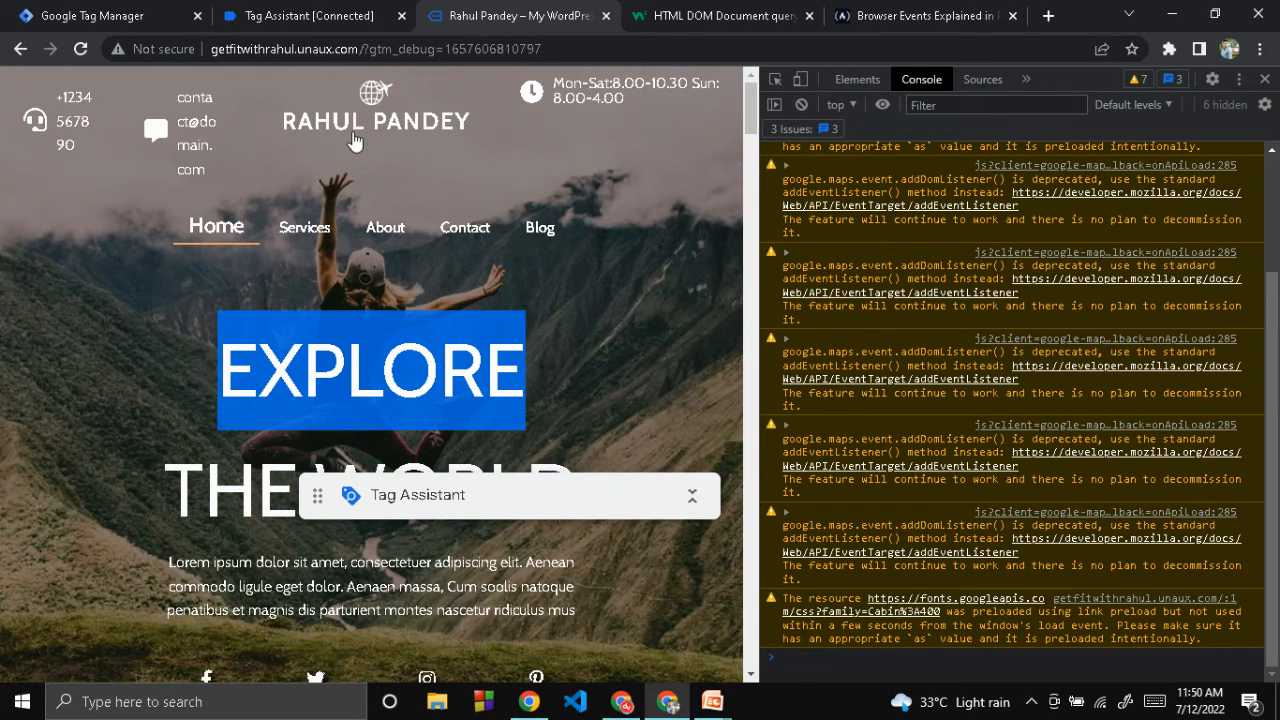
# Examine the fired and not-fired tags for click events 7 and 8 in Tag Assistant.
pyautogui.click(297, 16)
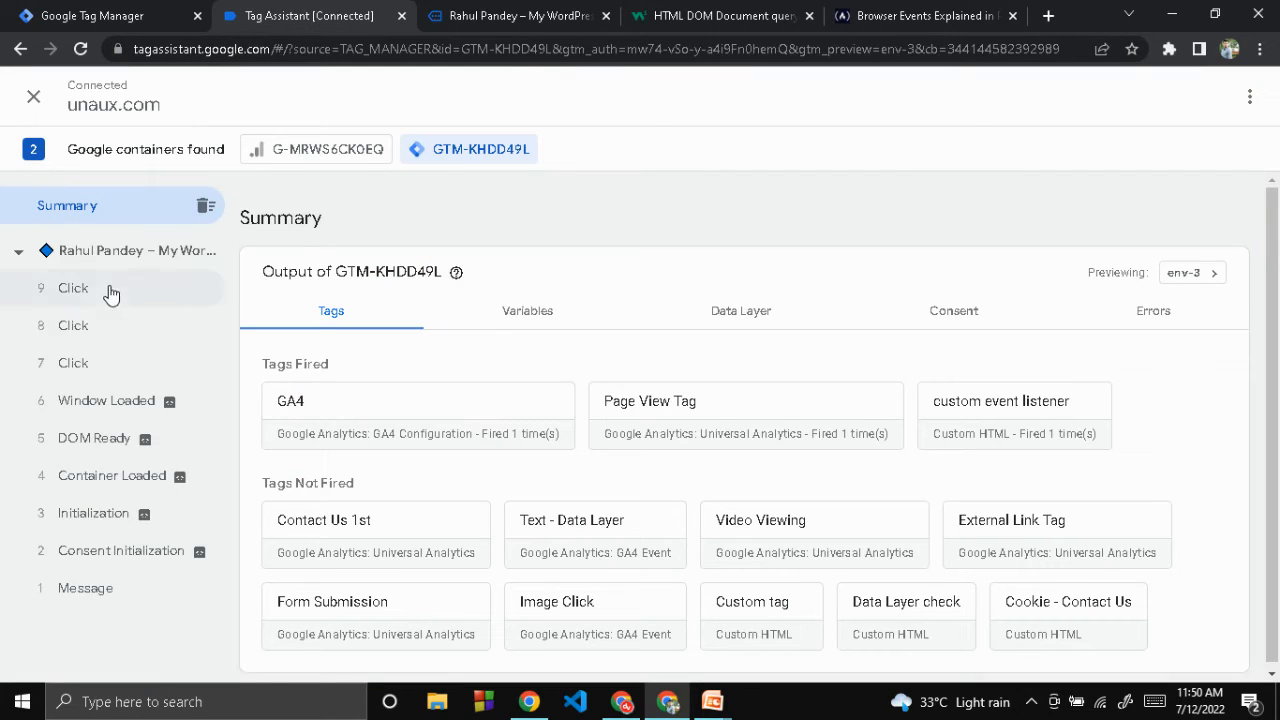
pyautogui.click(73, 363)
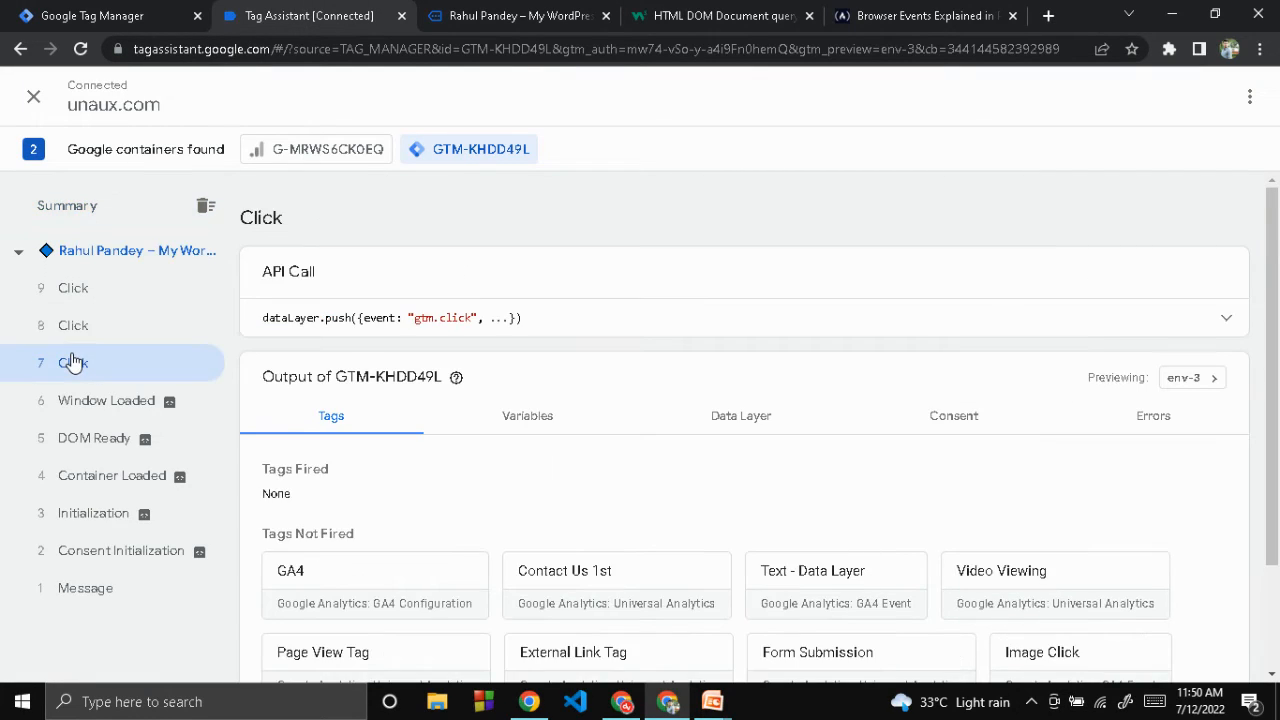
pyautogui.scroll(-3, 415, 476)
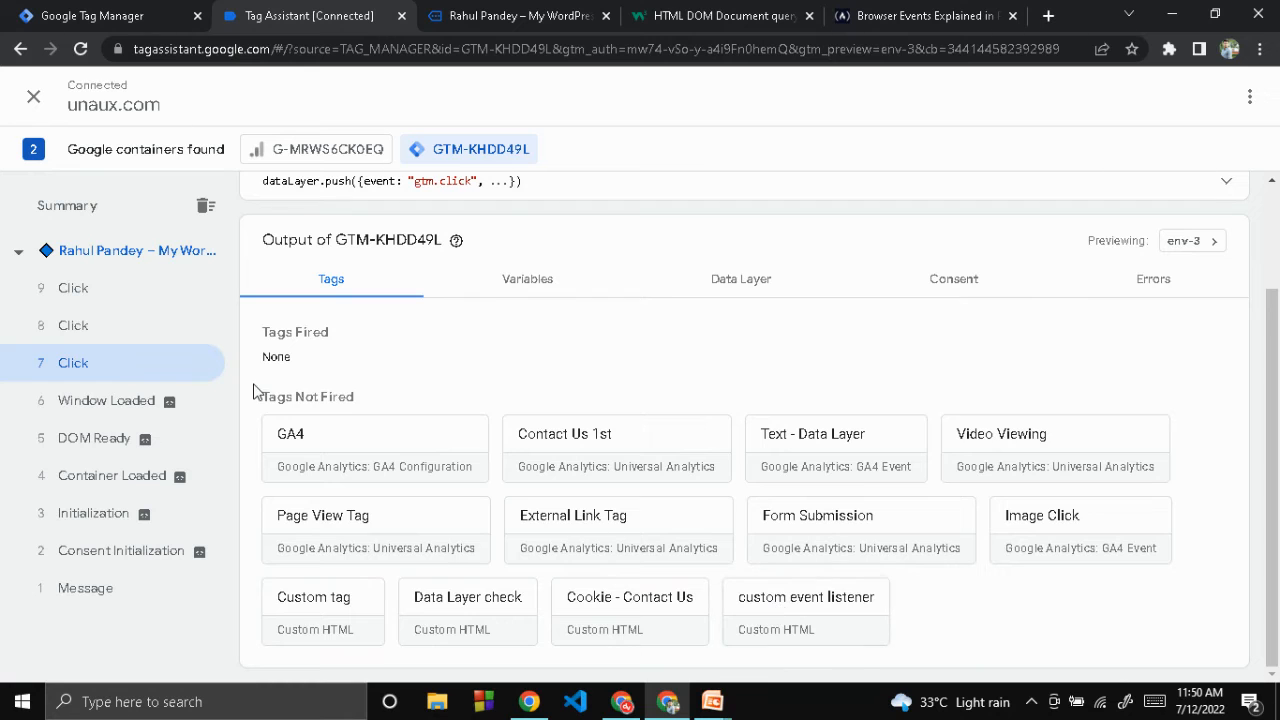
pyautogui.click(125, 330)
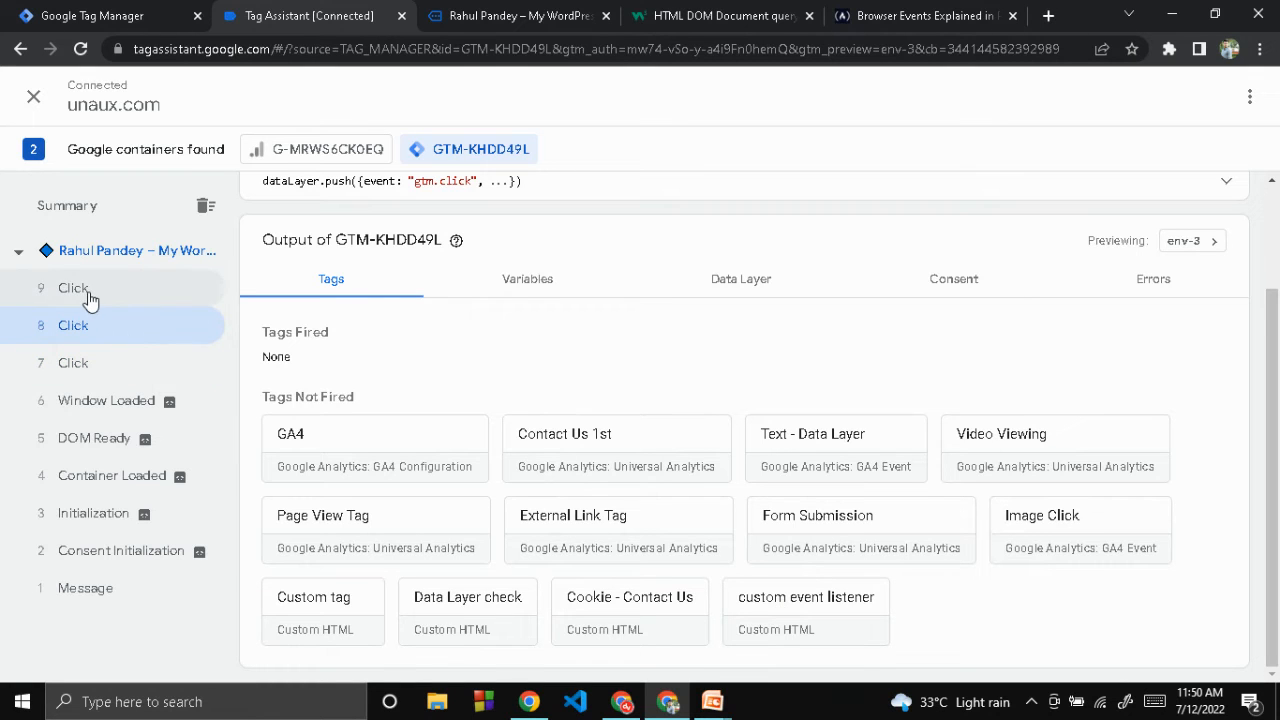
# Examine the custom event listener tag's details and firing triggers for click event 9.
pyautogui.click(88, 295)
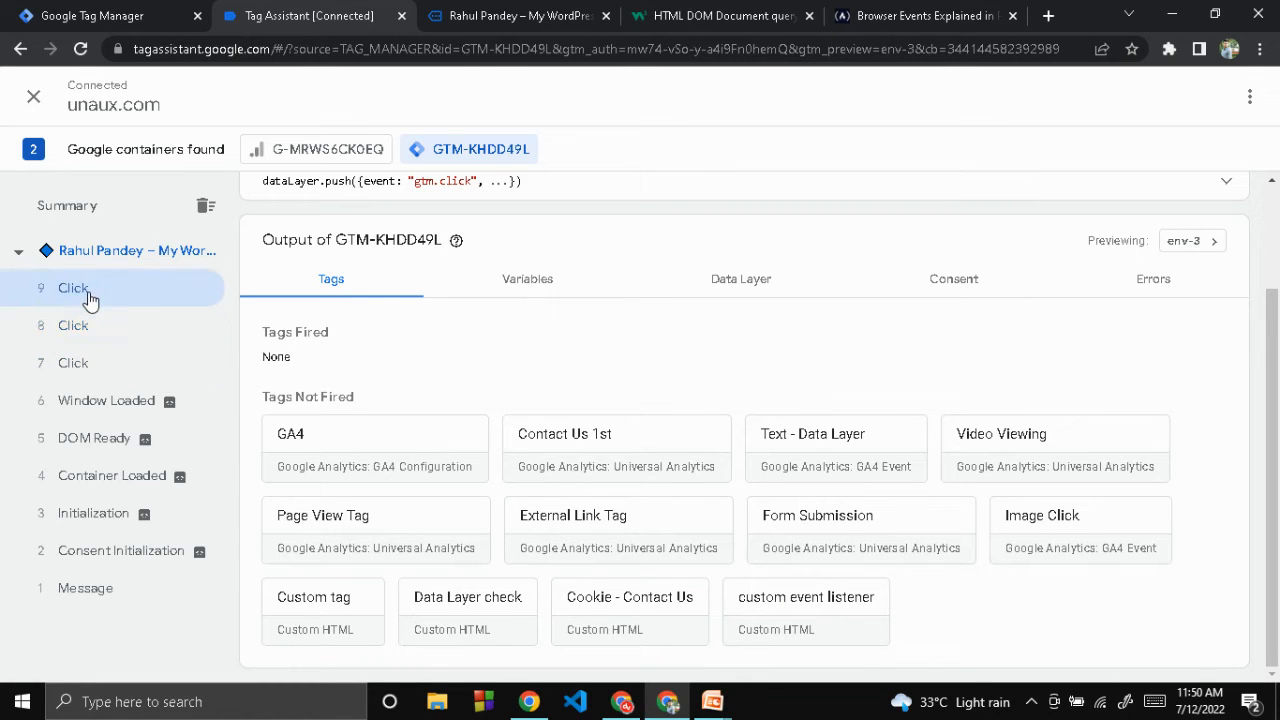
pyautogui.click(778, 610)
pyautogui.scroll(-1, 432, 444)
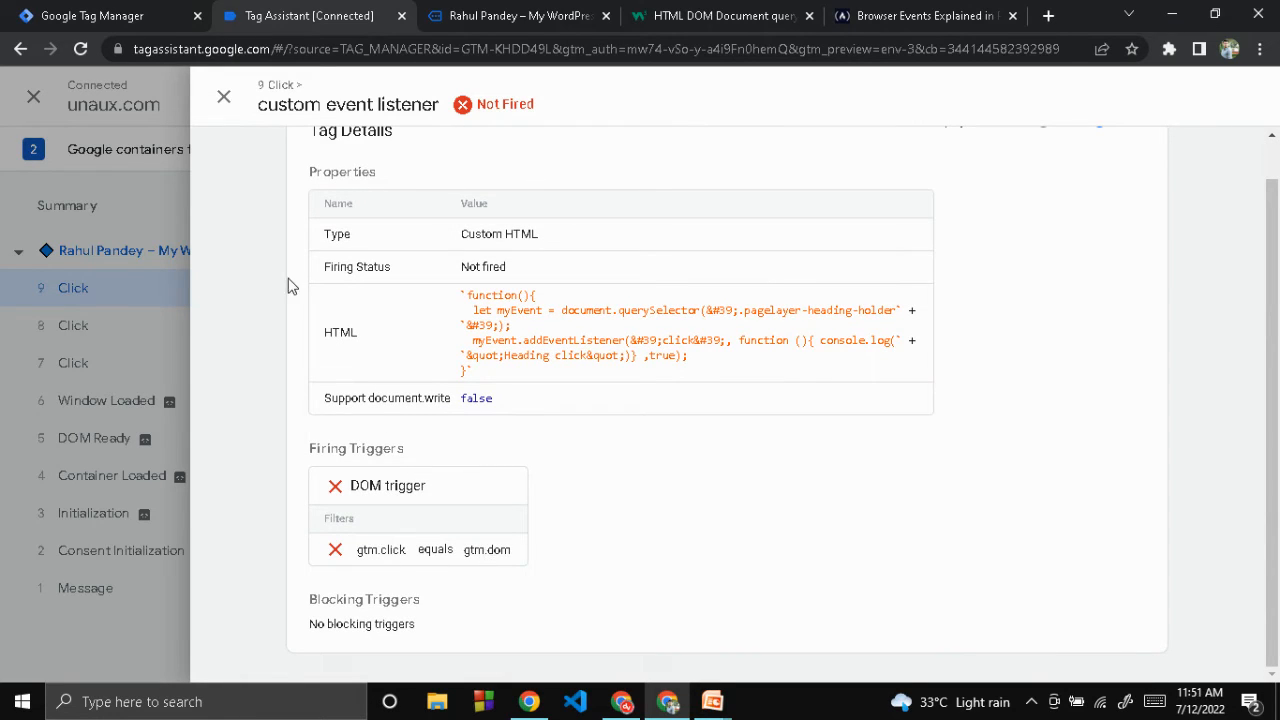
# Return to Tag Manager, open the custom event listener tag and bring up its DOM trigger.
pyautogui.click(133, 10)
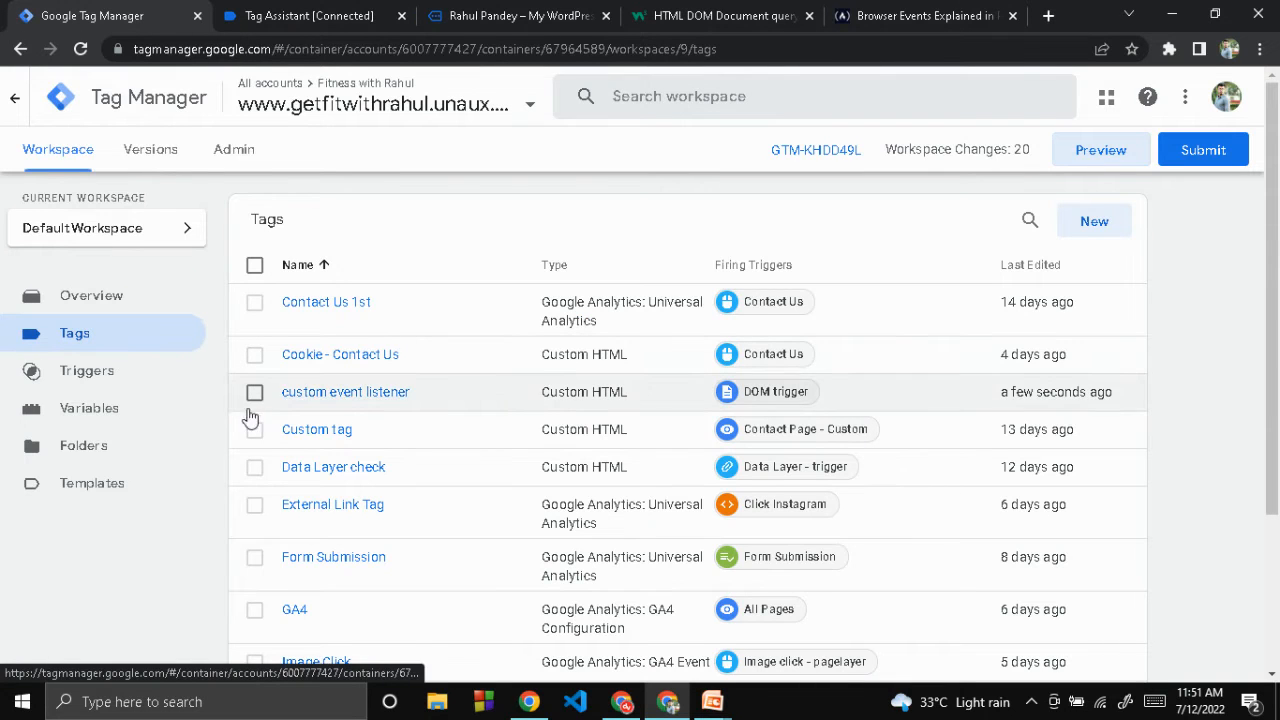
pyautogui.click(125, 389)
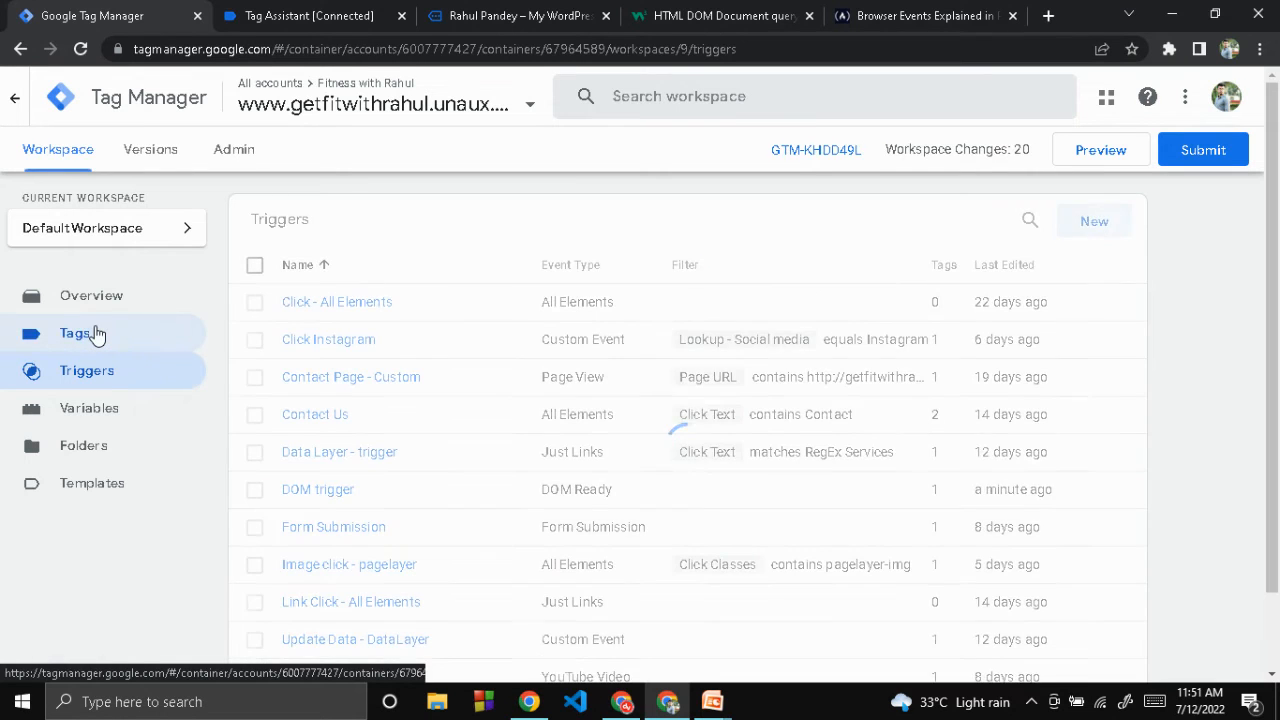
pyautogui.click(95, 334)
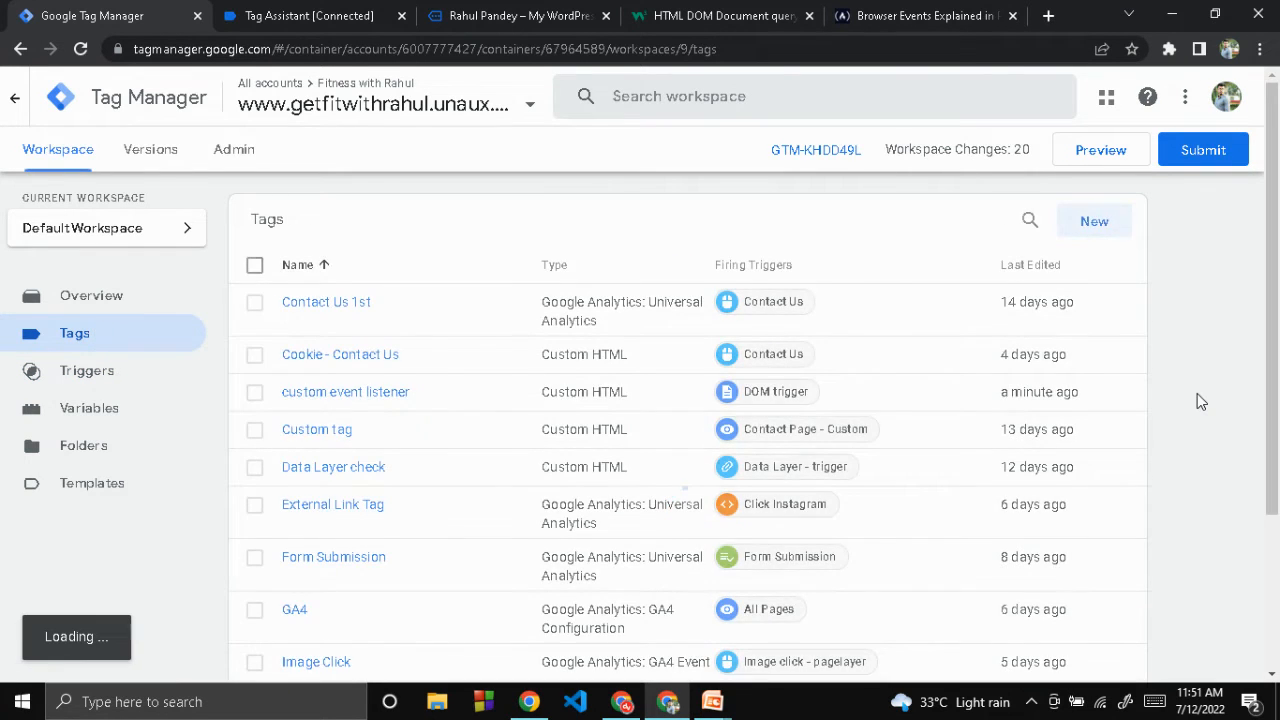
pyautogui.scroll(-3, 1199, 397)
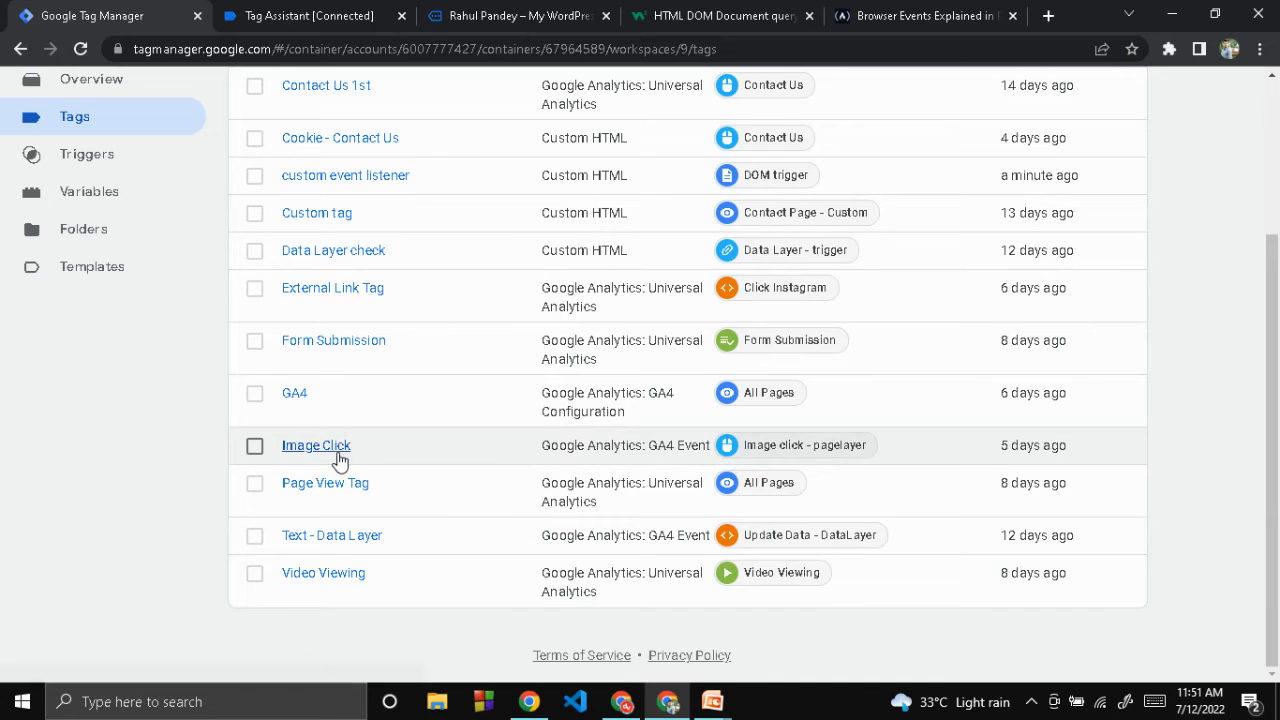
pyautogui.scroll(1, 334, 457)
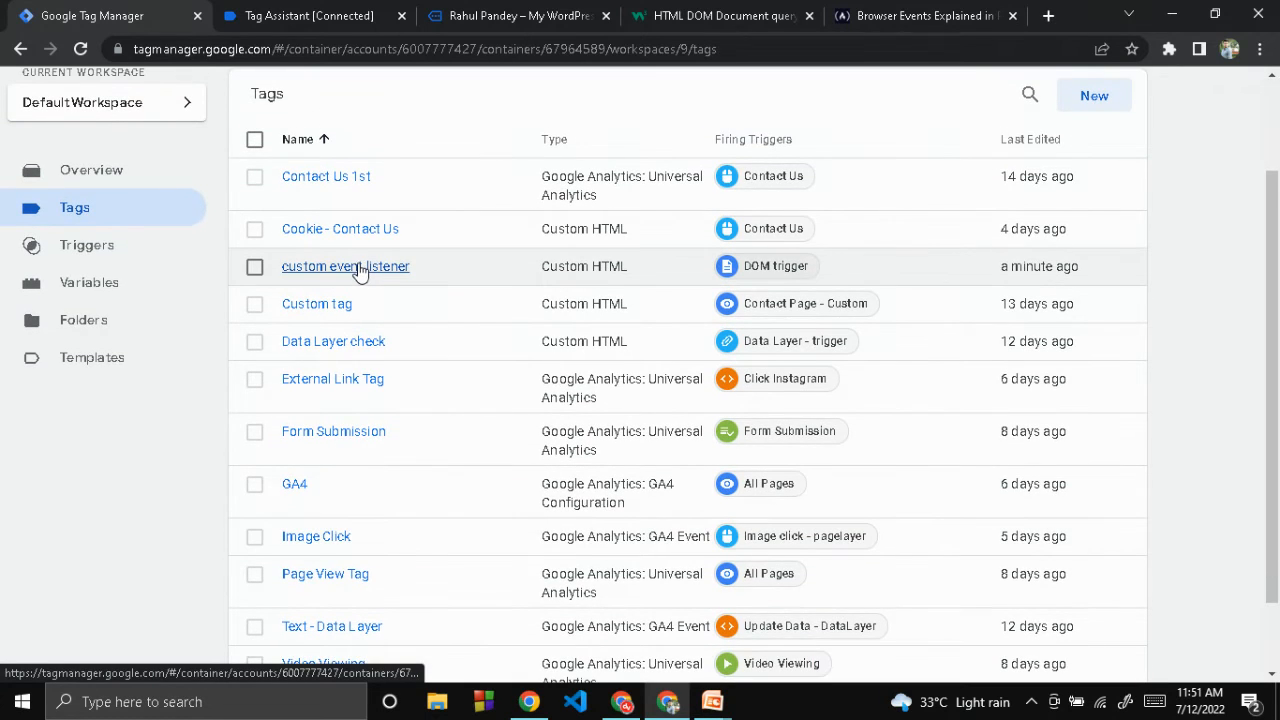
pyautogui.click(362, 266)
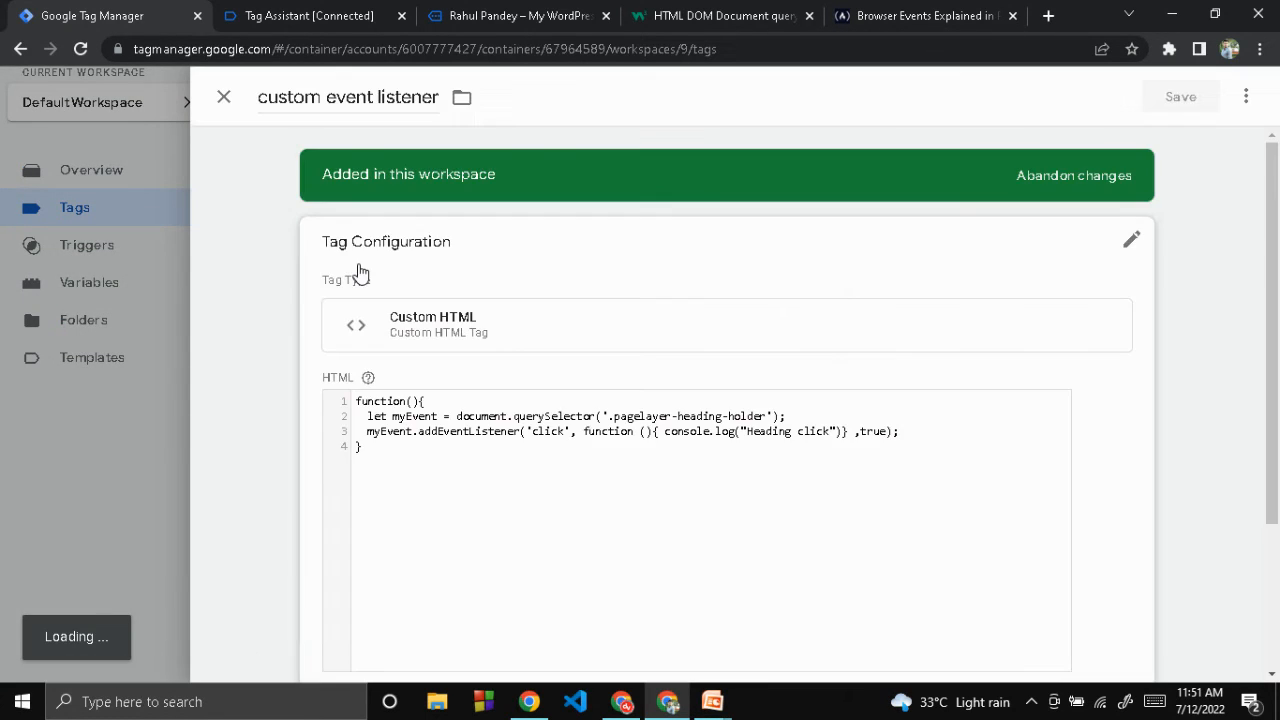
pyautogui.scroll(-3, 545, 603)
pyautogui.click(450, 622)
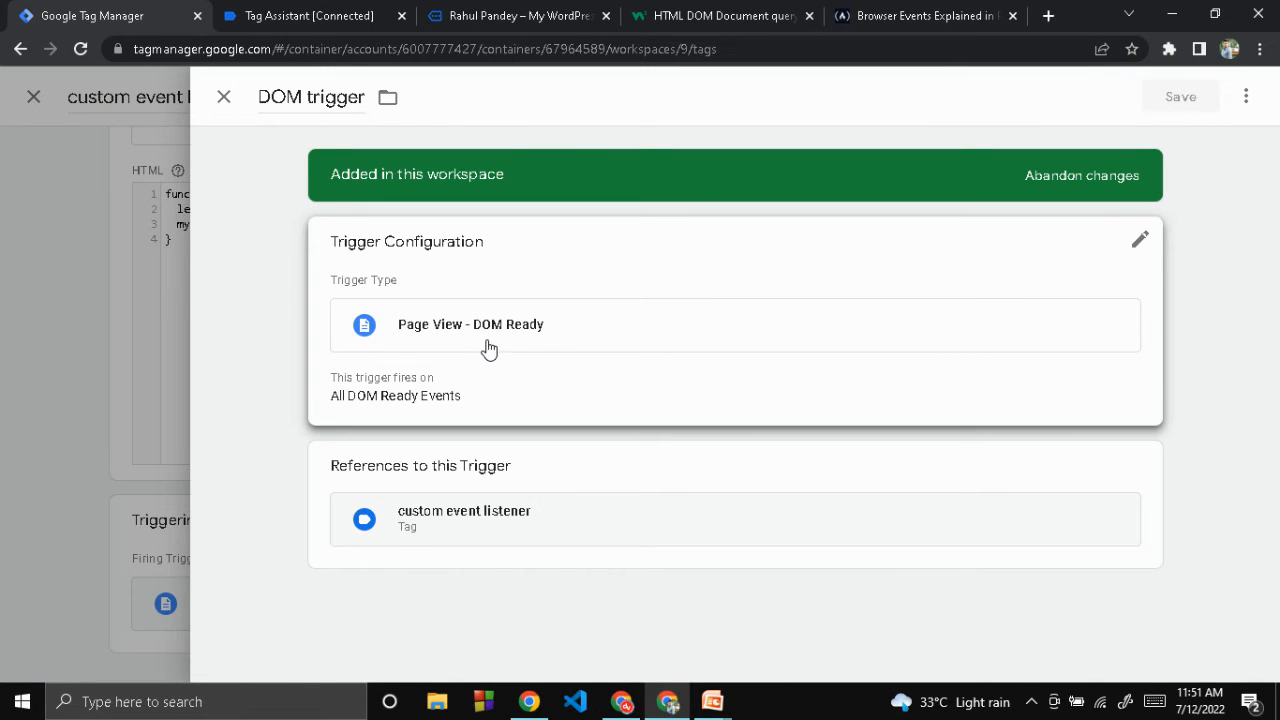
# Change the DOM trigger's type to Click - All Elements, save it and close the tag.
pyautogui.click(490, 348)
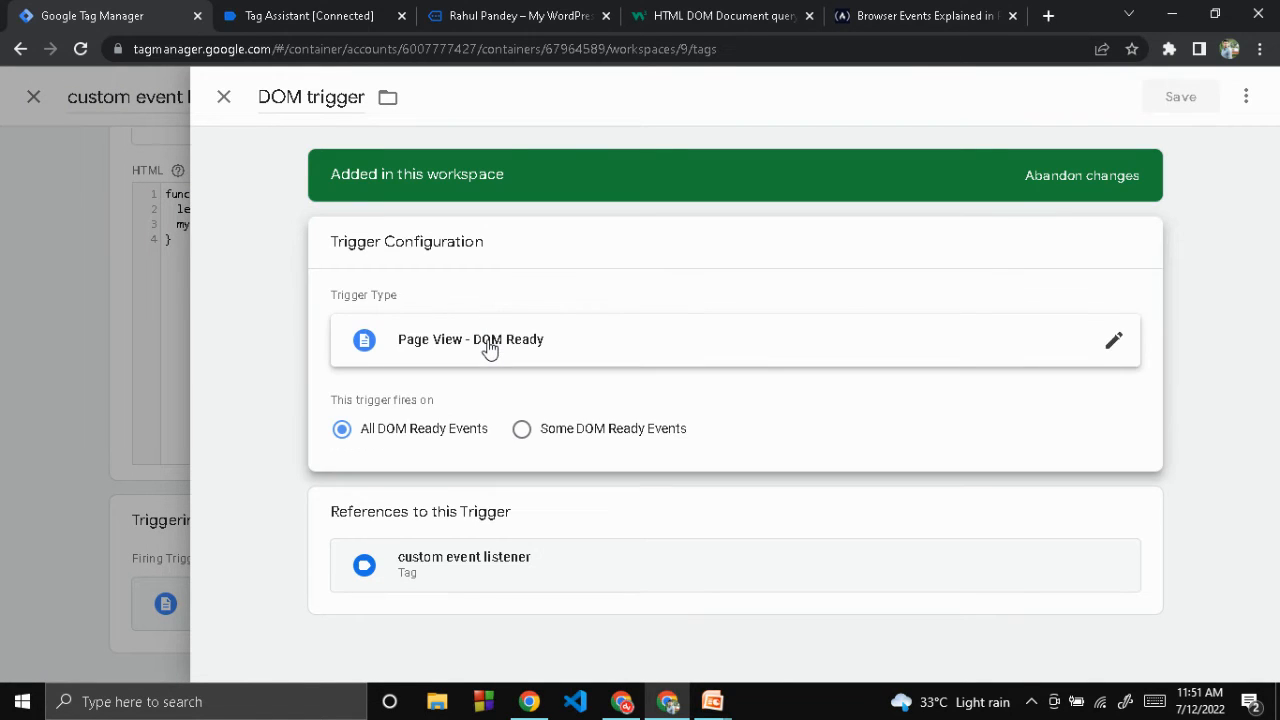
pyautogui.click(1113, 345)
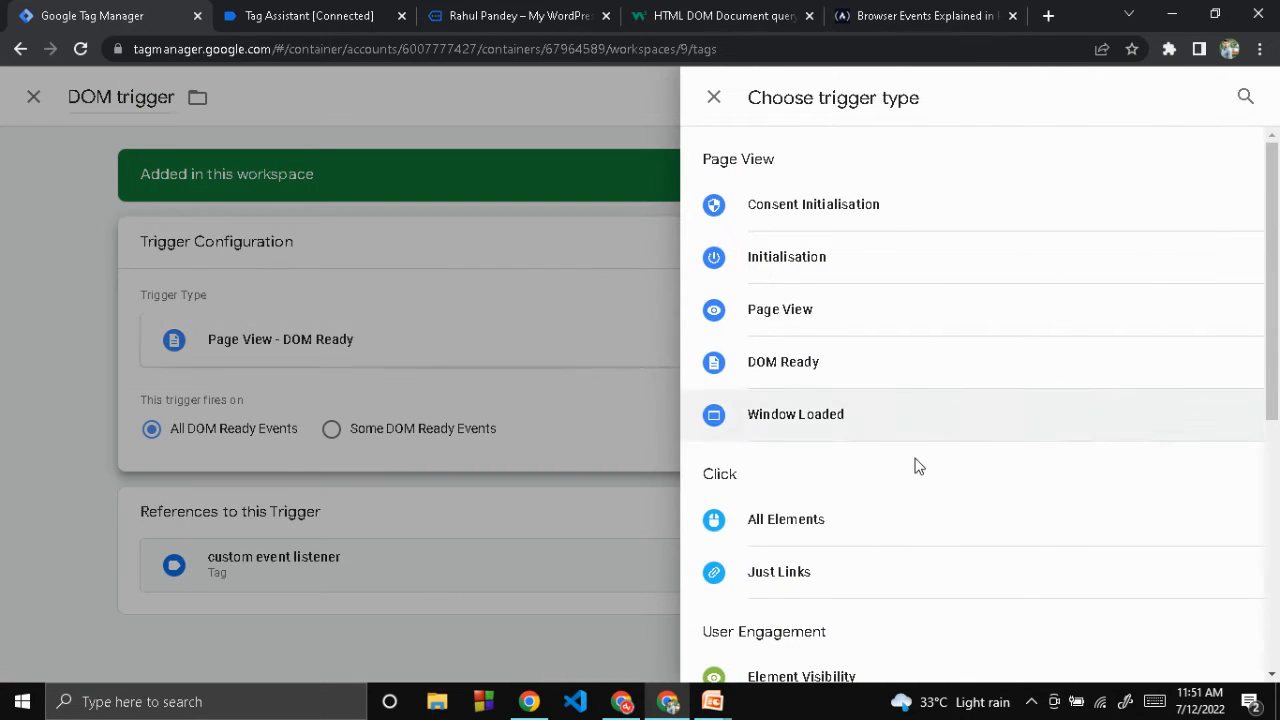
pyautogui.click(818, 522)
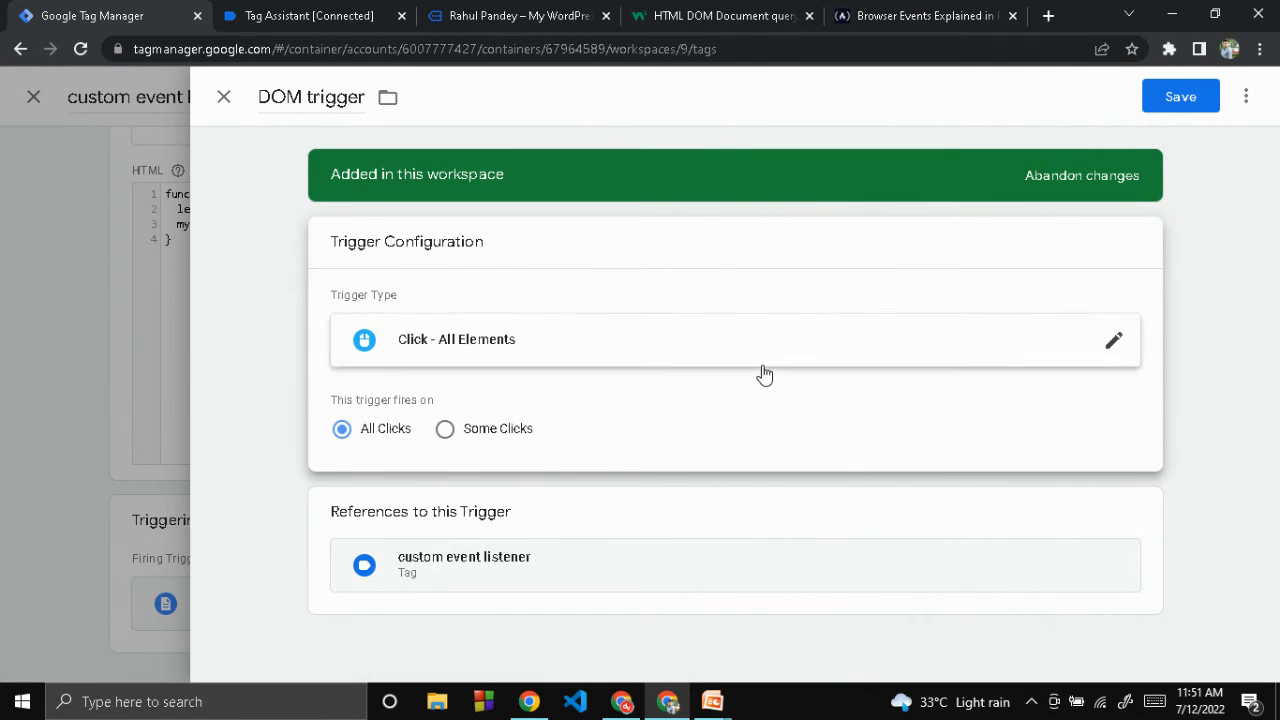
pyautogui.click(1188, 104)
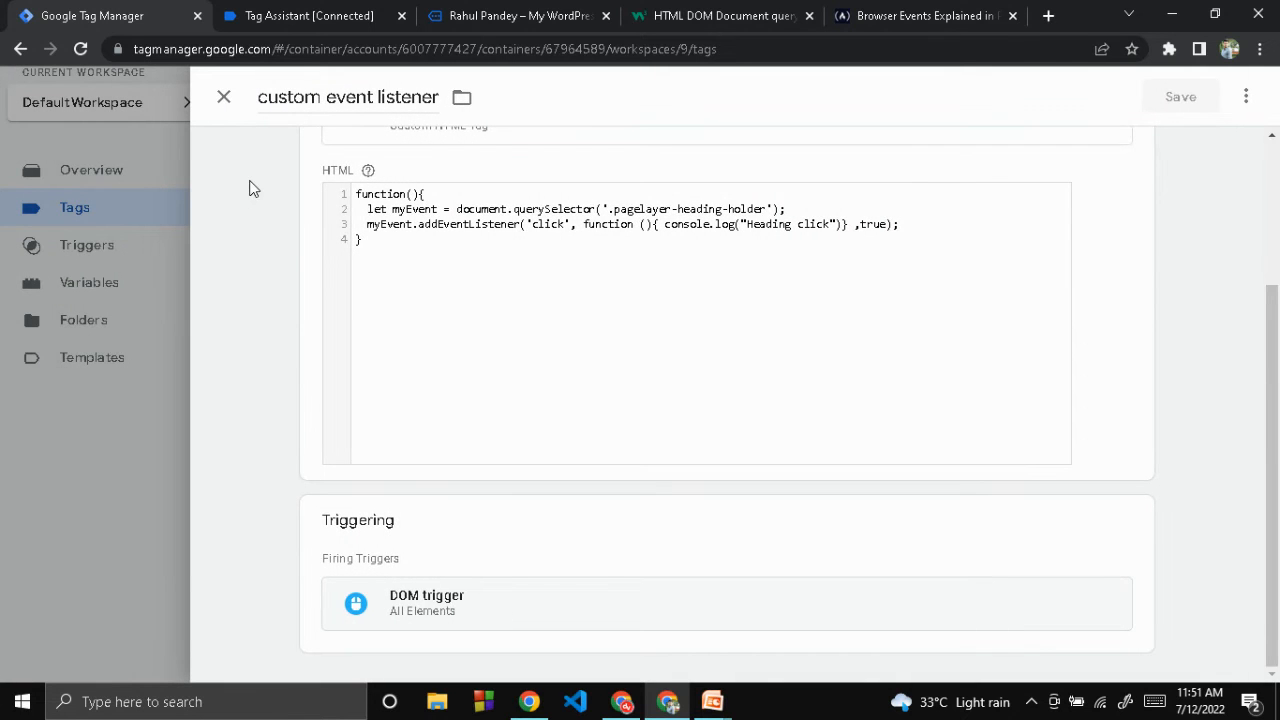
pyautogui.click(223, 99)
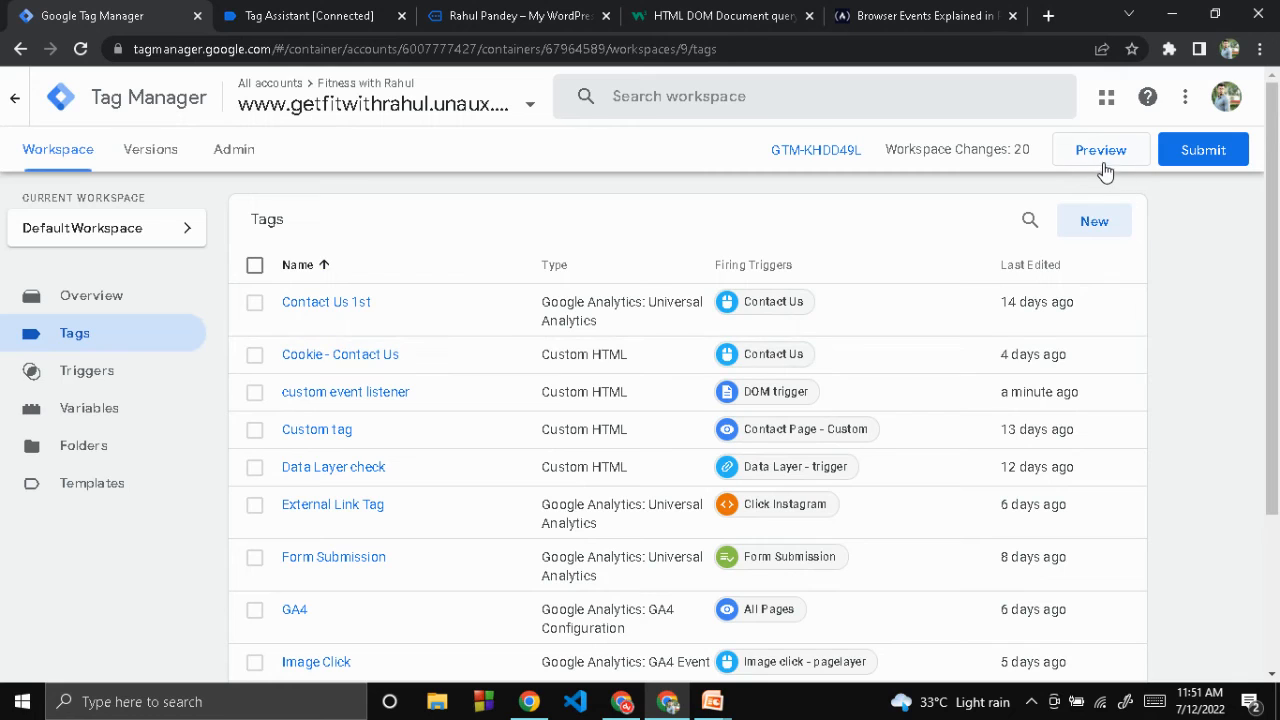
# Preview the container again, reconnect Tag Assistant to the website and test a double click on the EXPLORE heading.
pyautogui.click(1105, 170)
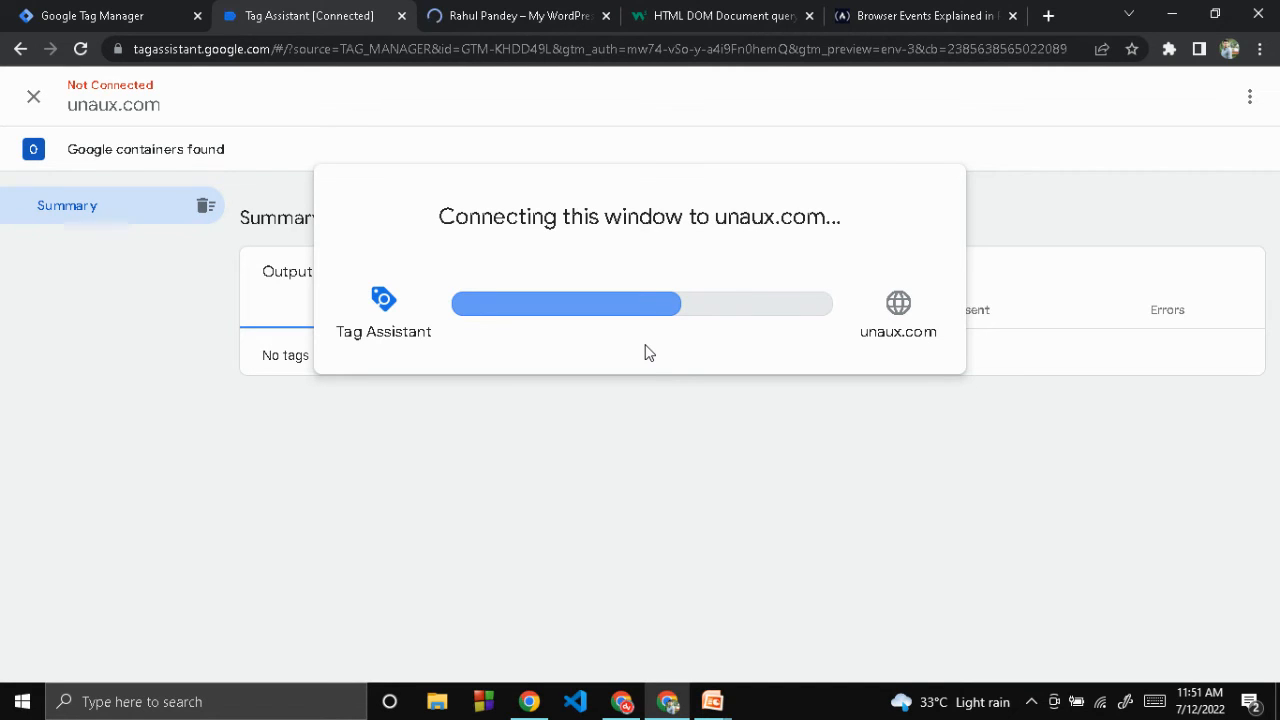
pyautogui.click(640, 422)
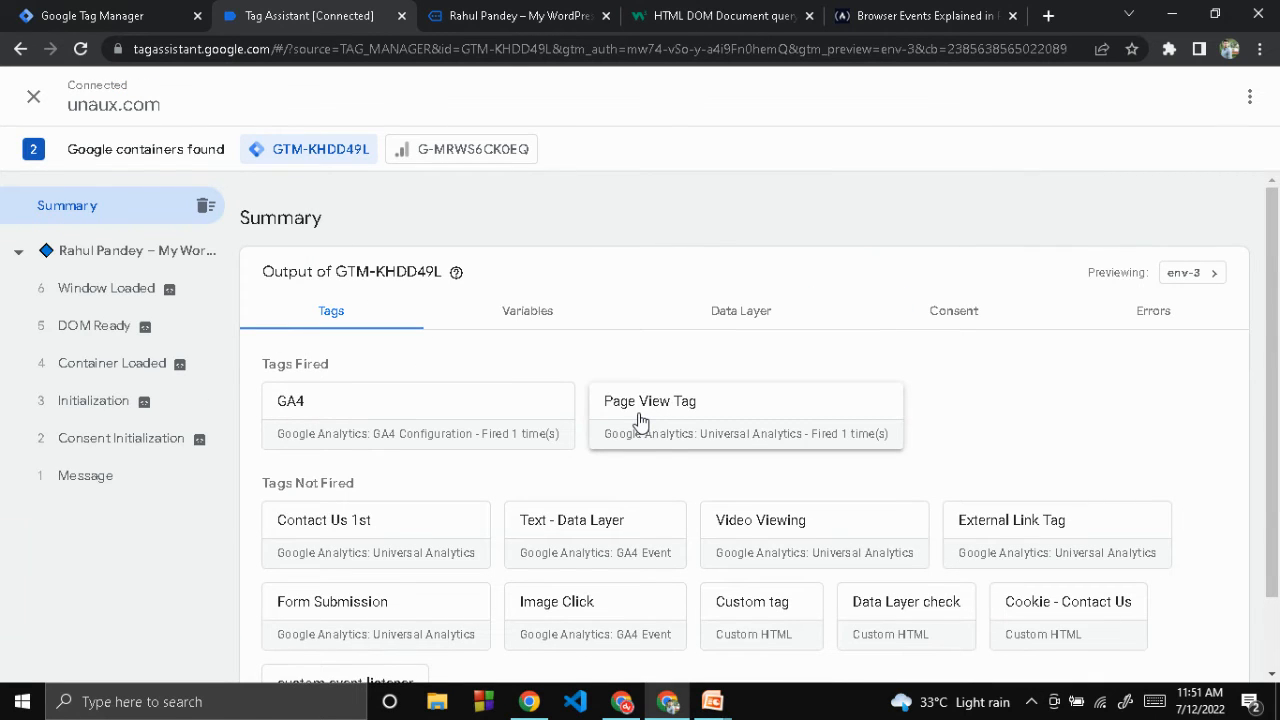
pyautogui.click(538, 10)
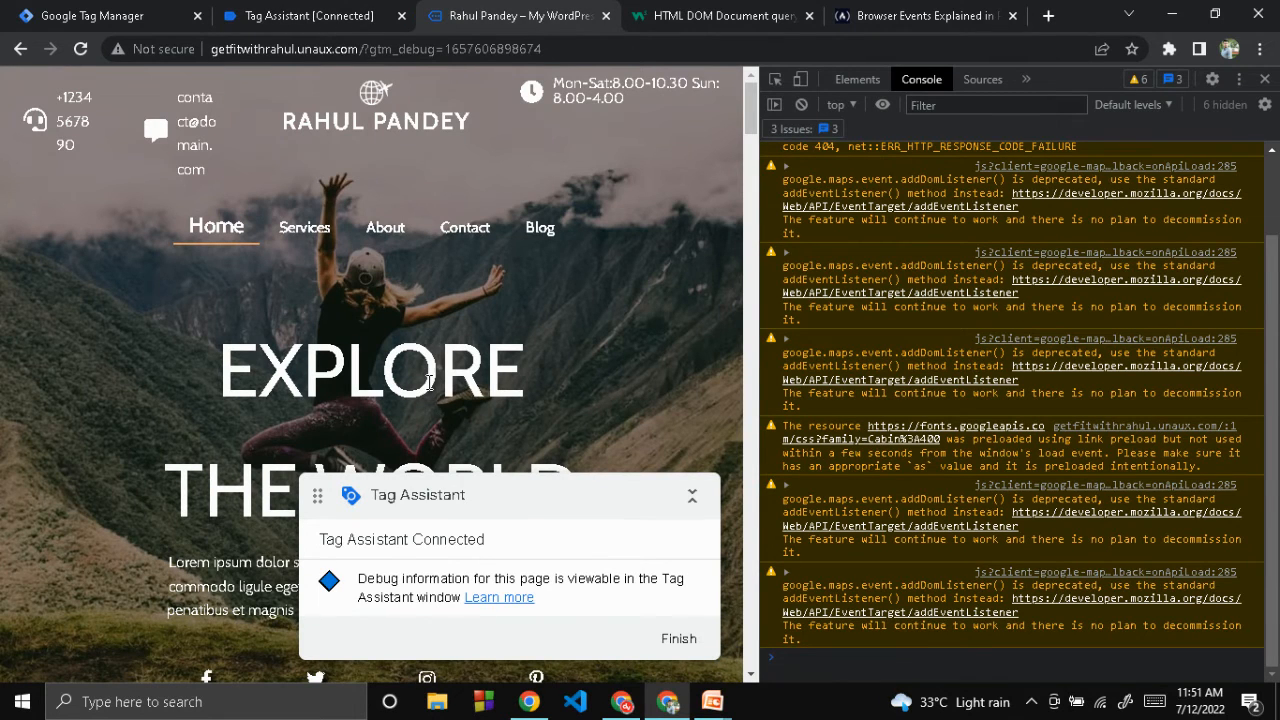
pyautogui.doubleClick(429, 383)
# Examine the custom event listener tag's HTML, fired messages and firing trigger from the Tag Assistant summary.
pyautogui.click(306, 12)
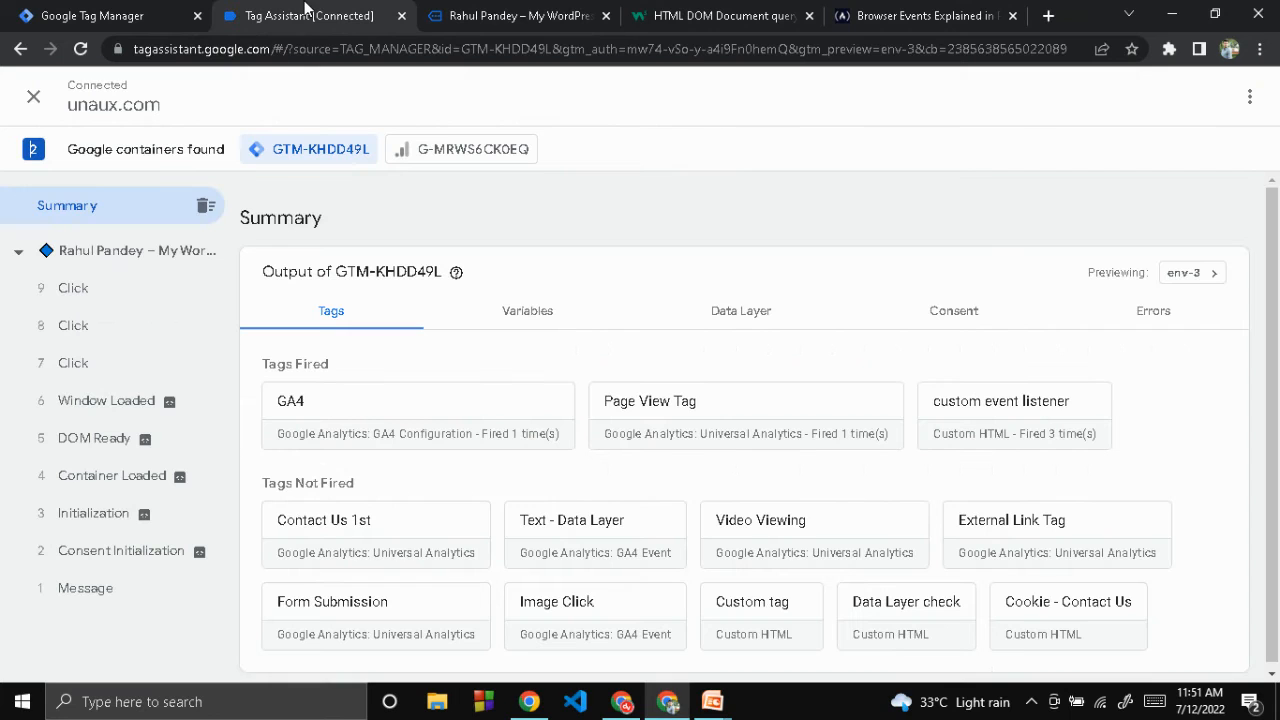
pyautogui.click(962, 413)
pyautogui.scroll(-2, 688, 438)
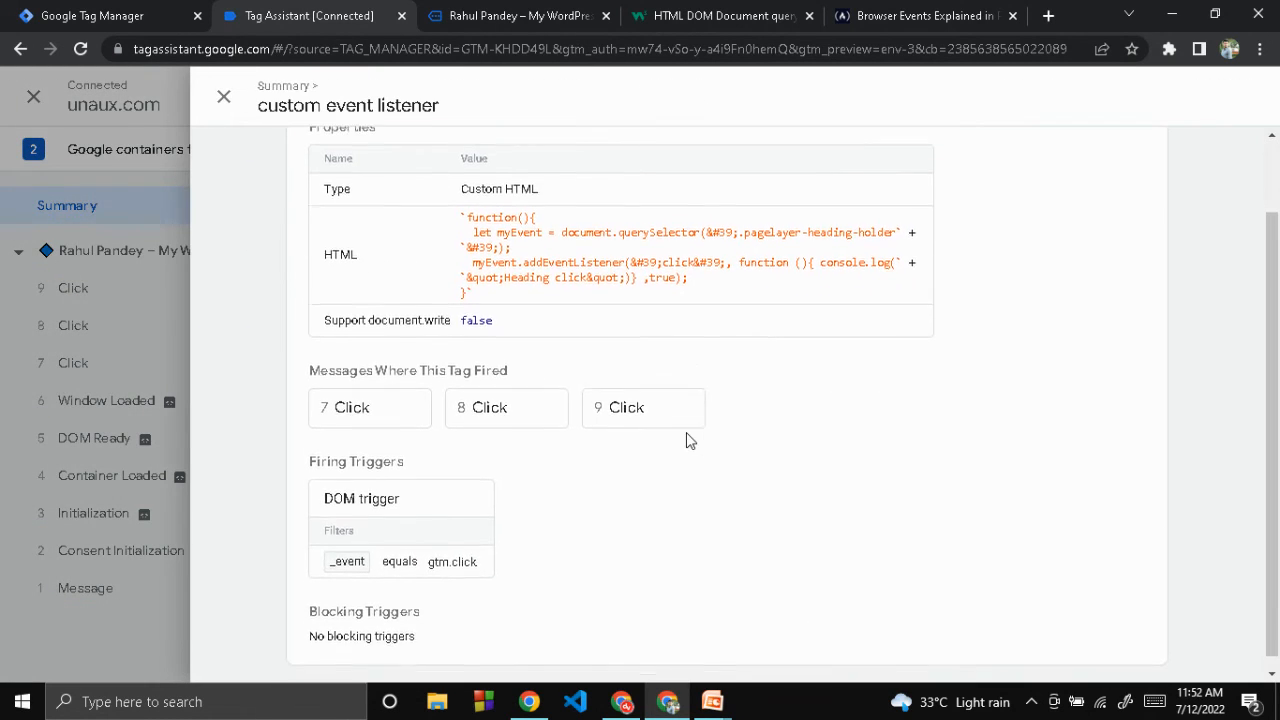
pyautogui.scroll(1, 688, 438)
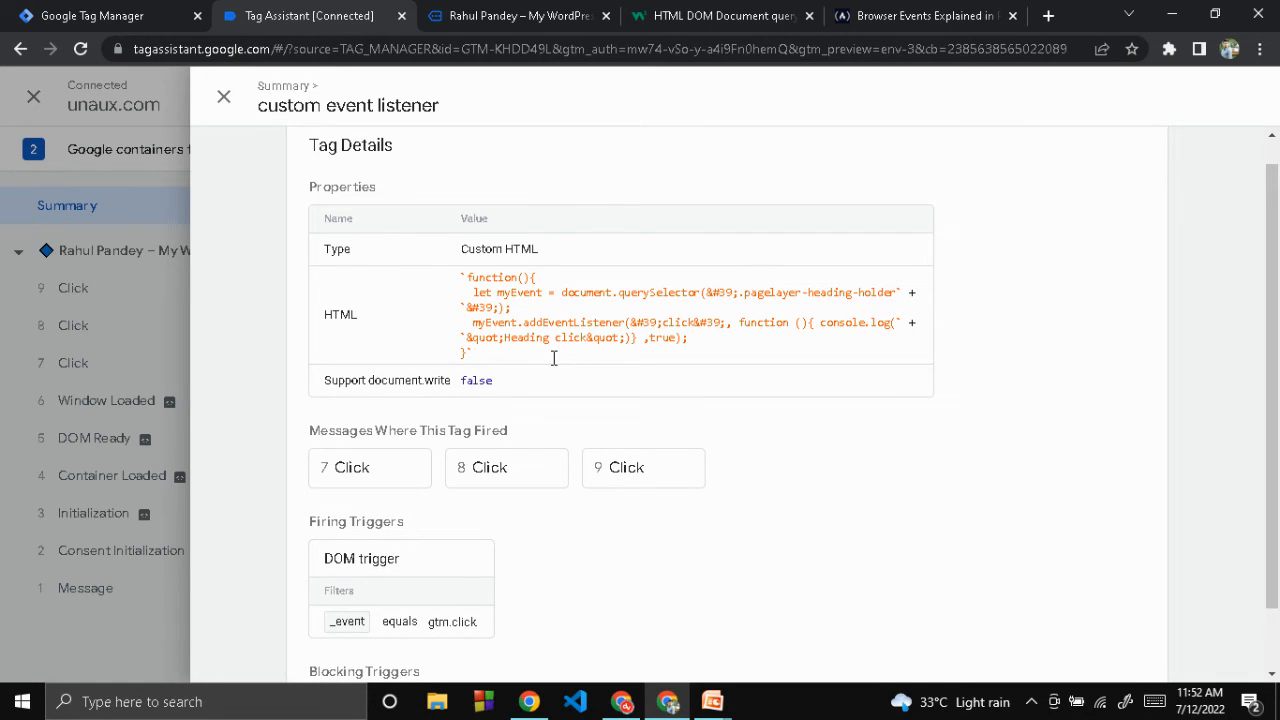
pyautogui.moveTo(553, 358); pyautogui.dragTo(458, 272)
pyautogui.click(504, 359)
pyautogui.scroll(-1, 505, 358)
pyautogui.scroll(1, 504, 366)
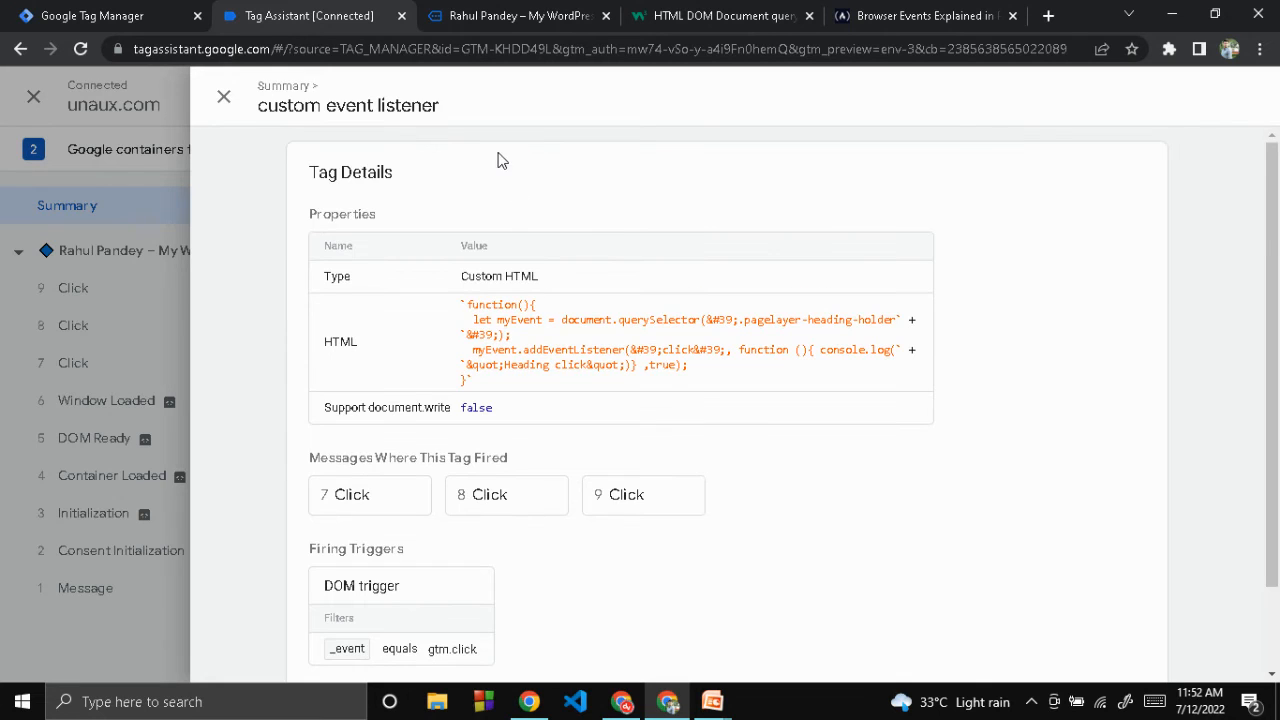
pyautogui.click(224, 96)
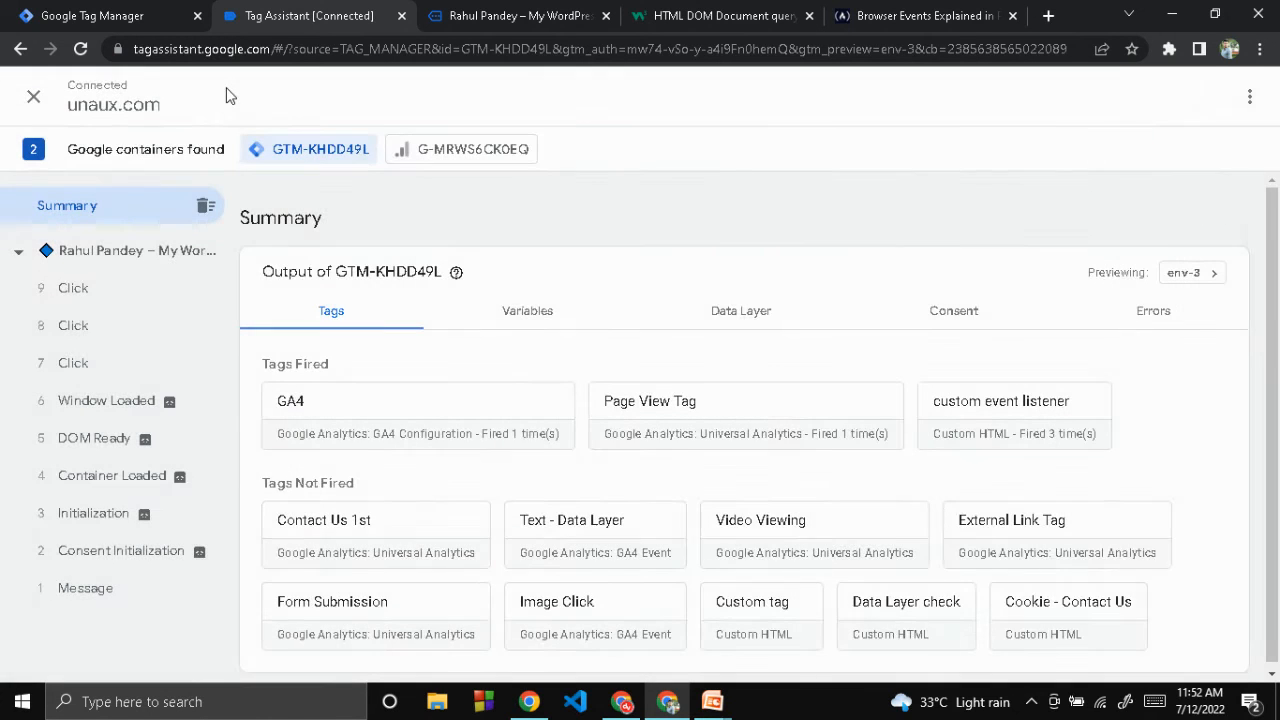
# Switch to the presentation and view the slide with the form event listener code.
pyautogui.hotkey('alt', 'Tab')
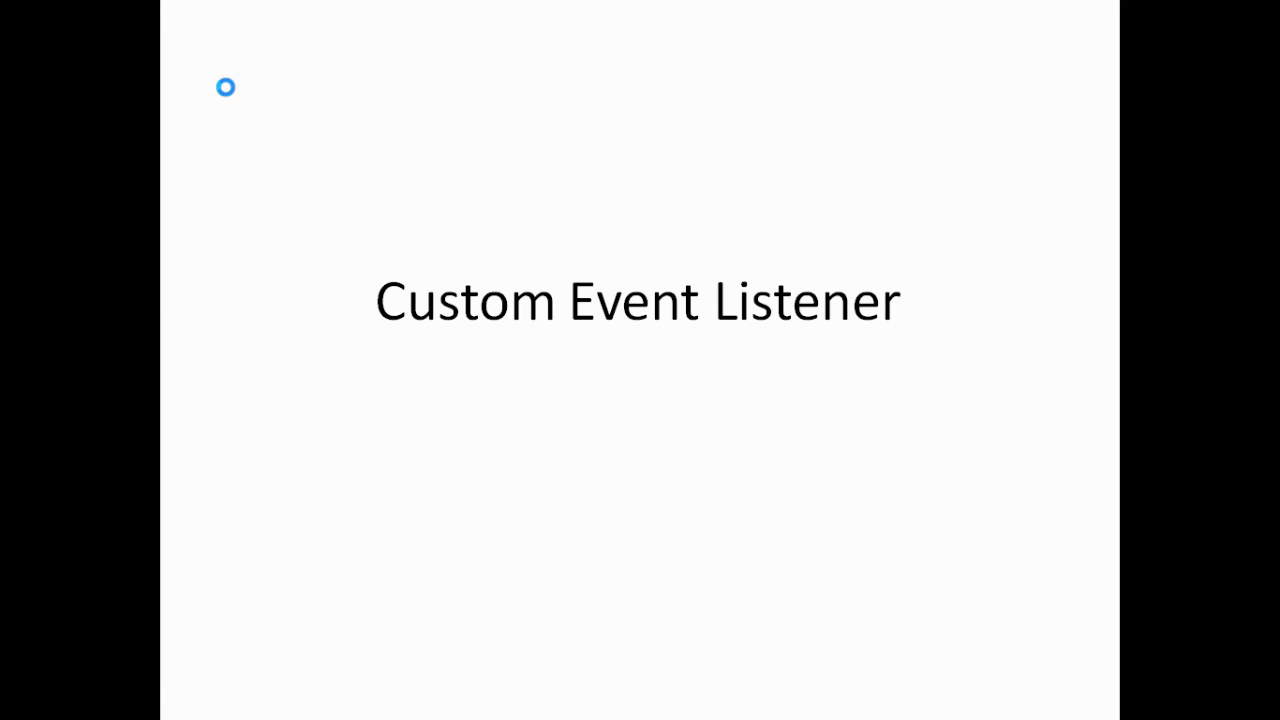
pyautogui.click(227, 91)
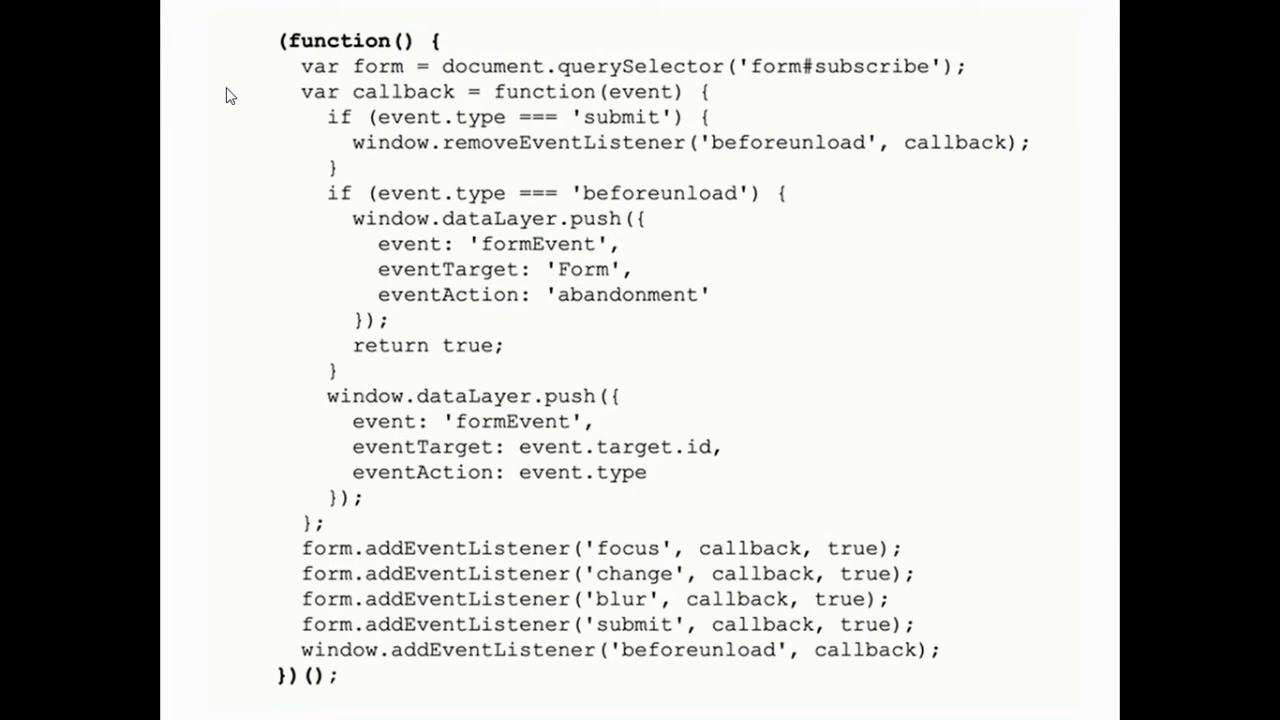
pyautogui.hotkey('alt', 'Tab')
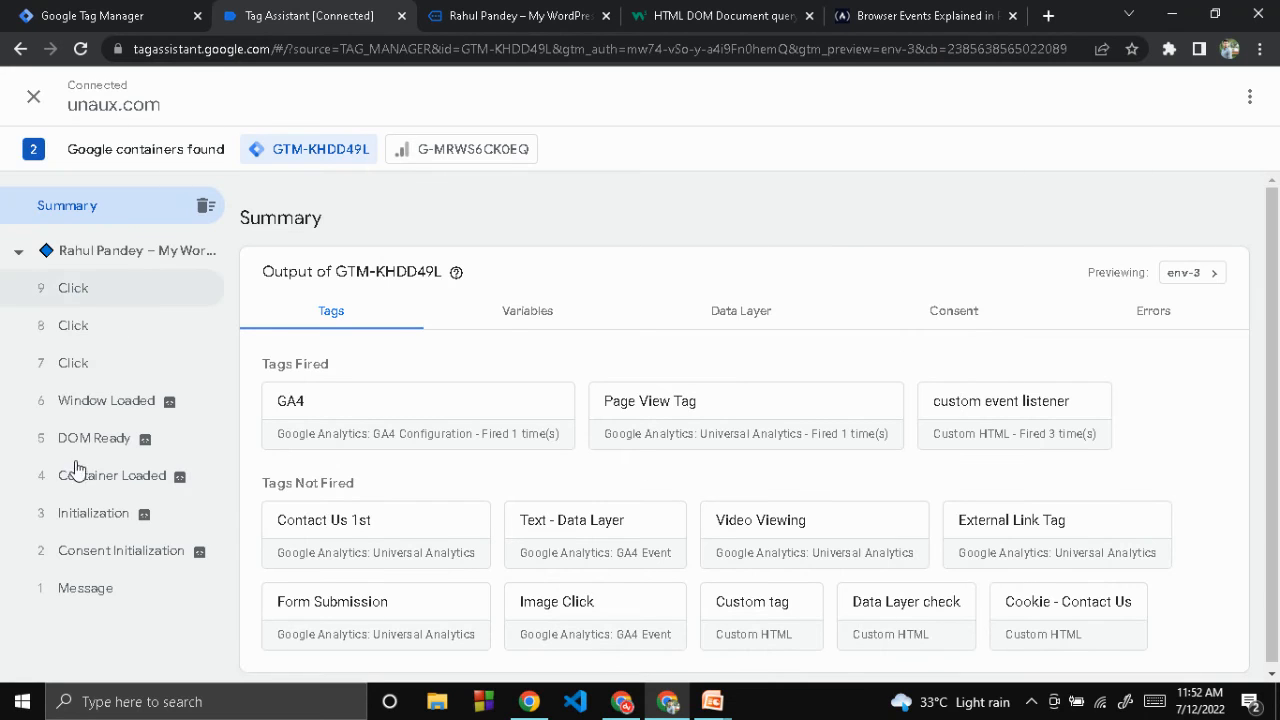
# Open the custom event listener tag's HTML code for editing in Tag Manager and compare it with the code slide.
pyautogui.click(82, 12)
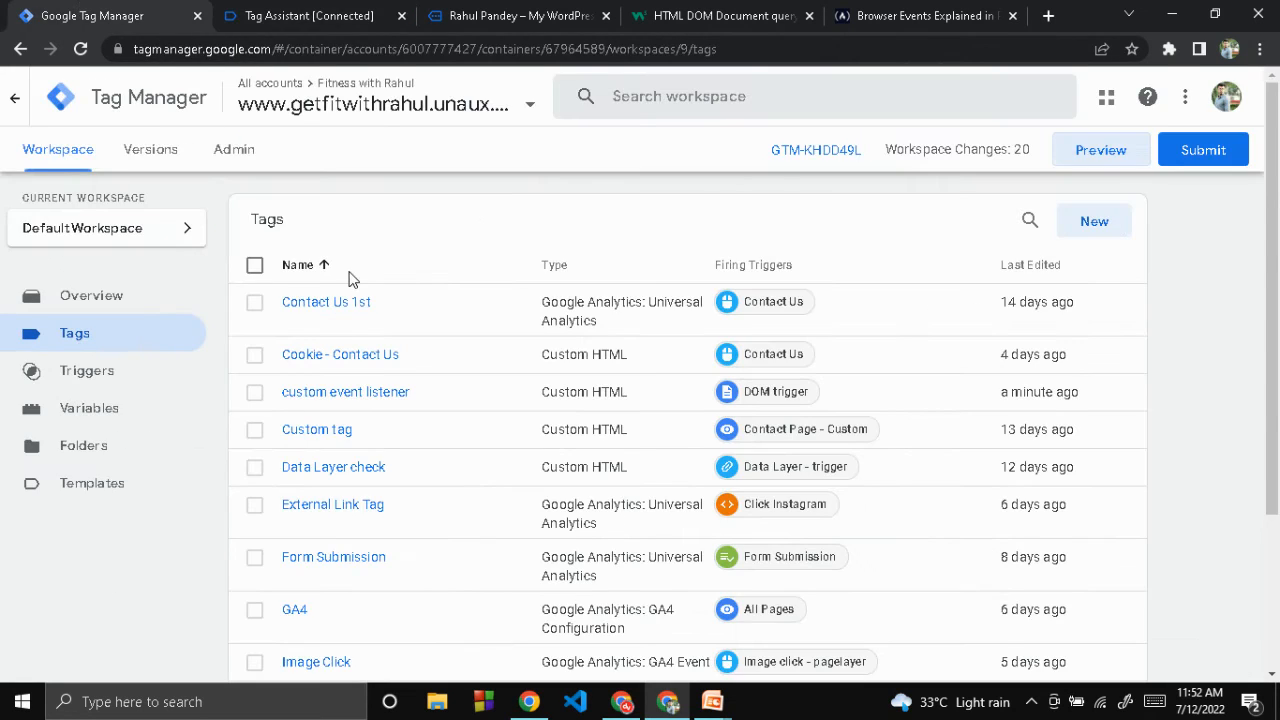
pyautogui.click(346, 394)
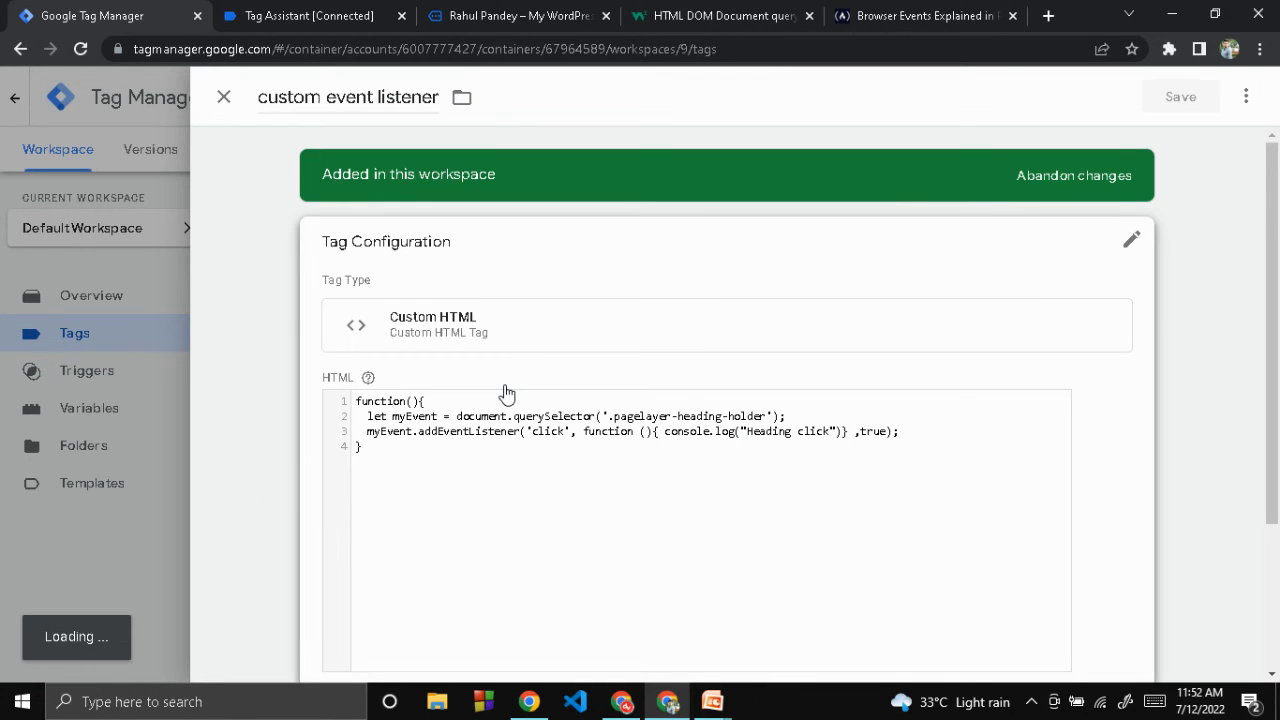
pyautogui.click(514, 474)
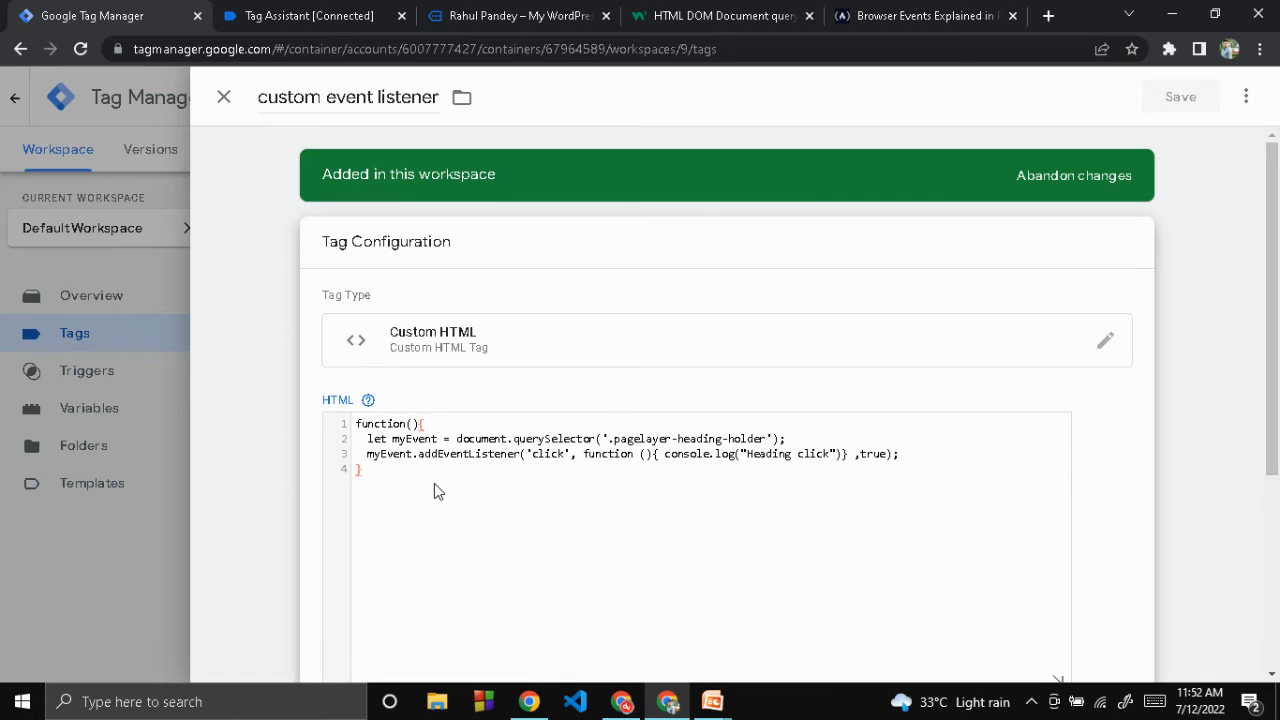
pyautogui.hotkey('alt', 'Tab')
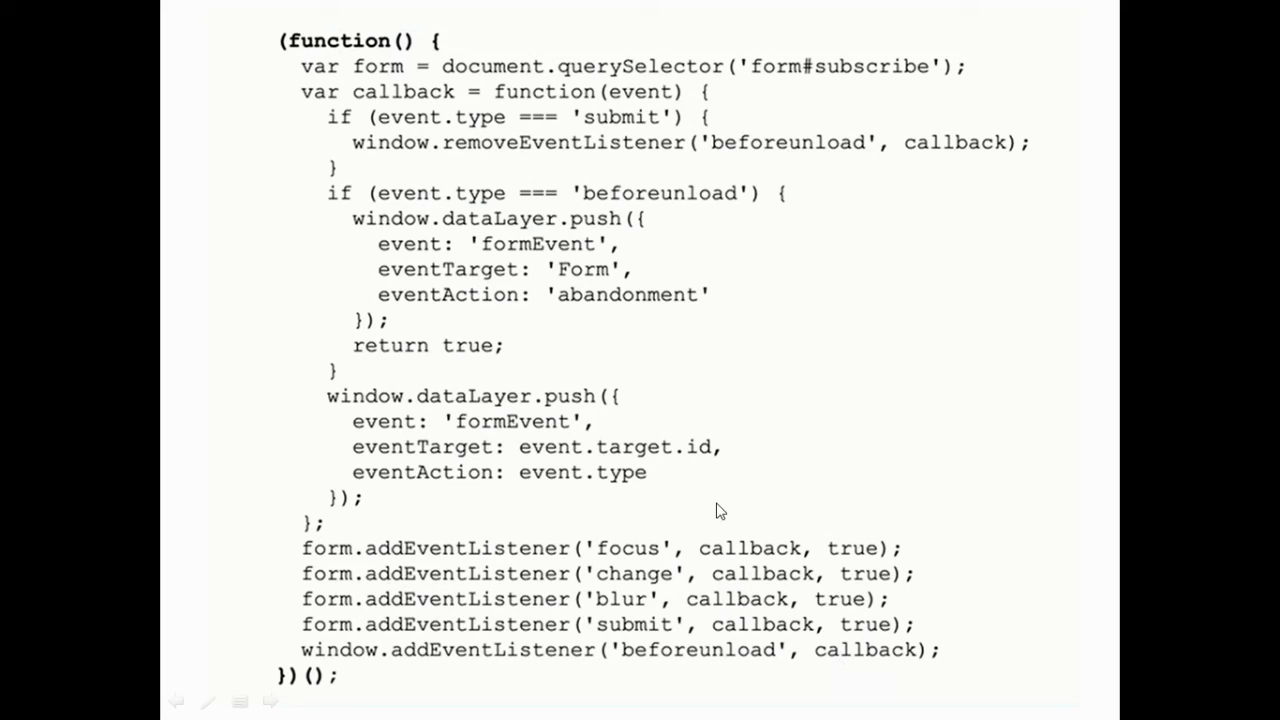
pyautogui.hotkey('alt', 'Tab')
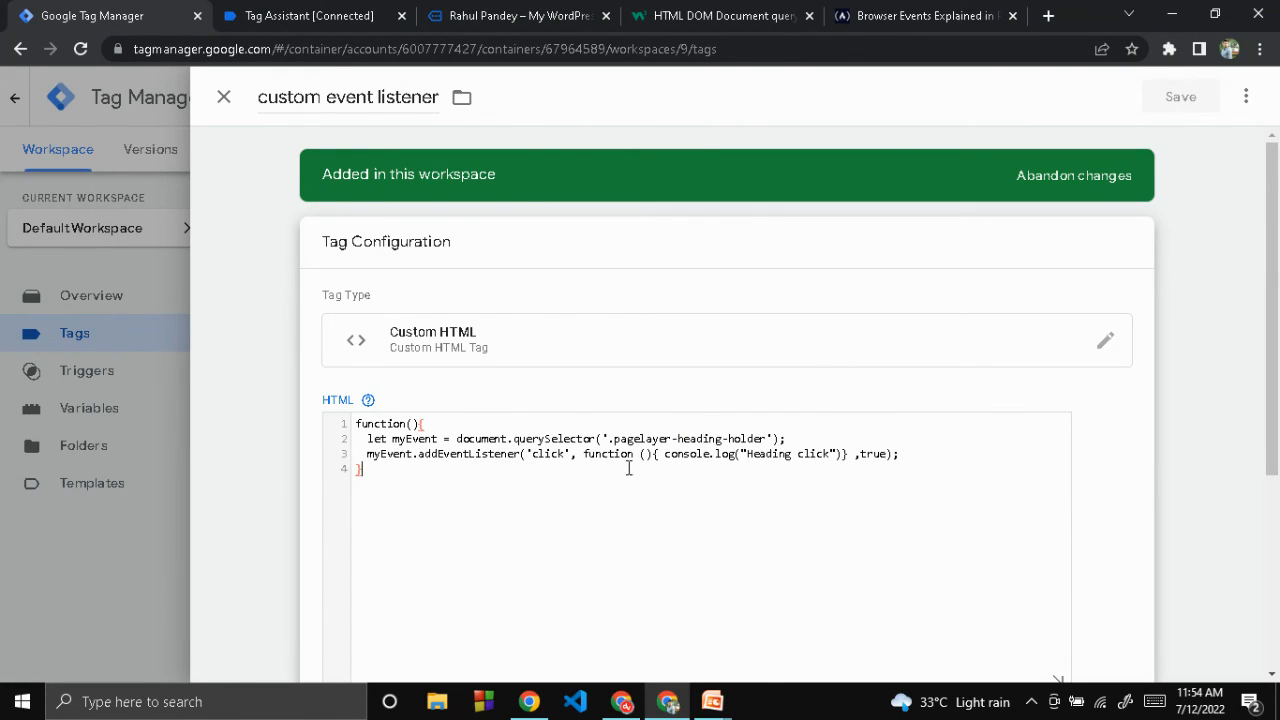
# Copy the inline console.log function from the addEventListener call and remove it from the call's arguments.
pyautogui.click(615, 455)
pyautogui.hotkey('shift', 'Right')
pyautogui.hotkey('shift', 'Right')
pyautogui.hotkey('shift', 'Right')
pyautogui.hotkey('shift', 'Right')
pyautogui.hotkey('shift', 'Right')
pyautogui.hotkey('shift', 'Right')
pyautogui.hotkey('shift', 'Right')
pyautogui.hotkey('shift', 'Right')
pyautogui.hotkey('shift', 'Right')
pyautogui.hotkey('shift', 'Right')
pyautogui.hotkey('shift', 'Right')
pyautogui.hotkey('shift', 'Right')
pyautogui.hotkey('shift', 'Right')
pyautogui.hotkey('shift', 'Right')
pyautogui.hotkey('shift', 'Right')
pyautogui.hotkey('shift', 'Right')
pyautogui.hotkey('shift', 'Right')
pyautogui.hotkey('shift', 'Right')
pyautogui.hotkey('shift', 'Right')
pyautogui.hotkey('shift', 'Right')
pyautogui.hotkey('ctrl', 'c')
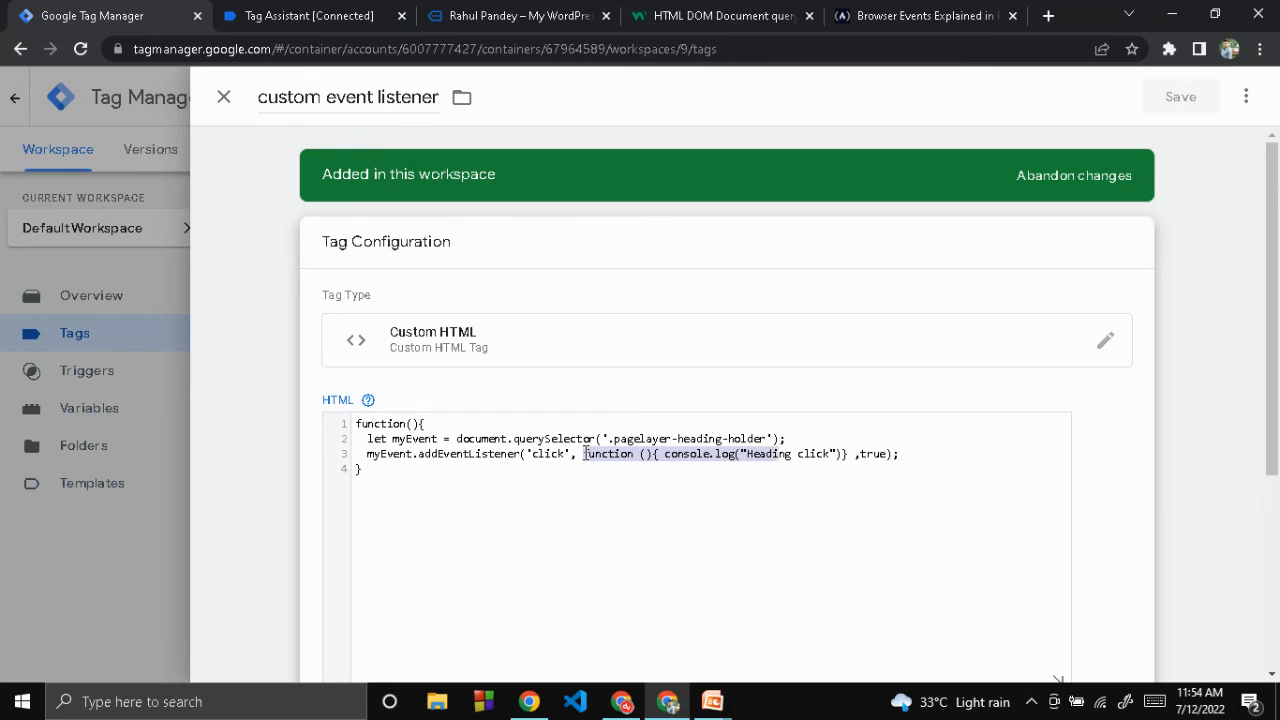
pyautogui.press('BackSpace')
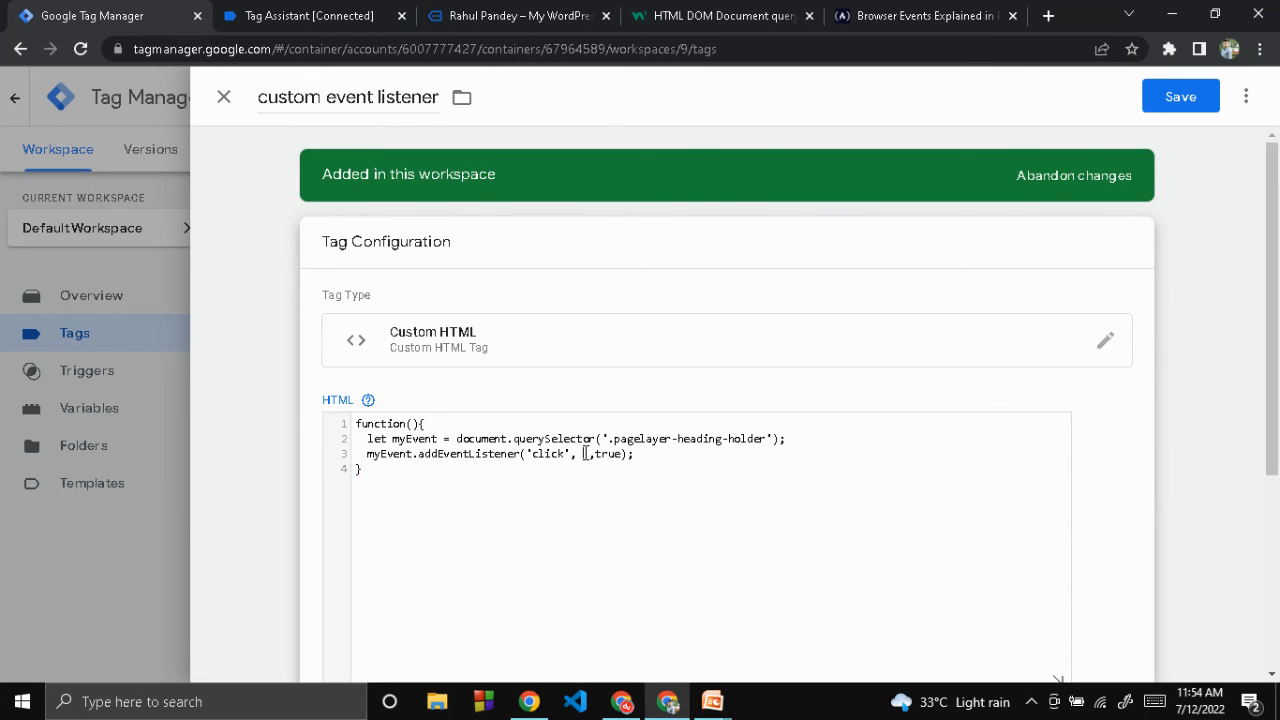
# Paste the function on a new line above the myEvent declaration and name it callback.
pyautogui.press('Up')
pyautogui.press('Return')
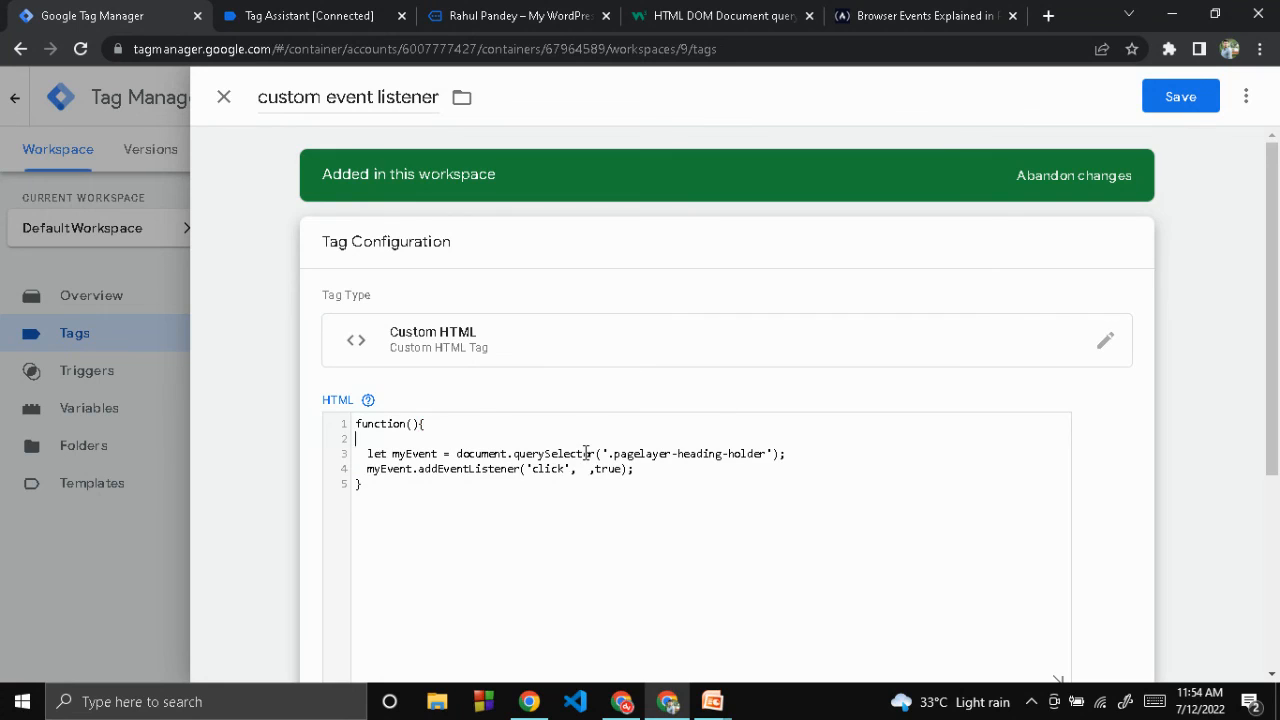
pyautogui.hotkey('ctrl', 'v')
pyautogui.press('Left')
pyautogui.press('Left')
pyautogui.press('Left')
pyautogui.press('Left')
pyautogui.press('Left')
pyautogui.press('Left')
pyautogui.press('Left')
pyautogui.press('Left')
pyautogui.press('Left')
pyautogui.press('Left')
pyautogui.press('Left')
pyautogui.press('Left')
pyautogui.press('Left')
pyautogui.press('Left')
pyautogui.press('Left')
pyautogui.press('Left')
pyautogui.press('Left')
pyautogui.press('Left')
pyautogui.press('Left')
pyautogui.press('Left')
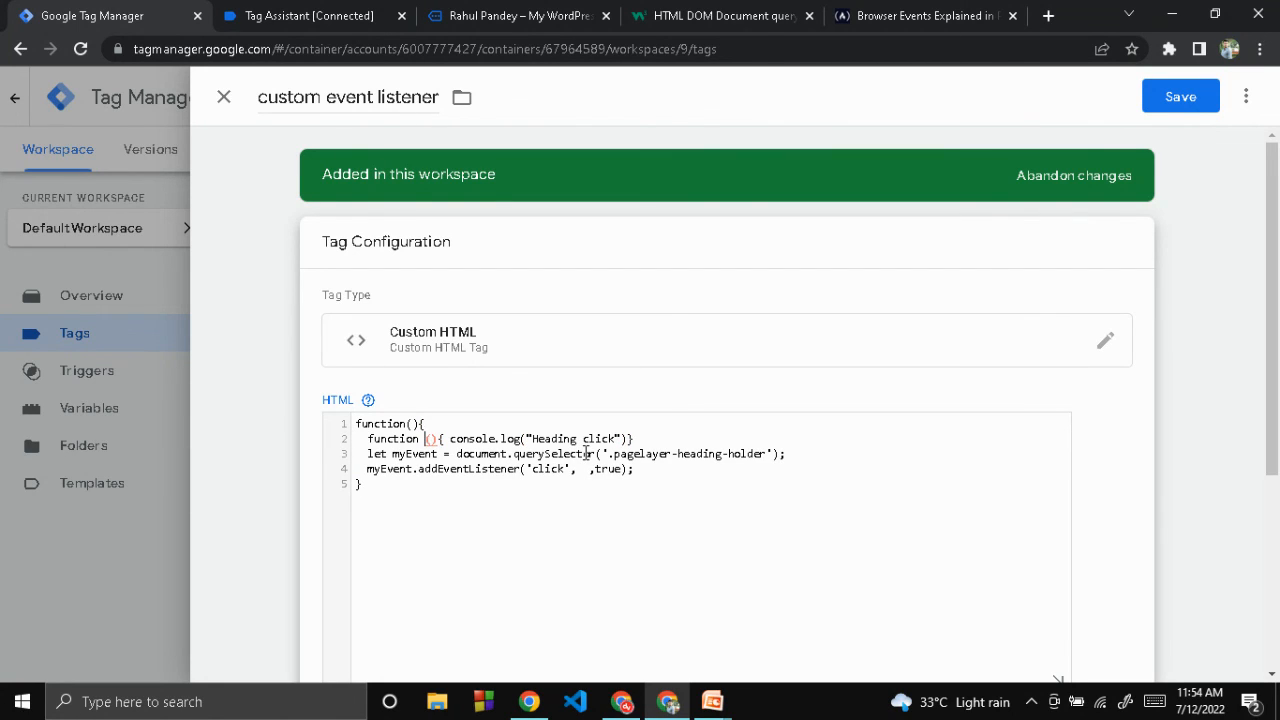
pyautogui.write('callback')
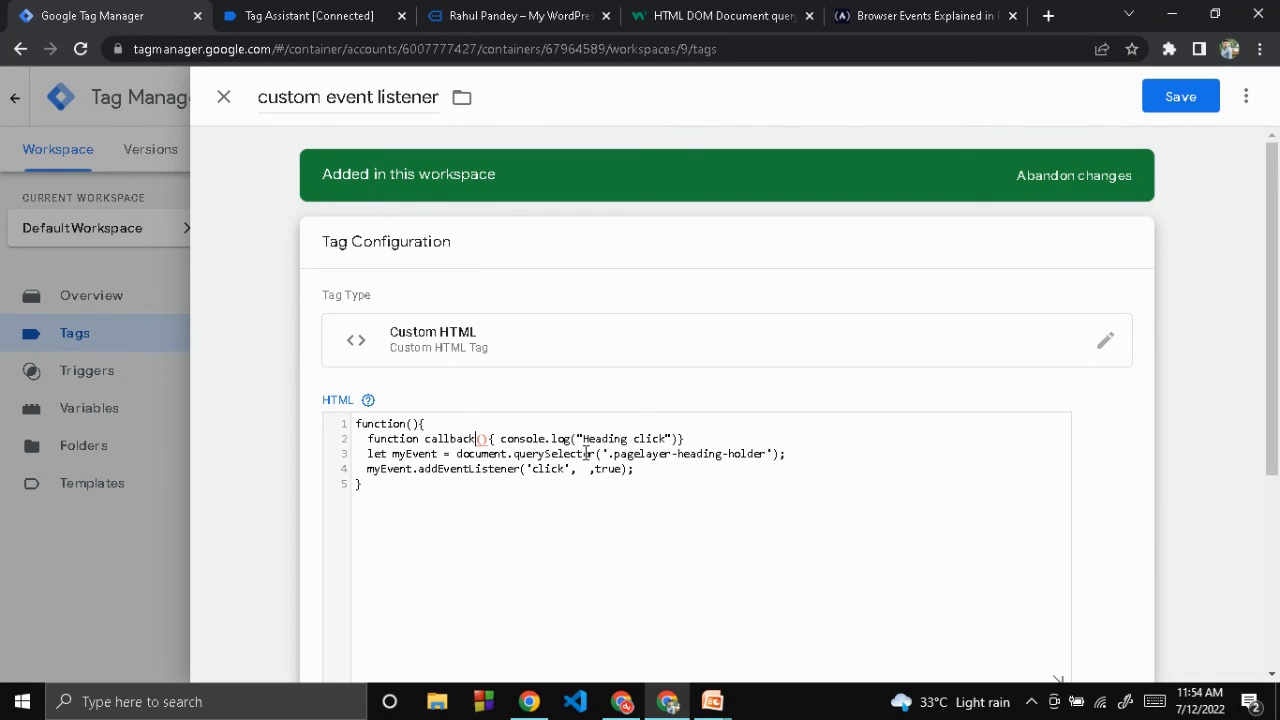
# Put the callback function's console.log statement and closing brace on separate lines.
pyautogui.press('Down')
pyautogui.press('Up')
pyautogui.press('Up')
pyautogui.press('Right')
pyautogui.press('Right')
pyautogui.press('Return')
pyautogui.press('Tab')
pyautogui.press('Tab')
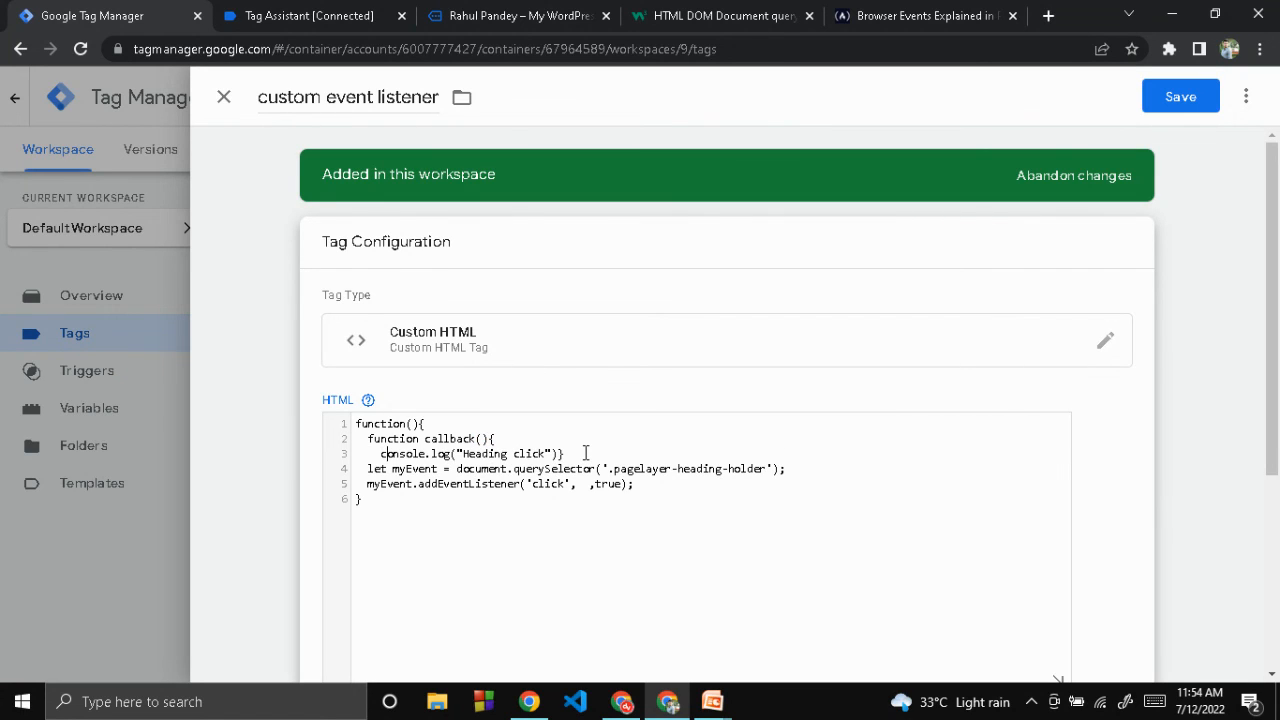
pyautogui.press('End')
pyautogui.press('Left')
pyautogui.press('Return')
pyautogui.press('Down')
pyautogui.press('Down')
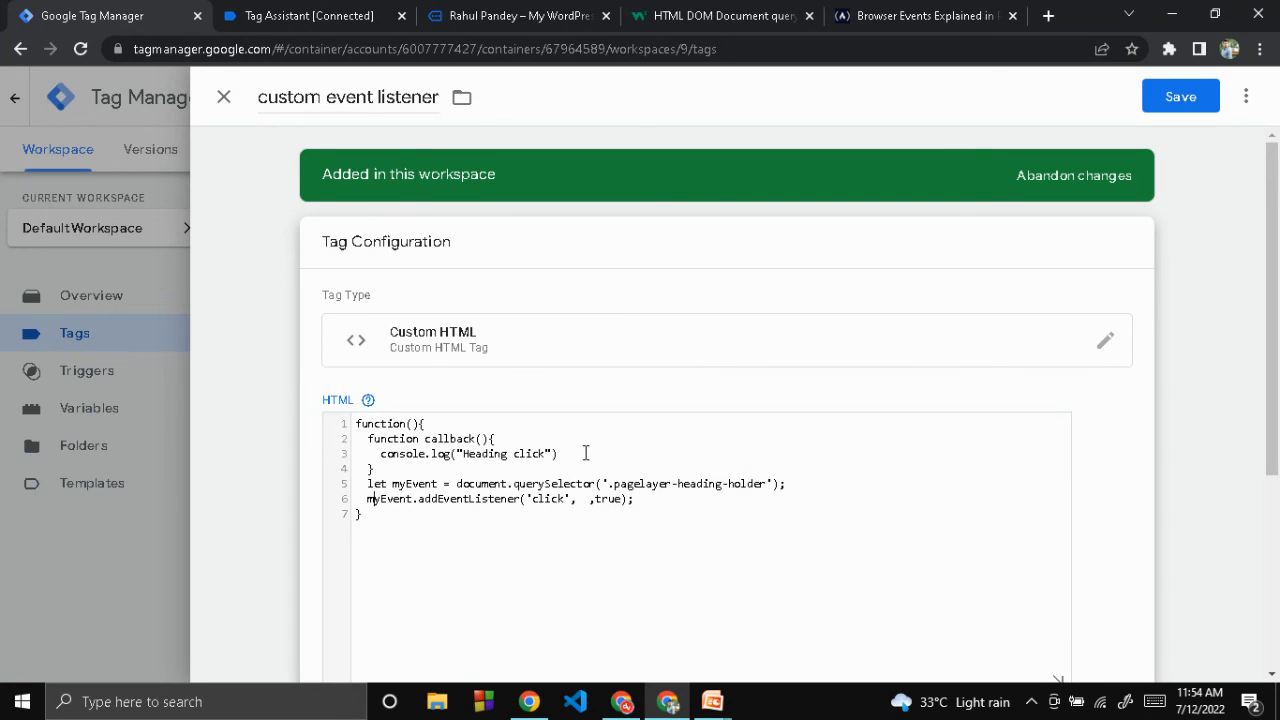
# Enter callback as the second argument of the myEvent.addEventListener call.
pyautogui.press('Right')
pyautogui.press('Right')
pyautogui.press('Right')
pyautogui.press('Right')
pyautogui.press('Right')
pyautogui.press('Right')
pyautogui.press('Right')
pyautogui.press('Right')
pyautogui.press('Right')
pyautogui.press('Right')
pyautogui.press('Right')
pyautogui.press('Right')
pyautogui.press('Right')
pyautogui.press('Right')
pyautogui.press('Right')
pyautogui.press('Right')
pyautogui.press('Right')
pyautogui.press('Right')
pyautogui.press('Right')
pyautogui.press('Right')
pyautogui.write('callabck')
pyautogui.press('BackSpace')
pyautogui.press('BackSpace')
pyautogui.write('ba')
# Set the callback function apart from the surrounding code with blank lines.
pyautogui.press('Down')
pyautogui.press('Up')
pyautogui.press('Up')
pyautogui.press('Up')
pyautogui.press('Up')
pyautogui.press('Up')
pyautogui.press('Return')
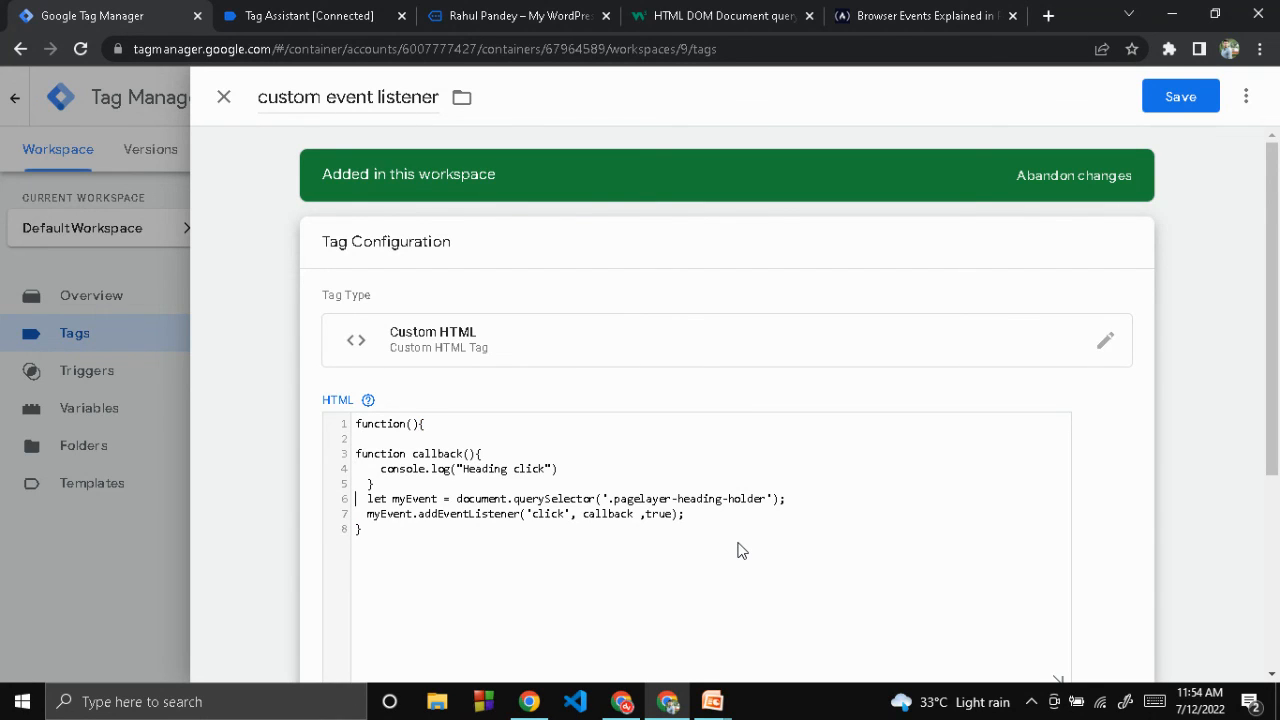
pyautogui.press('Tab')
pyautogui.press('Down')
pyautogui.press('Return')
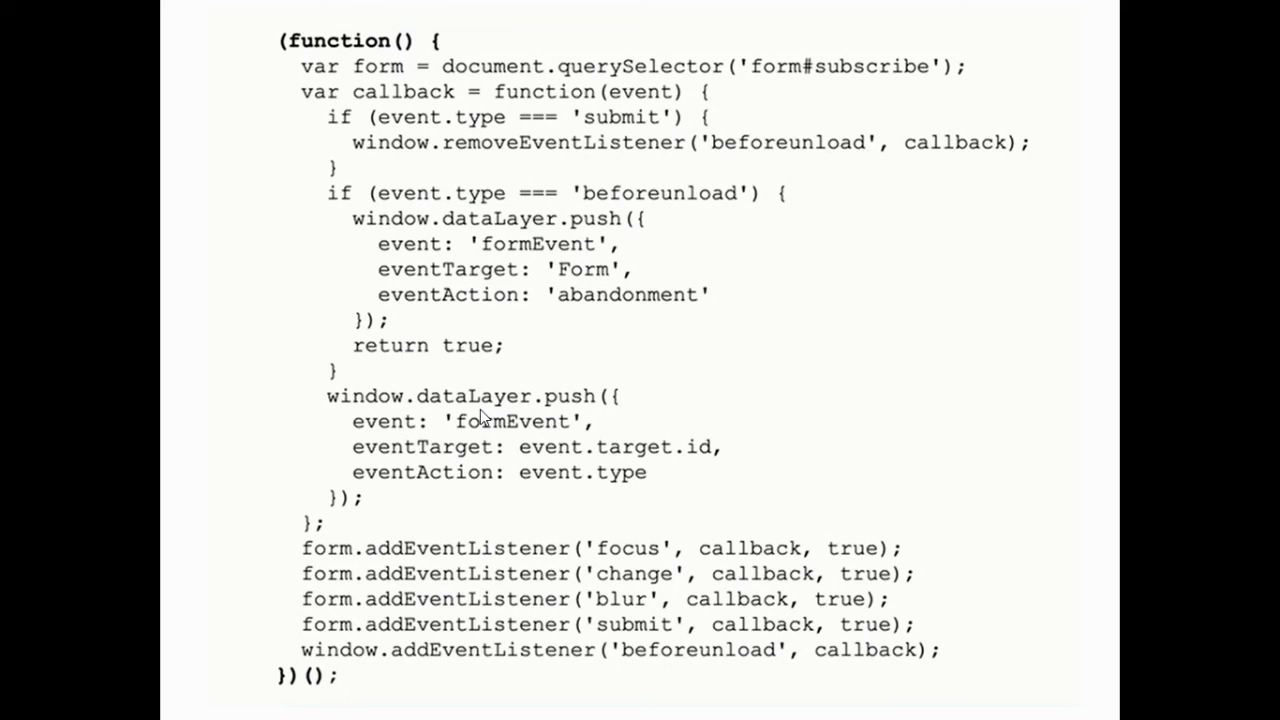
# Review the form event listener example in the presentation against the tag's code.
pyautogui.hotkey('alt', 'Tab')
pyautogui.hotkey('alt', 'Tab')
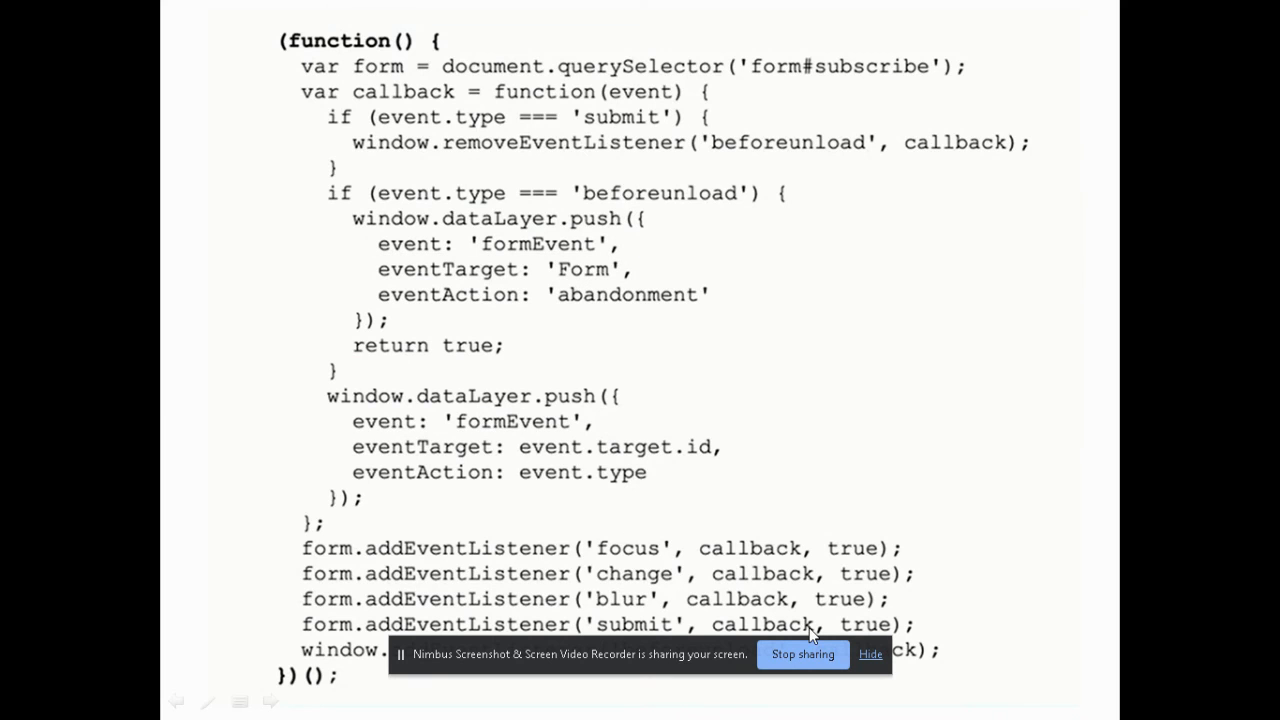